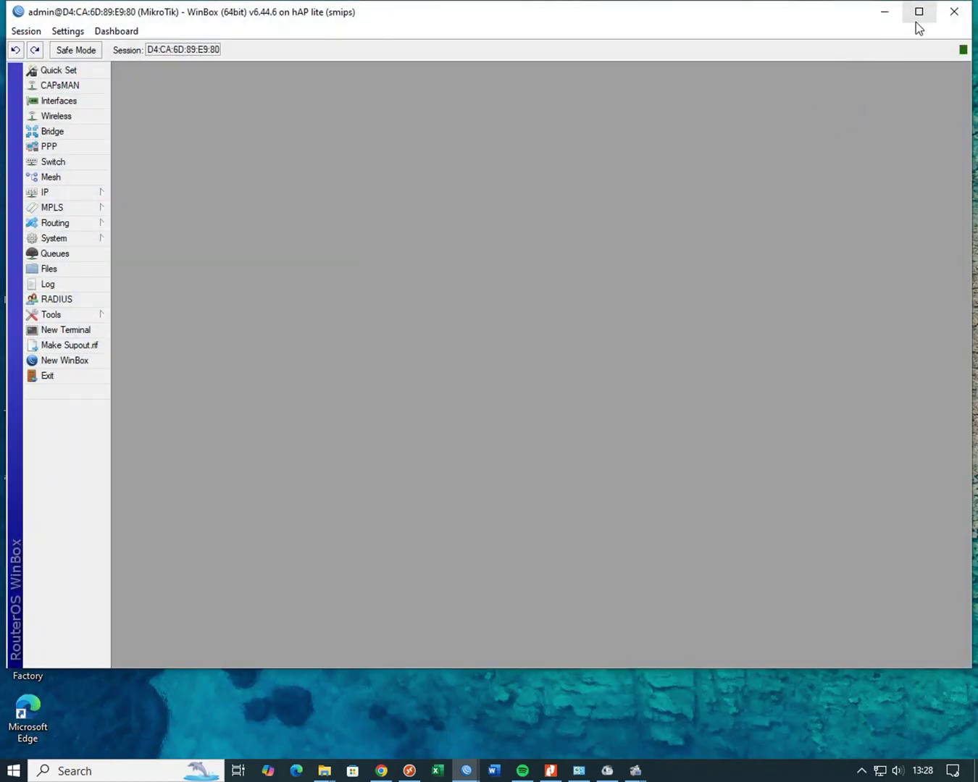
- Maximize WinBox and change the router identity from MikroTik to UKK25_ plus the examinee's name
{"action": "left_click", "coordinate": [916, 21]}
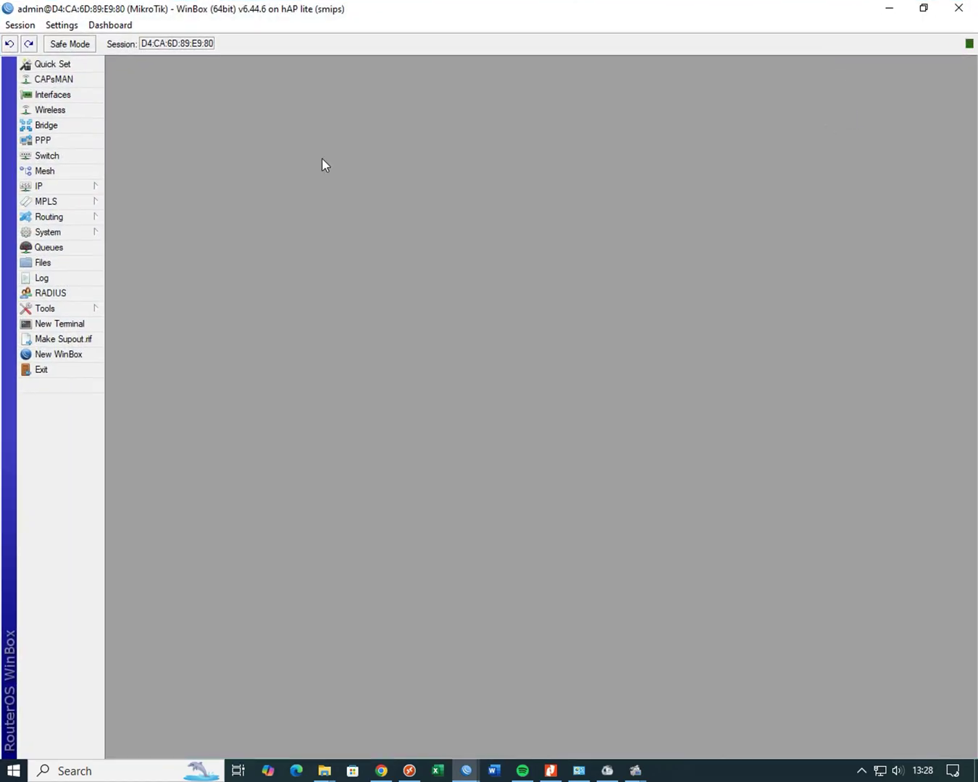
{"action": "left_click", "coordinate": [80, 234]}
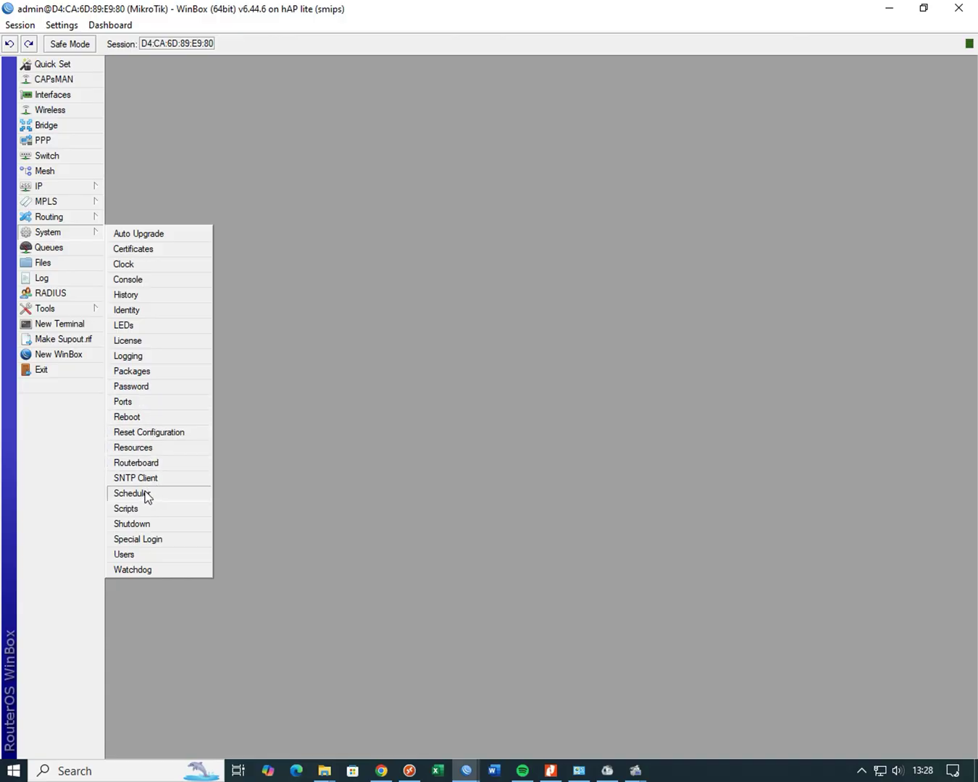
{"action": "left_click", "coordinate": [126, 310]}
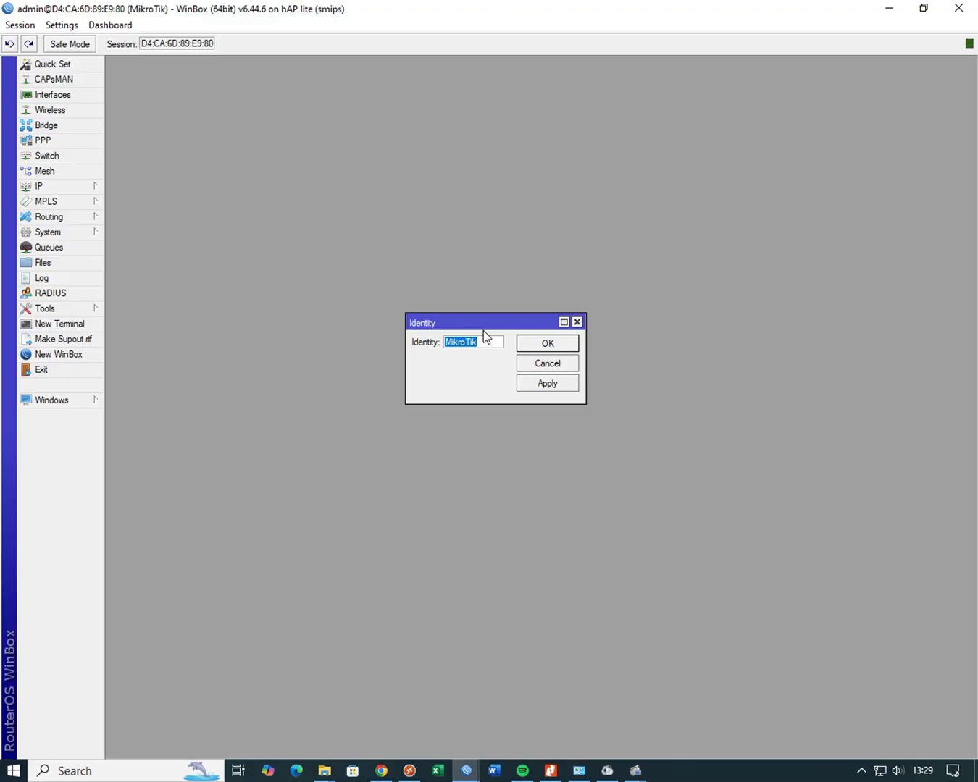
{"action": "type", "text": "UKK"}
{"action": "key", "text": "BackSpace"}
{"action": "key", "text": "BackSpace"}
{"action": "key", "text": "BackSpace"}
{"action": "key", "text": "BackSpace"}
{"action": "type", "text": "25_PASO"}
{"action": "left_click", "coordinate": [539, 347]}
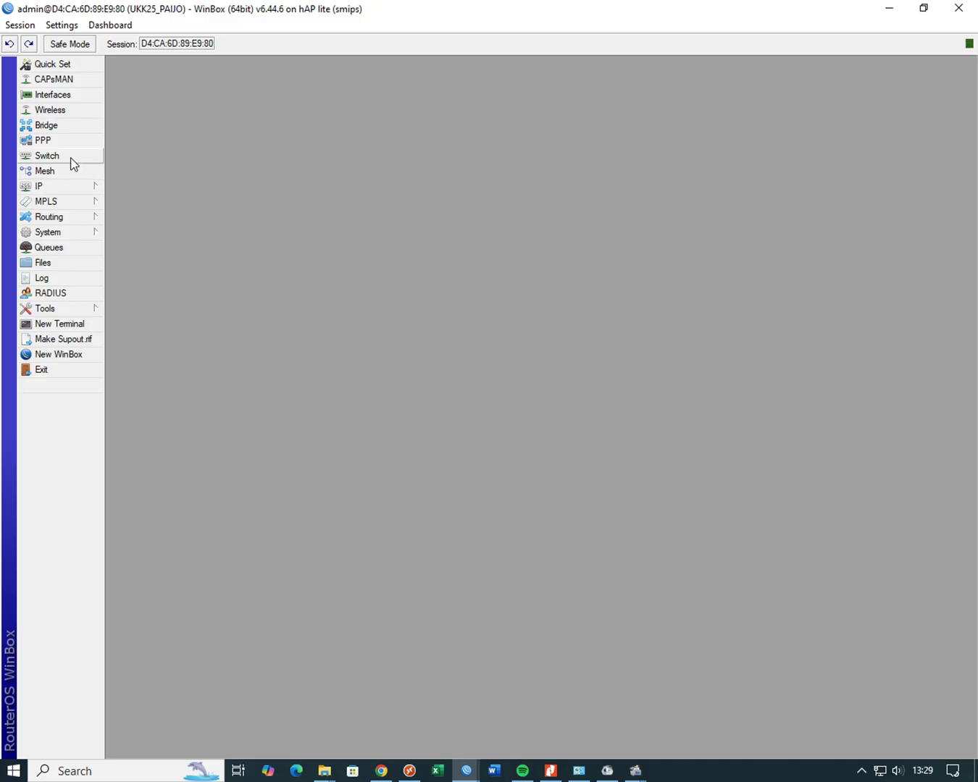
- In the Interfaces list, rename ether1 to E1-INT and ether2 to E2-LAN
{"action": "left_click", "coordinate": [55, 95]}
{"action": "left_click", "coordinate": [160, 297]}
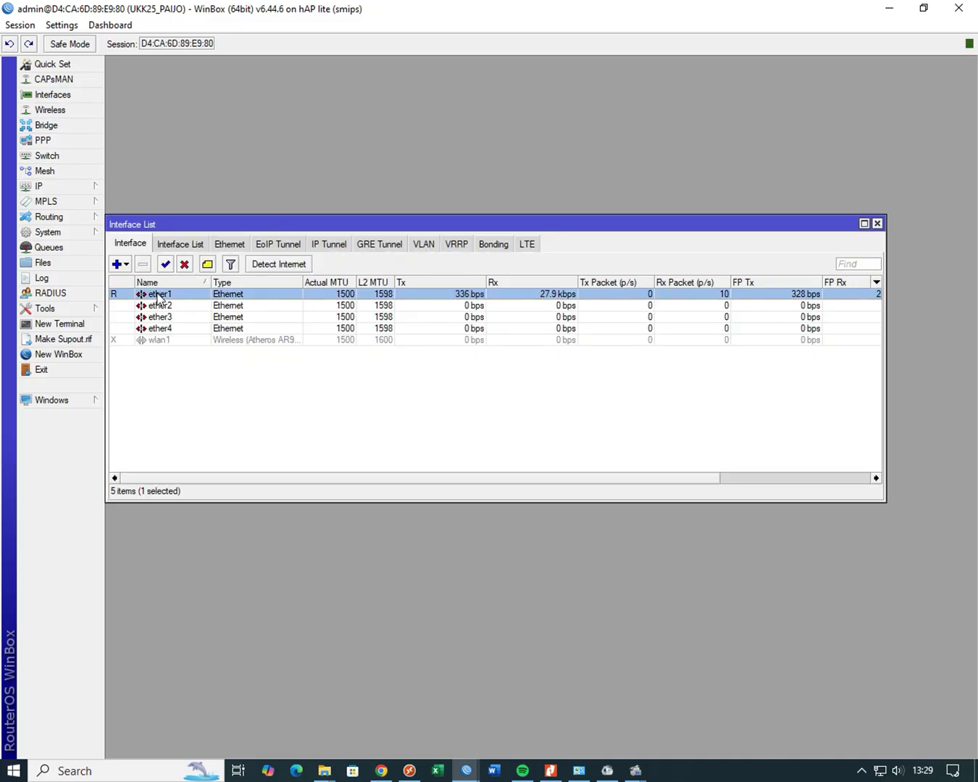
{"action": "double_click", "coordinate": [160, 297]}
{"action": "type", "text": "E1"}
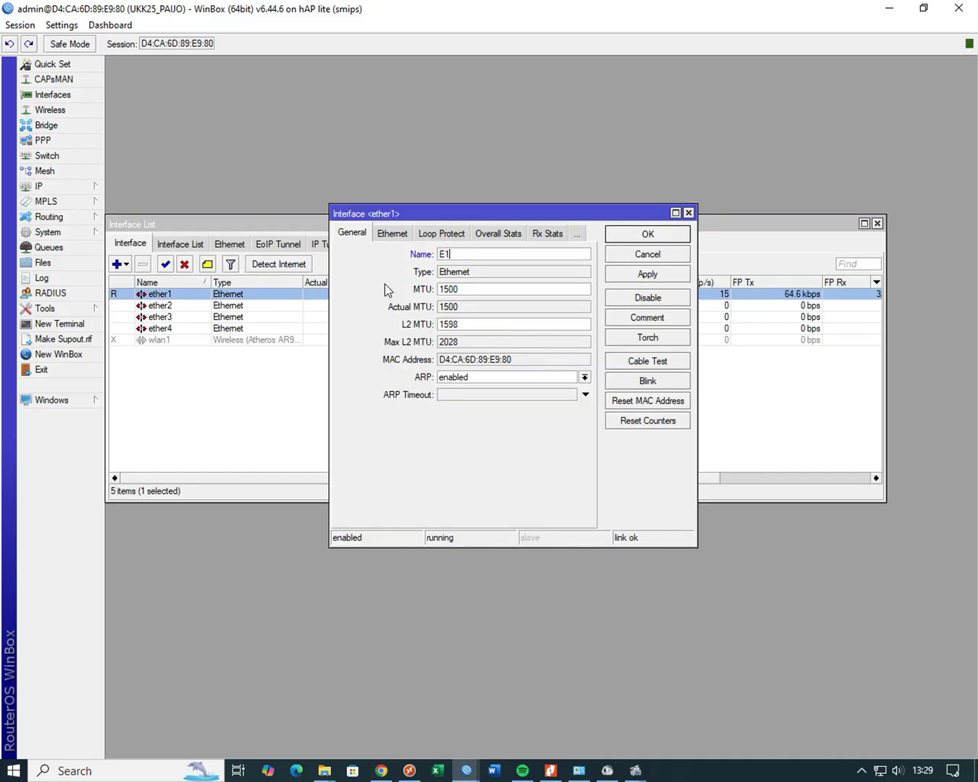
{"action": "type", "text": "-INT"}
{"action": "left_click", "coordinate": [638, 233]}
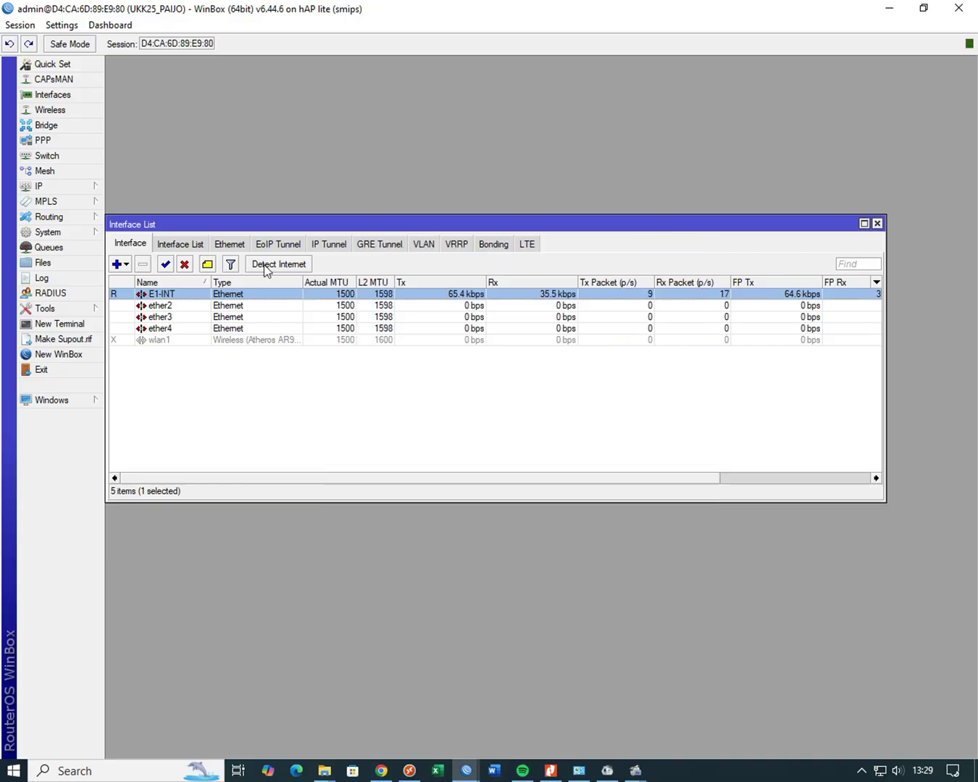
{"action": "double_click", "coordinate": [160, 305]}
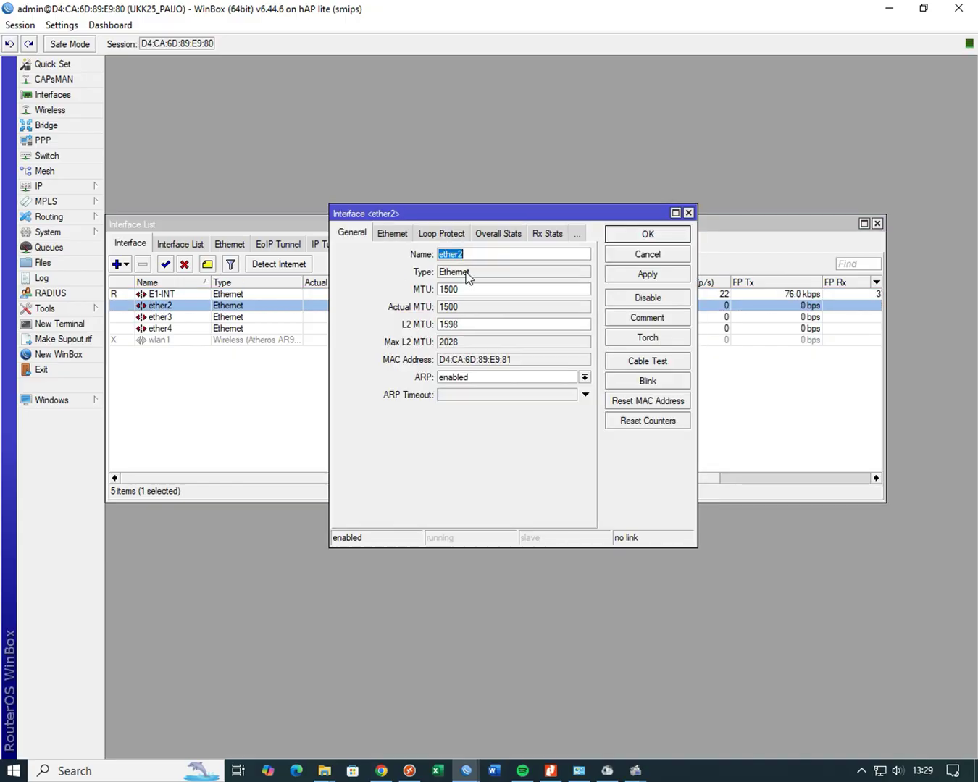
{"action": "type", "text": "E"}
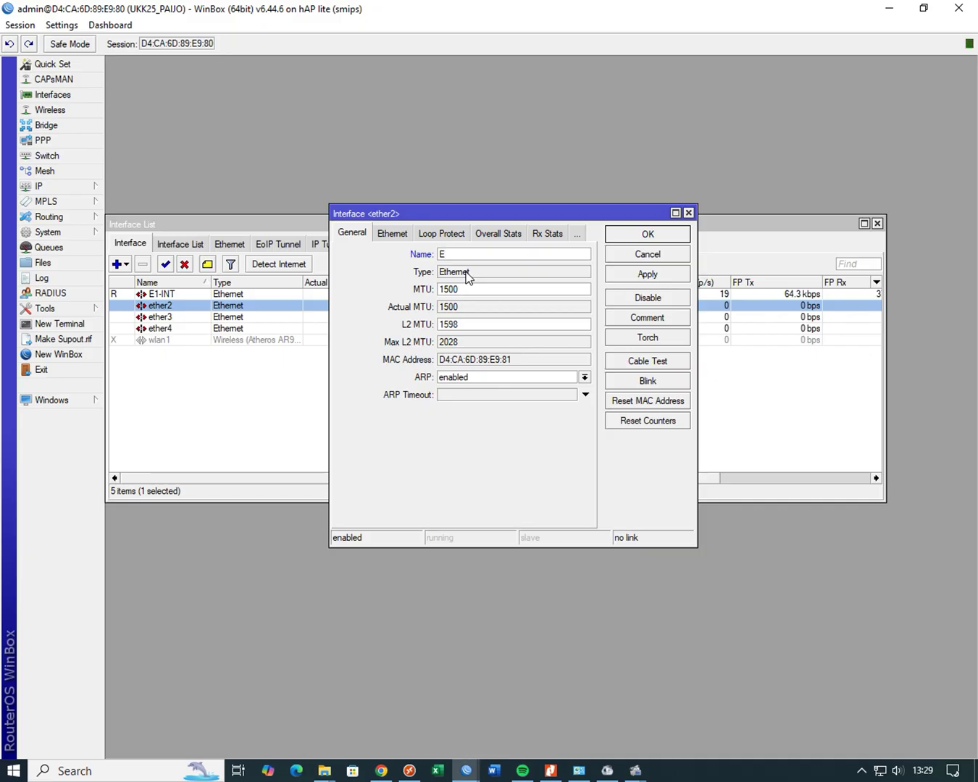
{"action": "type", "text": "3"}
{"action": "key", "text": "BackSpace"}
{"action": "type", "text": "2-LAN"}
{"action": "left_click", "coordinate": [633, 235]}
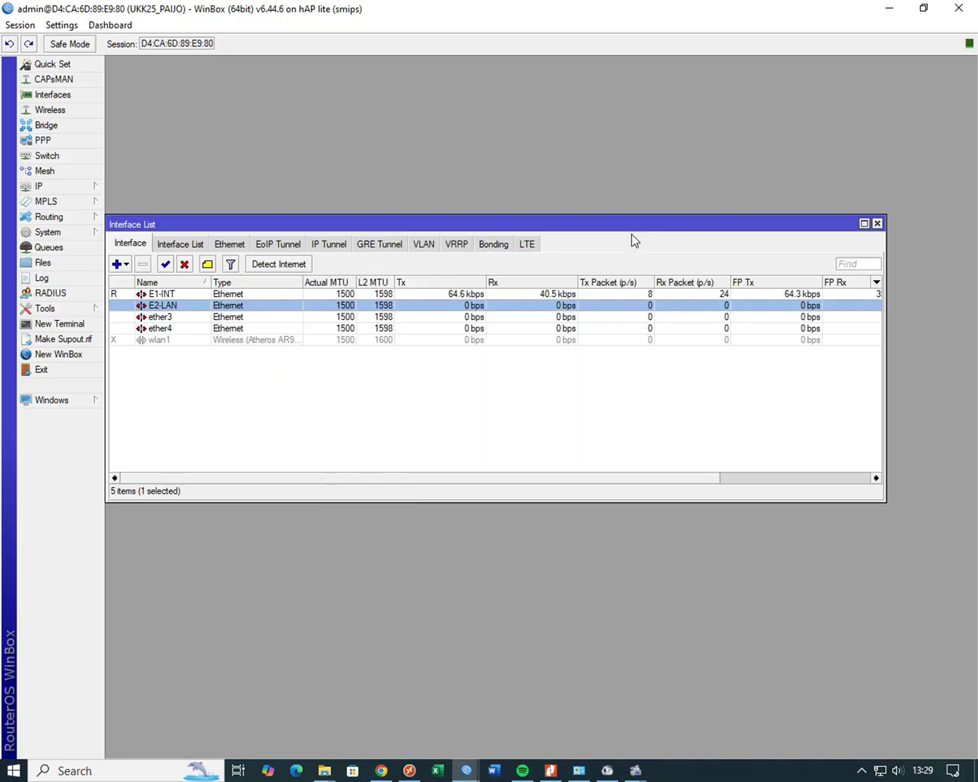
{"action": "left_click", "coordinate": [155, 340]}
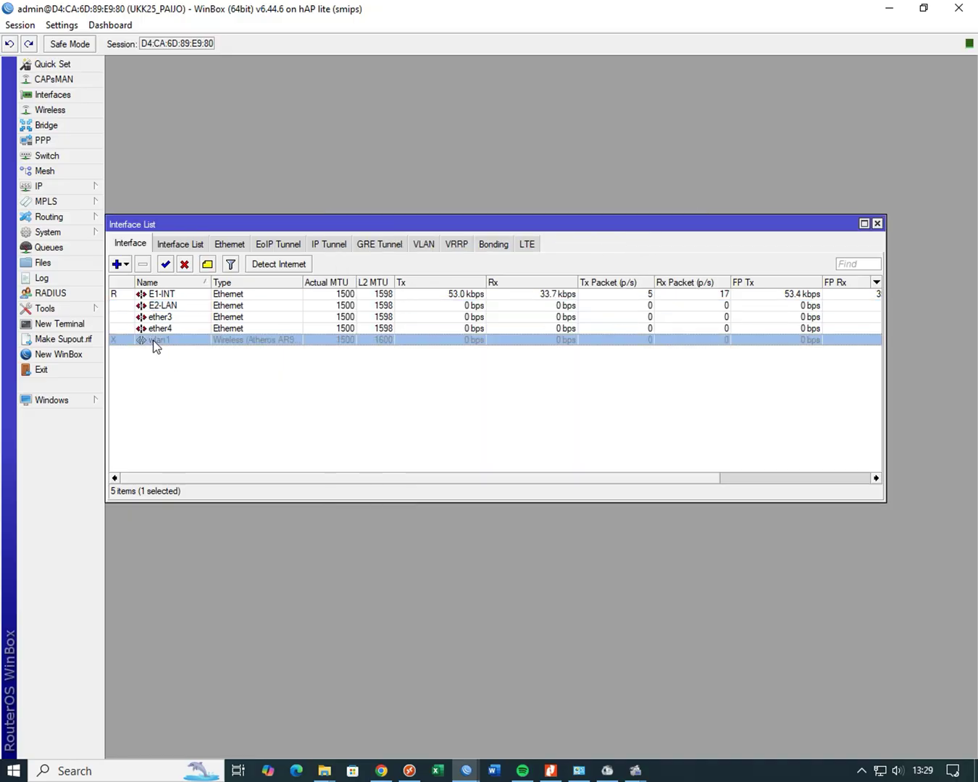
- Set wlan1 to ap bridge mode with SSID UKK25_ plus the examinee's name, and enable it
{"action": "double_click", "coordinate": [153, 341]}
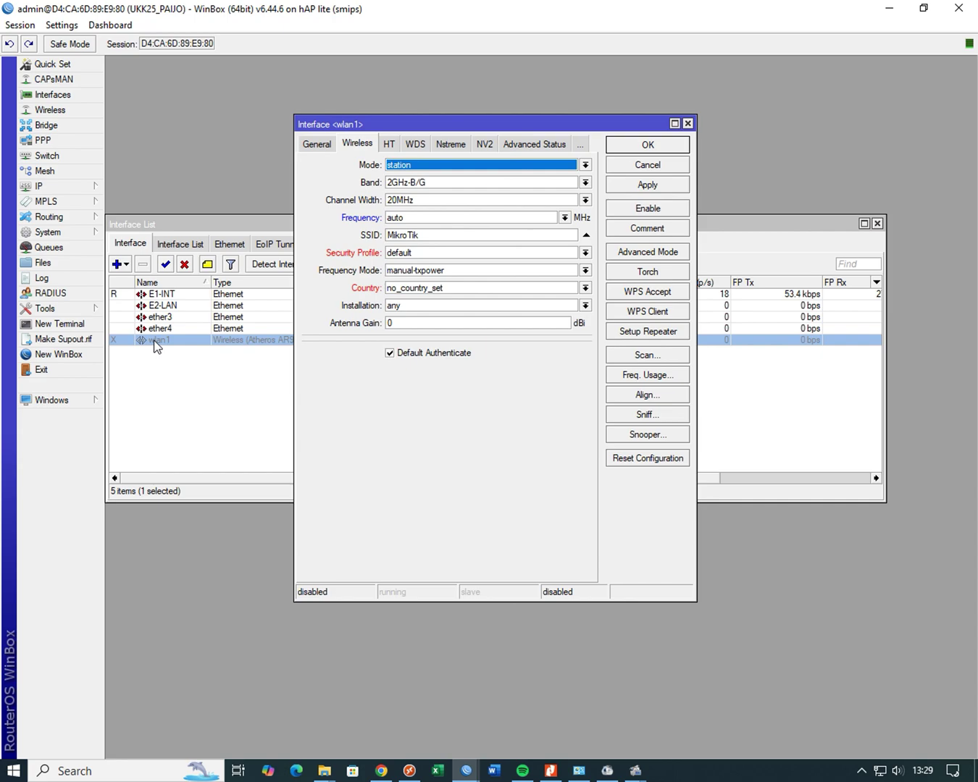
{"action": "left_click", "coordinate": [475, 165]}
{"action": "left_click", "coordinate": [465, 189]}
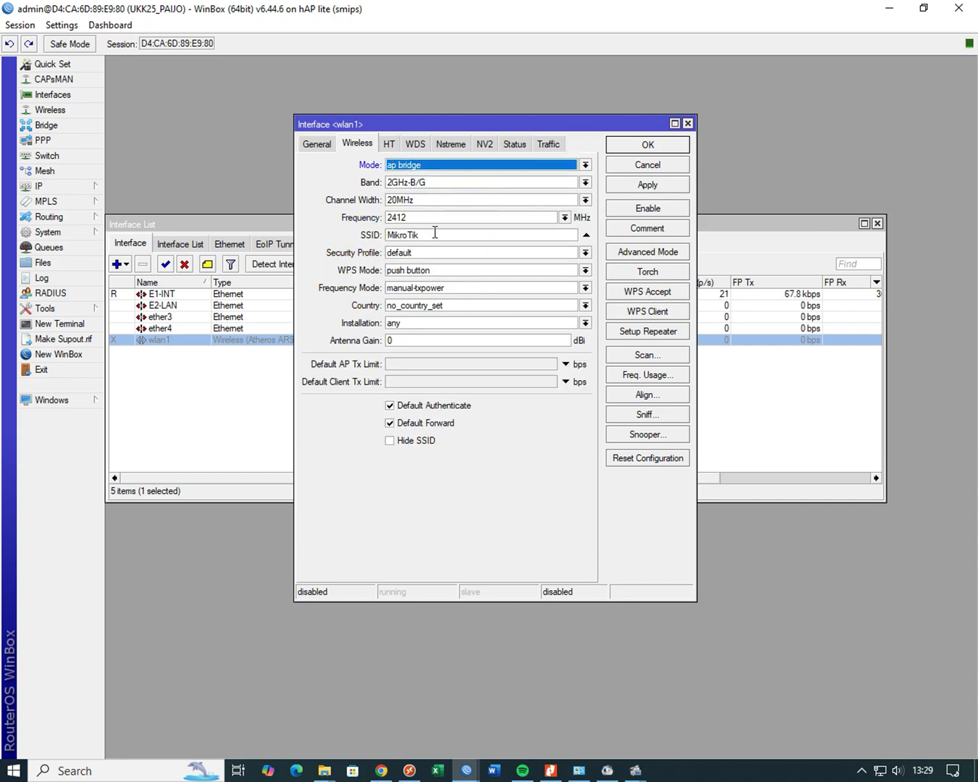
{"action": "left_click_drag", "start_coordinate": [434, 232], "coordinate": [309, 237]}
{"action": "type", "text": "UKK"}
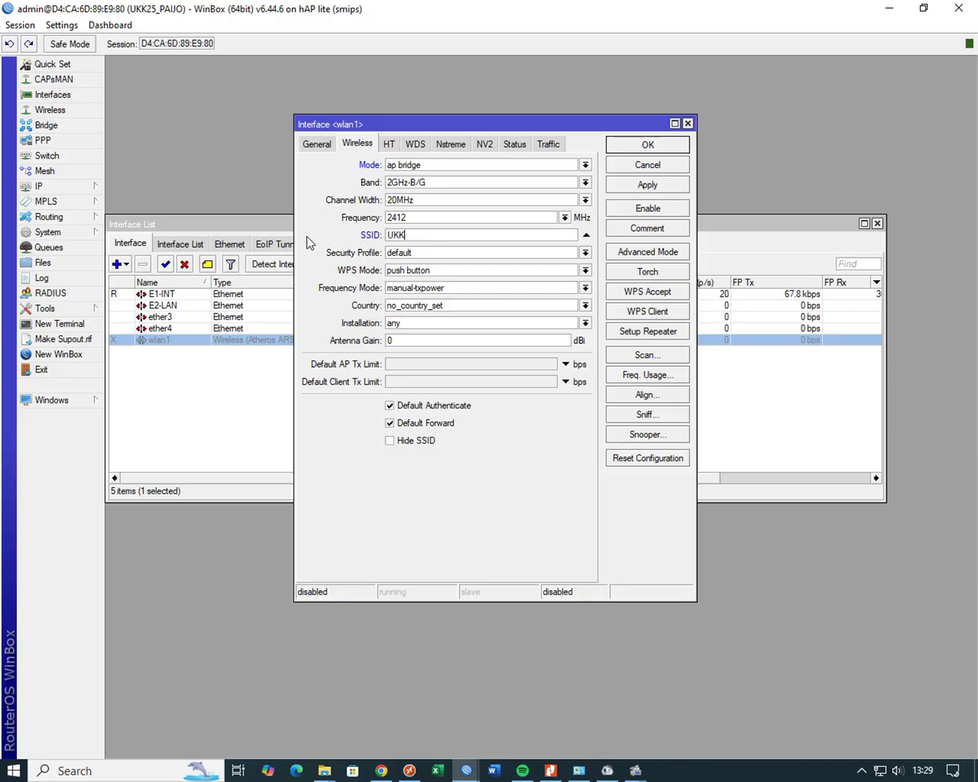
{"action": "type", "text": "25_PAIJO"}
{"action": "left_click", "coordinate": [658, 209]}
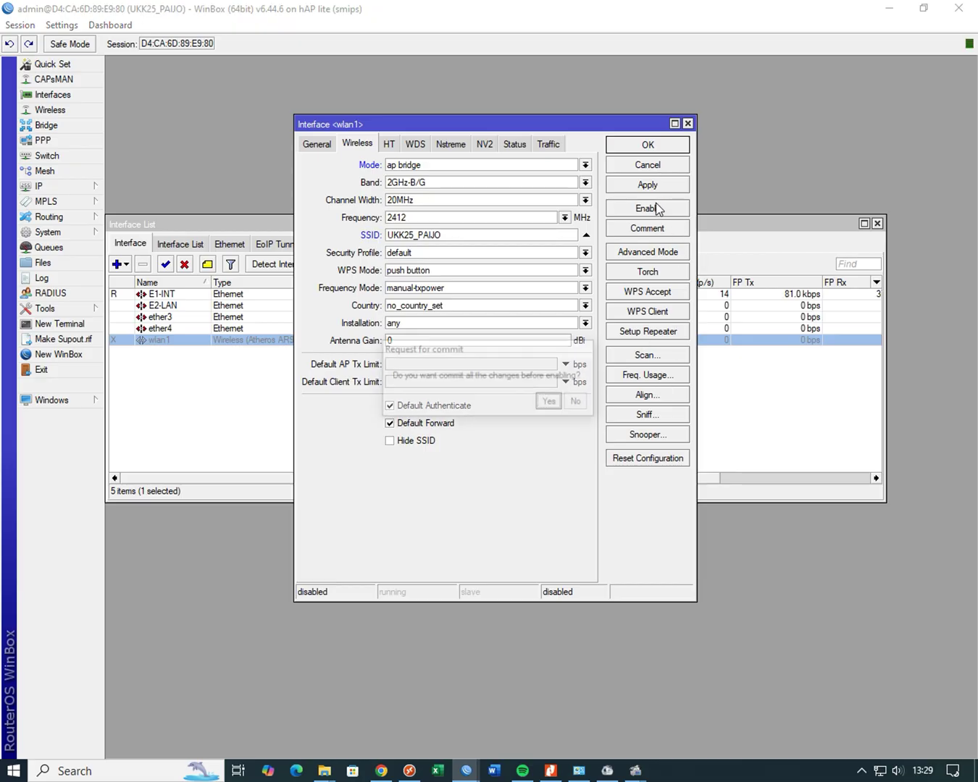
{"action": "left_click", "coordinate": [556, 341]}
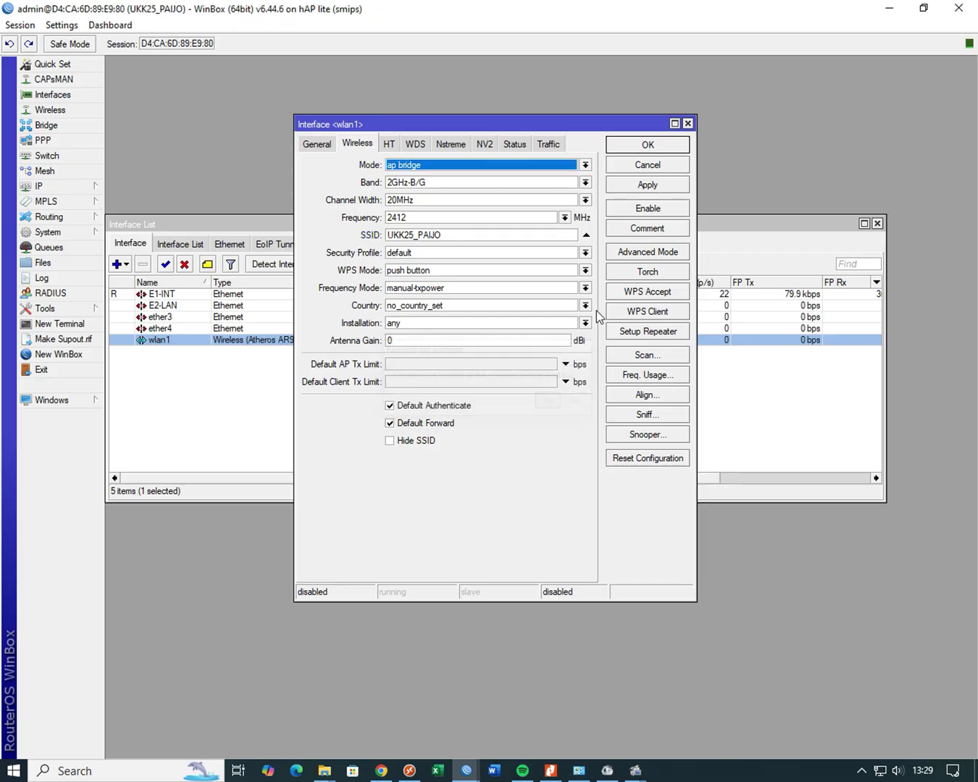
{"action": "left_click", "coordinate": [641, 147]}
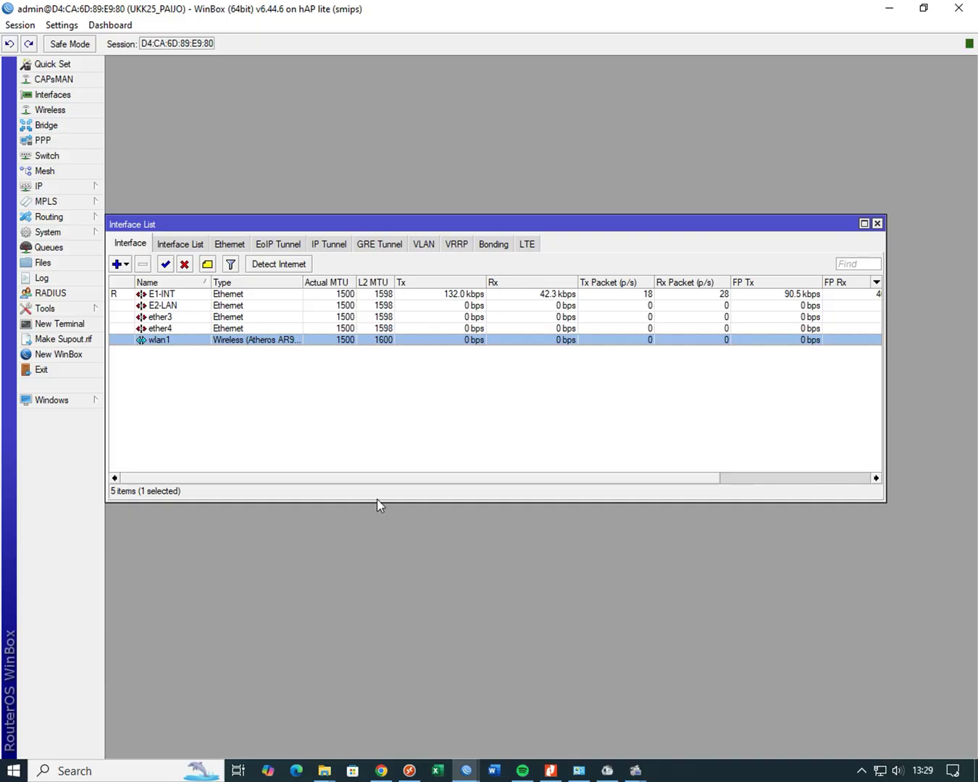
{"action": "left_click", "coordinate": [578, 770]}
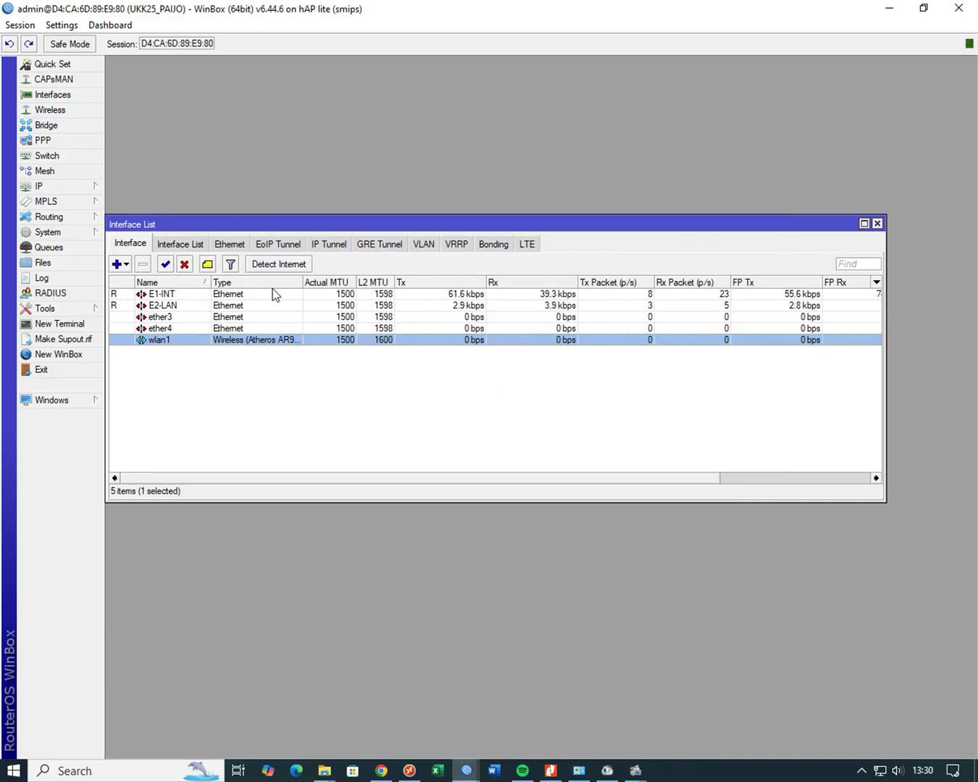
{"action": "left_click", "coordinate": [79, 186]}
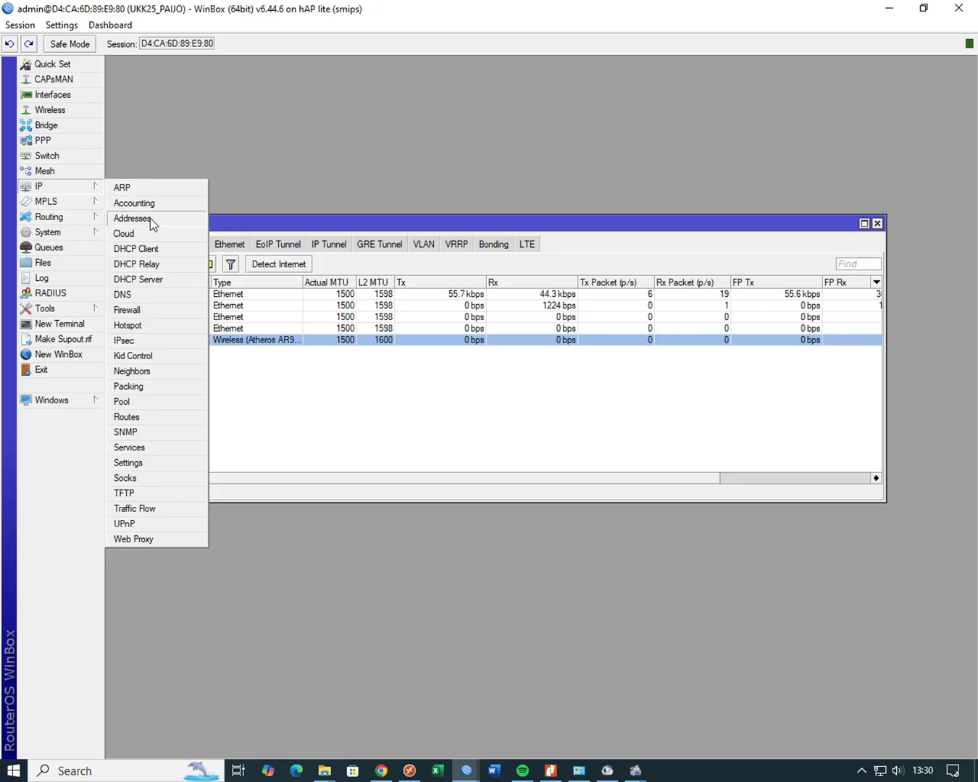
- Add IP address 192.168.76.90/24 on interface E1-INT
{"action": "left_click", "coordinate": [150, 218]}
{"action": "left_click", "coordinate": [308, 399]}
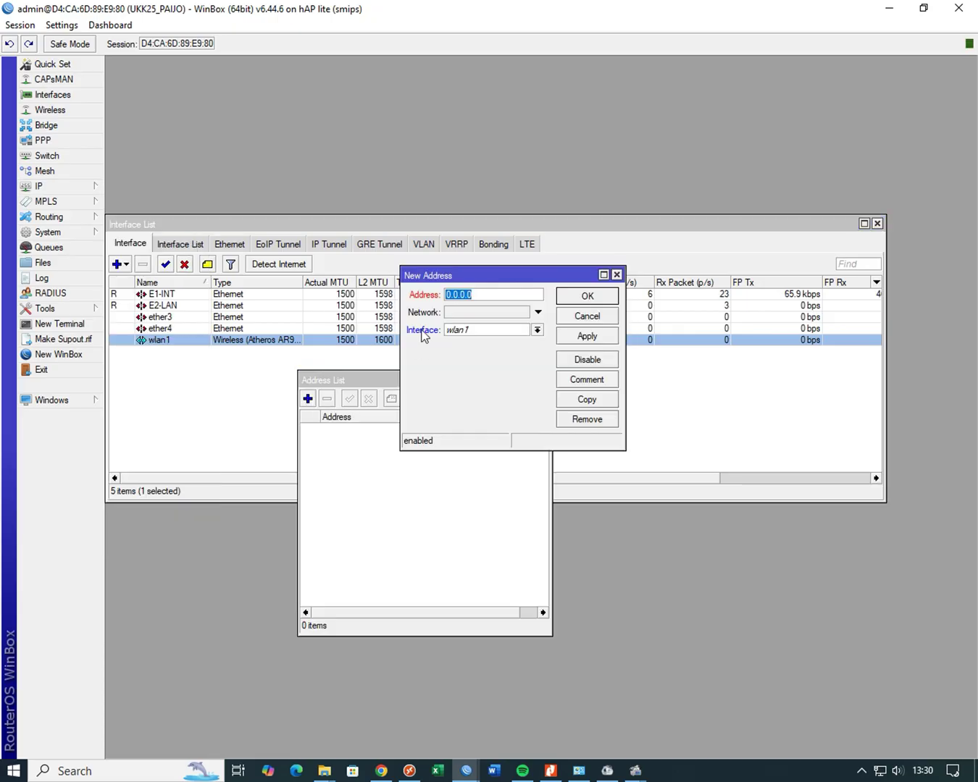
{"action": "type", "text": "192.168.76.90"}
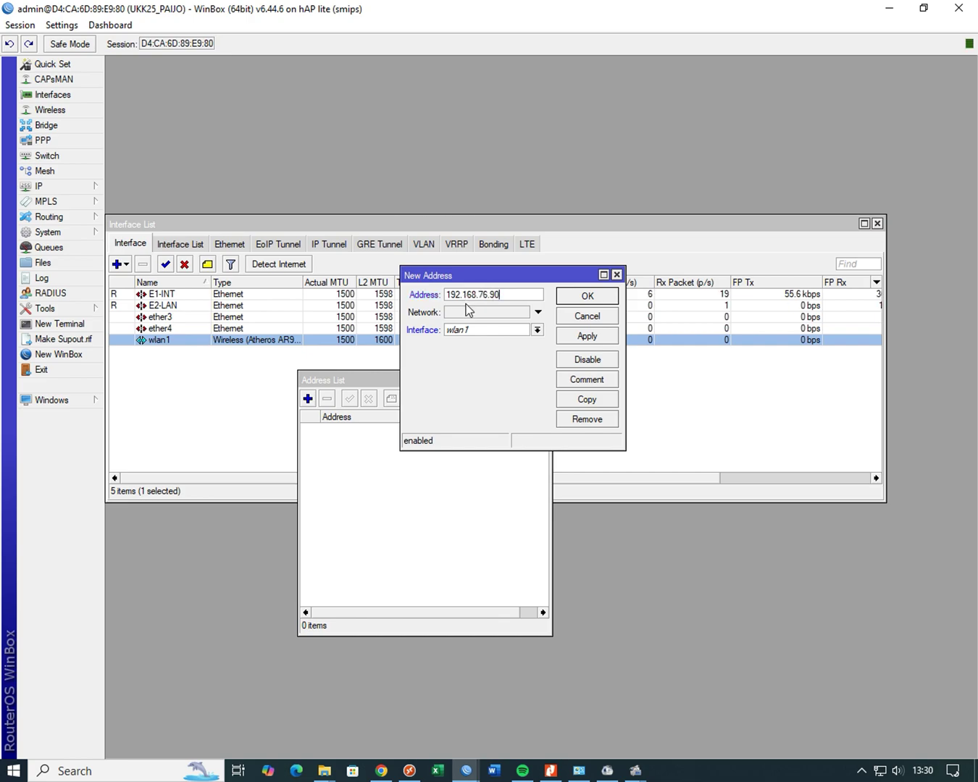
{"action": "type", "text": "/24"}
{"action": "left_click", "coordinate": [486, 332]}
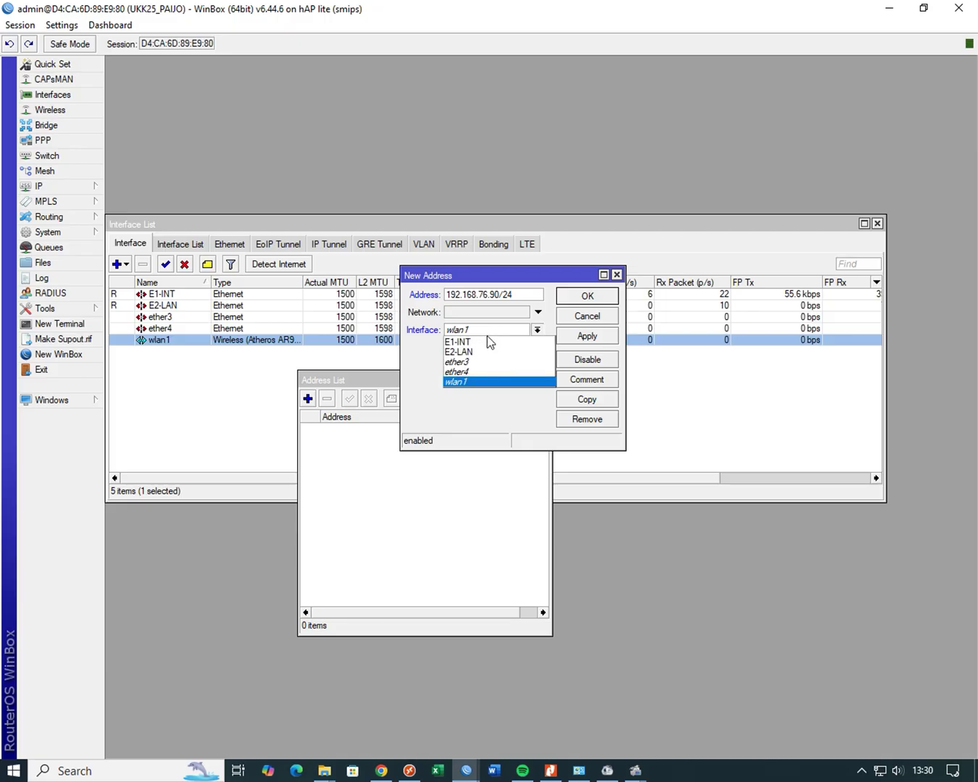
{"action": "left_click", "coordinate": [487, 336]}
{"action": "left_click", "coordinate": [487, 333]}
{"action": "left_click", "coordinate": [482, 342]}
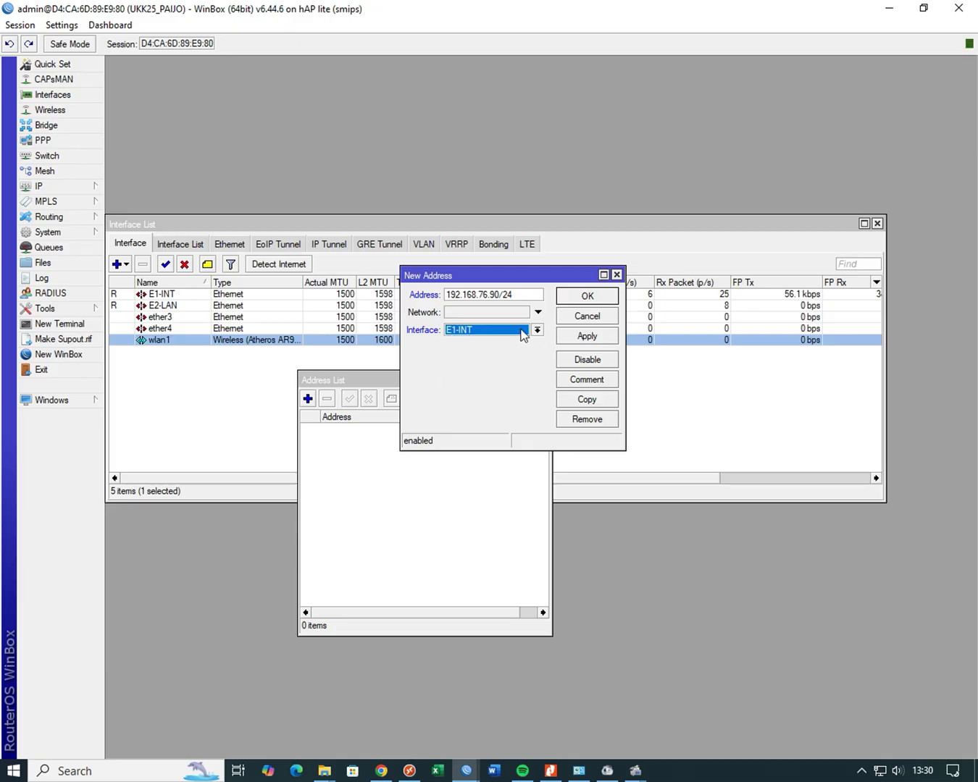
{"action": "left_click", "coordinate": [588, 337]}
{"action": "left_click", "coordinate": [593, 299]}
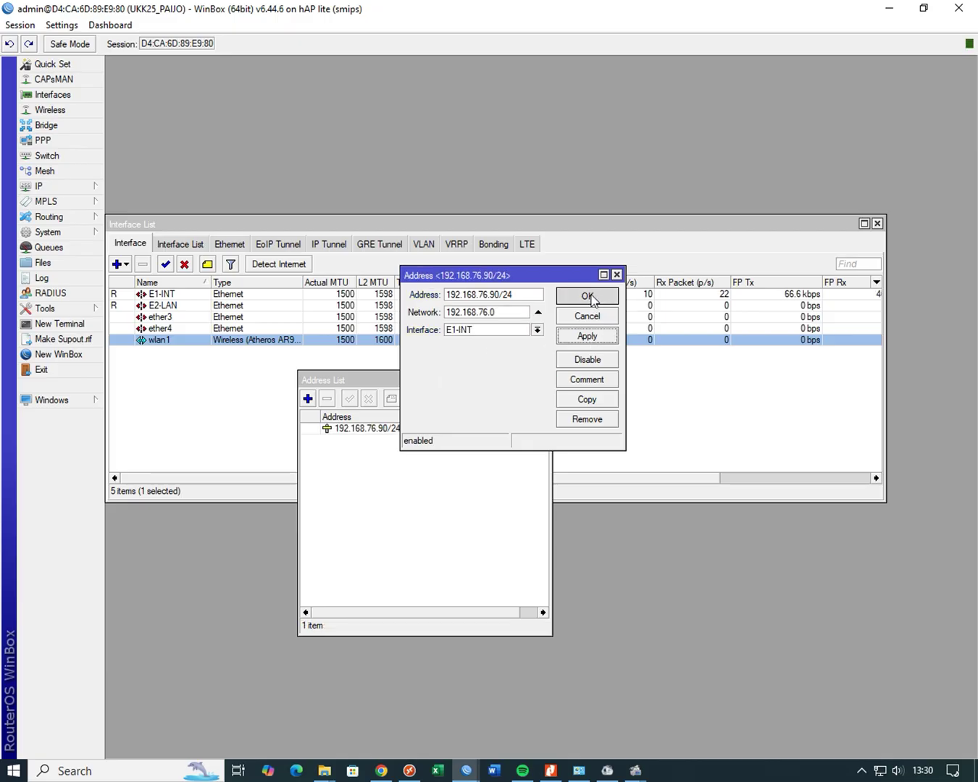
- Add IP address 200.50.3.90/28 on interface E2-LAN
{"action": "left_click", "coordinate": [307, 399]}
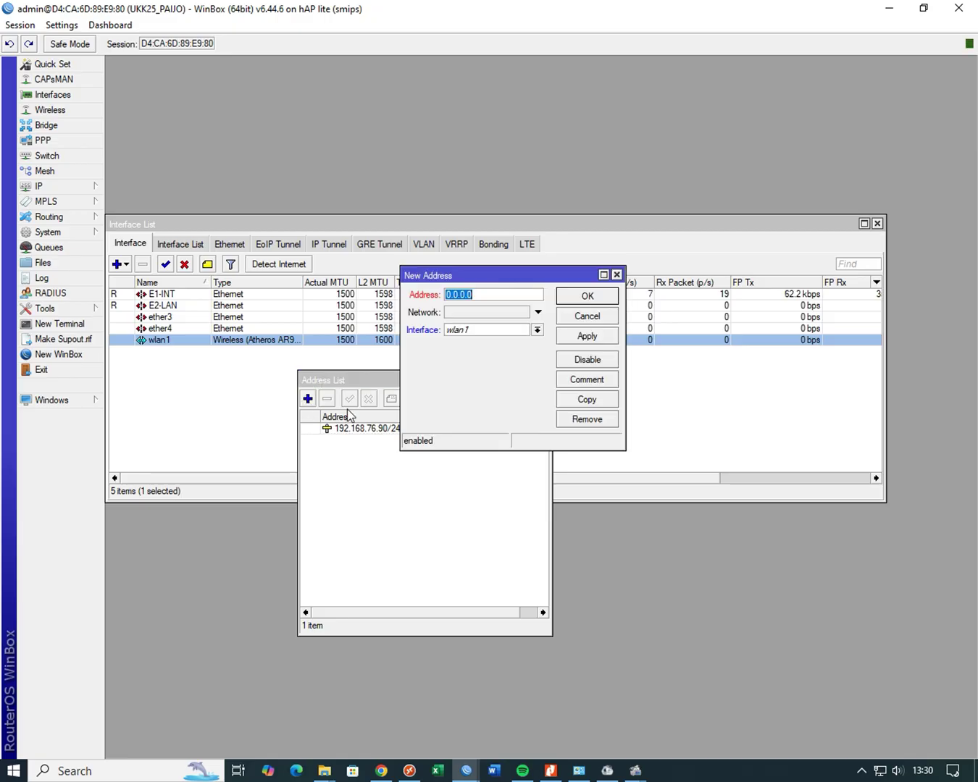
{"action": "type", "text": "200.50"}
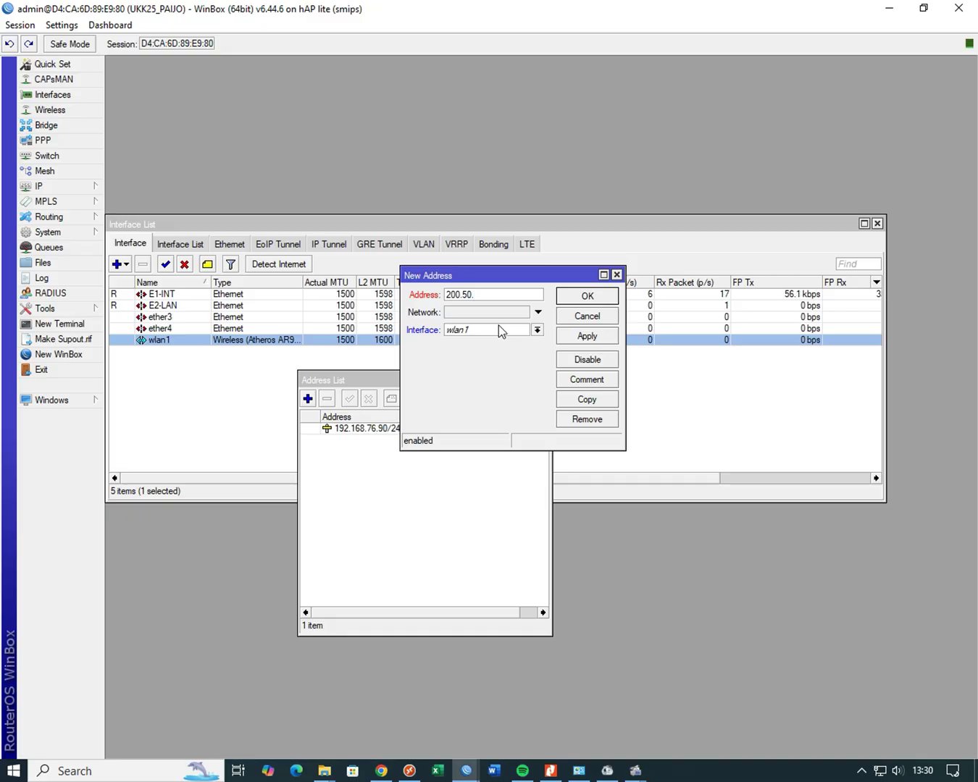
{"action": "type", "text": ".3.90/28"}
{"action": "left_click", "coordinate": [497, 327]}
{"action": "left_click", "coordinate": [496, 352]}
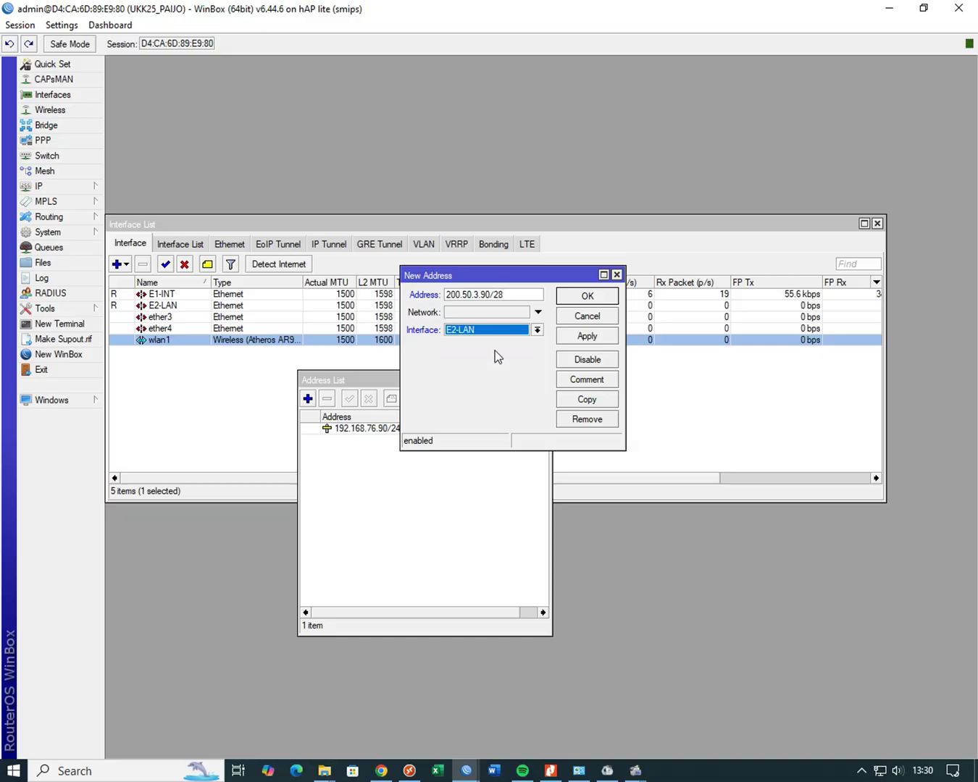
{"action": "left_click", "coordinate": [587, 336]}
{"action": "left_click", "coordinate": [587, 296]}
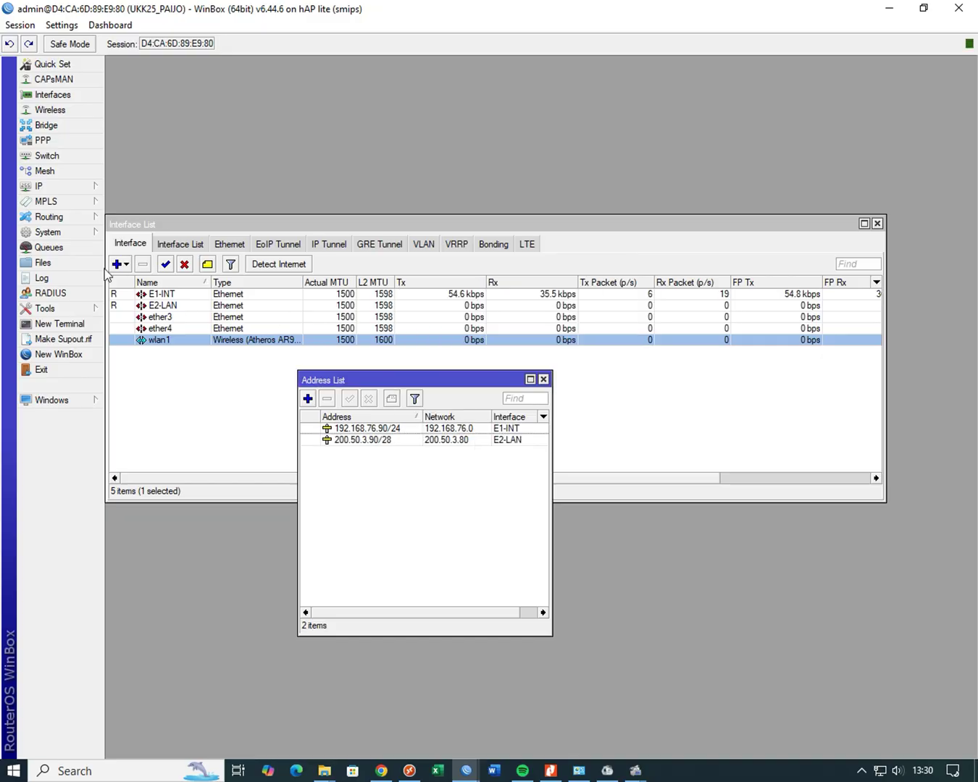
- Add IP address 200.60.3.1/24 on interface wlan1
{"action": "left_click", "coordinate": [90, 187]}
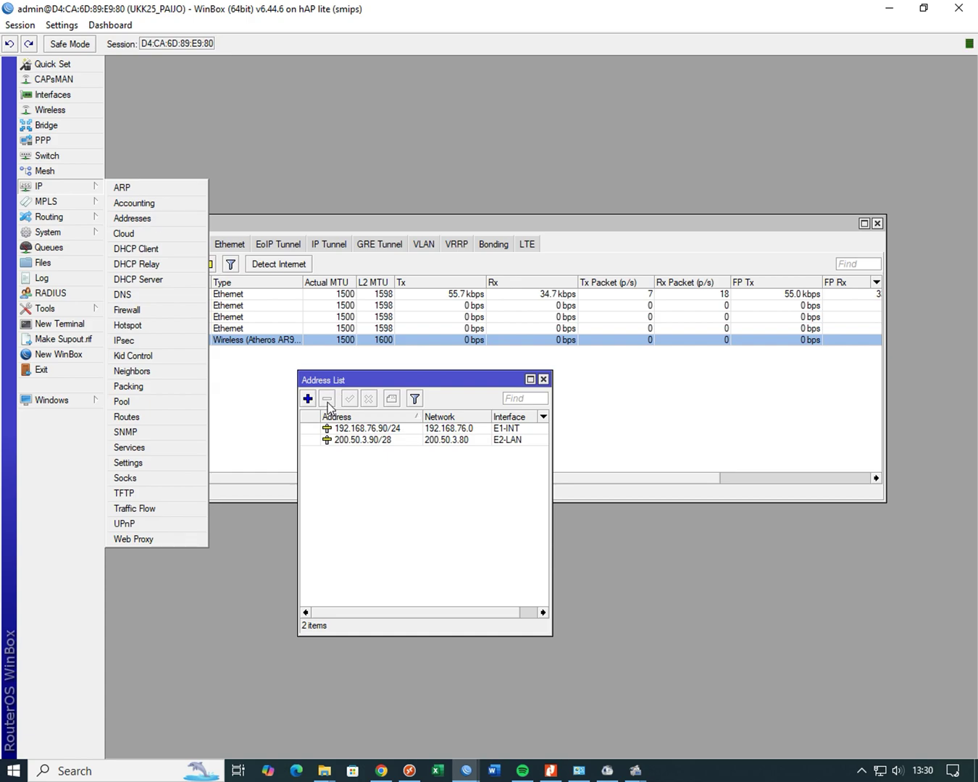
{"action": "left_click", "coordinate": [310, 399]}
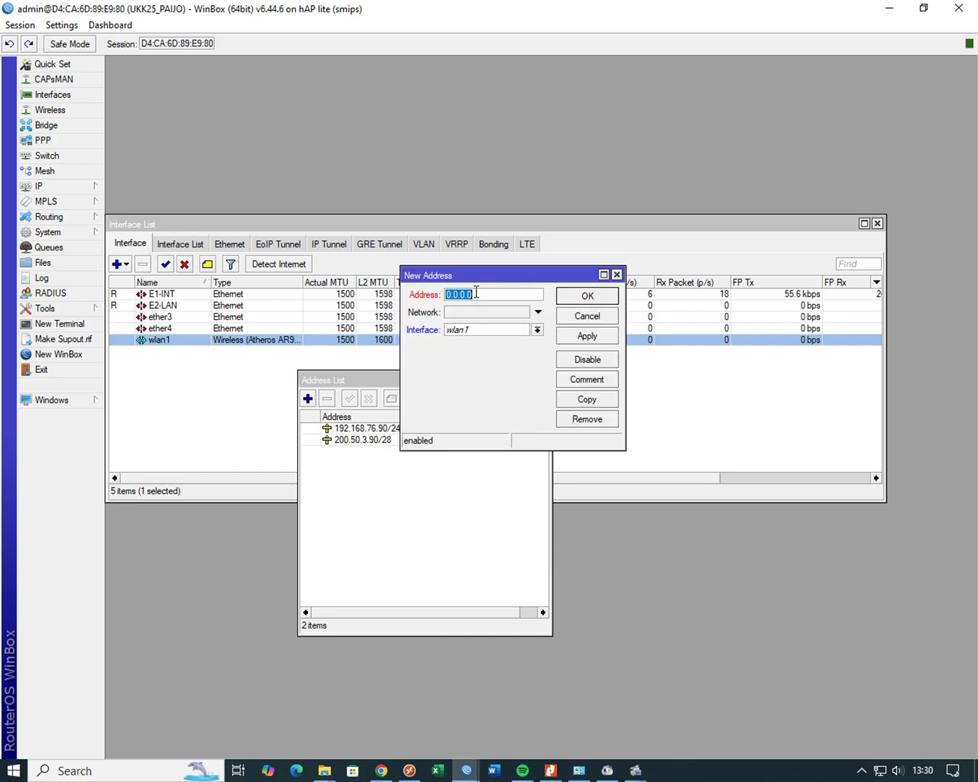
{"action": "type", "text": "20"}
{"action": "type", "text": "0."}
{"action": "type", "text": "60."}
{"action": "type", "text": "1"}
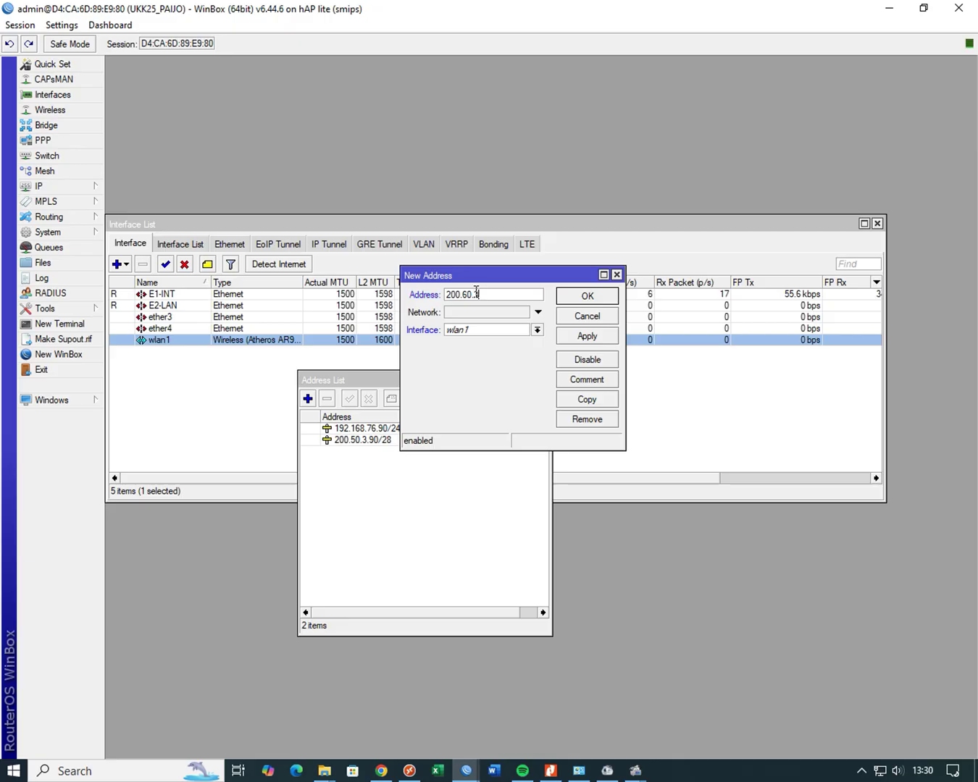
{"action": "type", "text": ".1/24"}
{"action": "left_click", "coordinate": [599, 336]}
{"action": "left_click", "coordinate": [587, 295]}
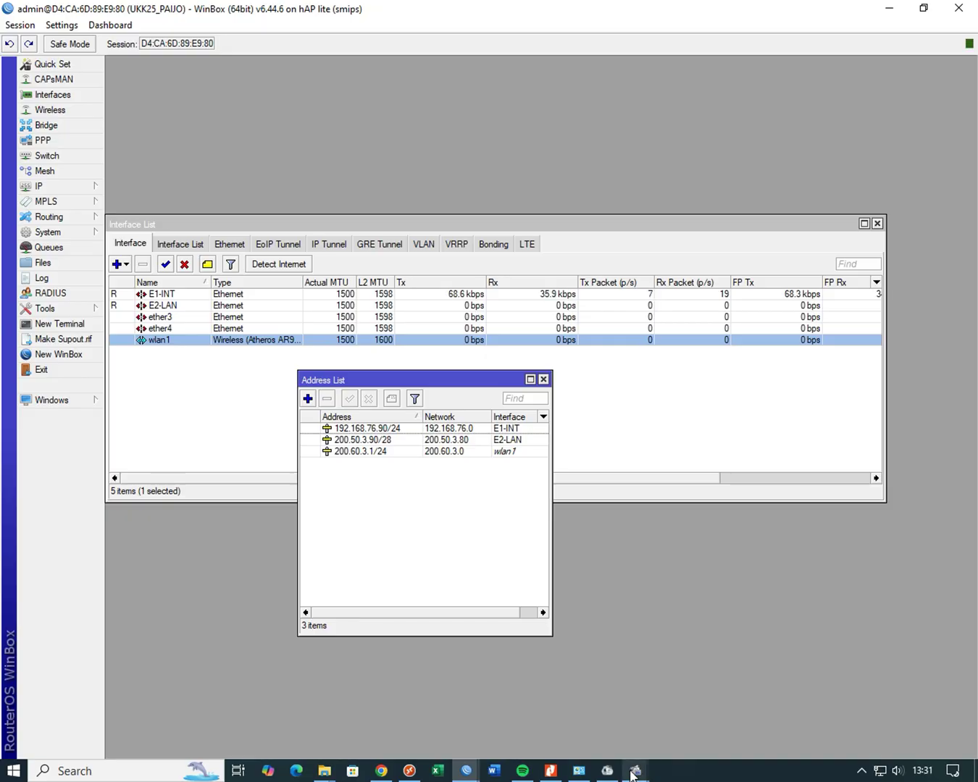
{"action": "mouse_move", "coordinate": [636, 774]}
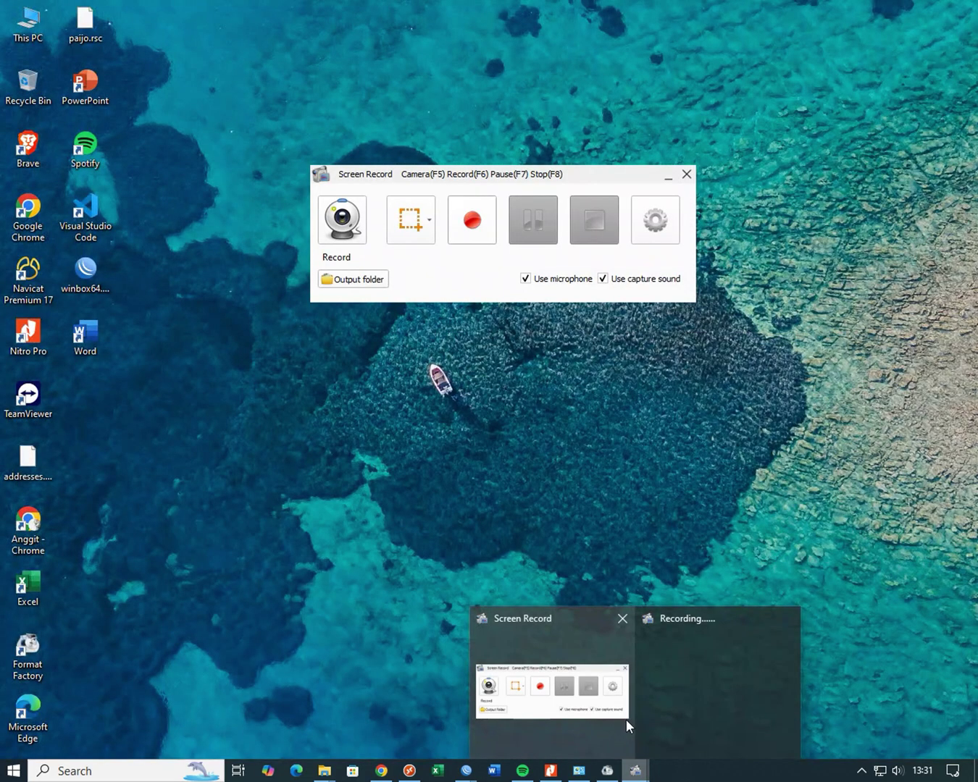
{"action": "mouse_move", "coordinate": [708, 719]}
{"action": "mouse_move", "coordinate": [599, 718]}
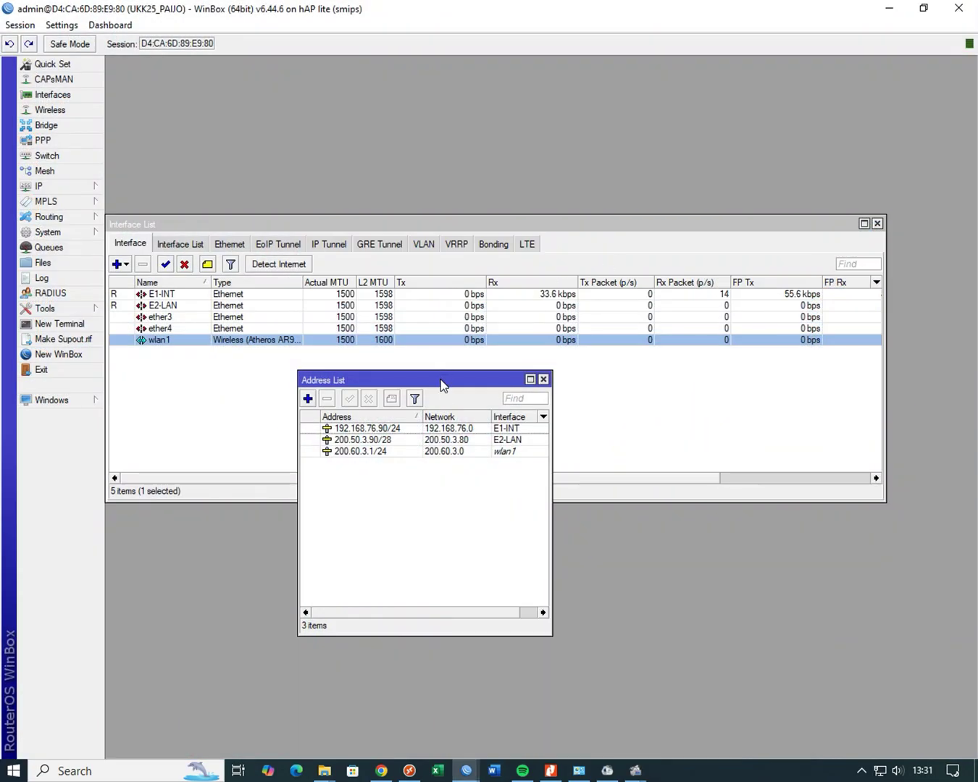
- In IP > DNS, enter servers 8.8.8.8 and 8.8.4.4 and enable Allow Remote Requests
{"action": "left_click", "coordinate": [79, 188]}
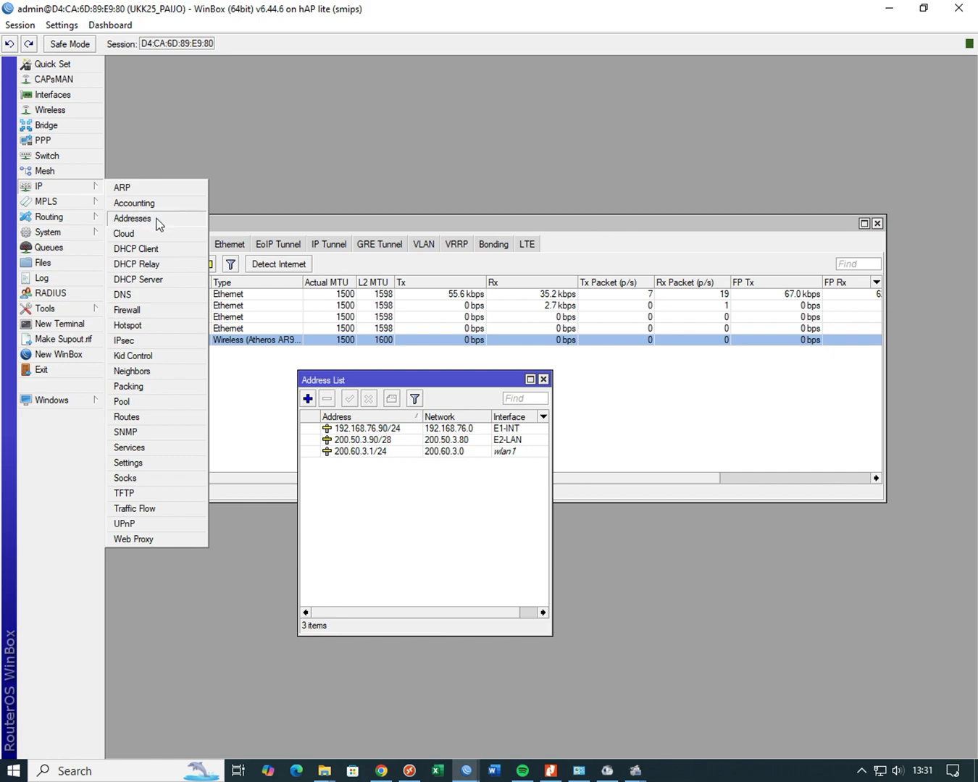
{"action": "left_click", "coordinate": [147, 294]}
{"action": "left_click", "coordinate": [329, 84]}
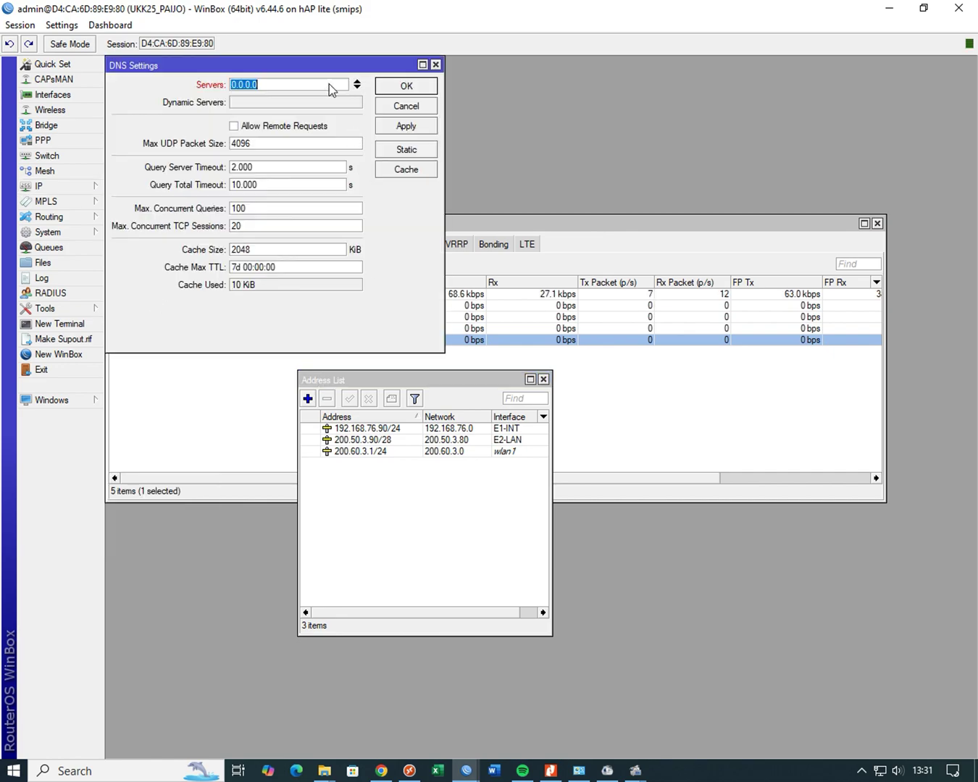
{"action": "type", "text": "8.8.8.8"}
{"action": "left_click", "coordinate": [357, 87]}
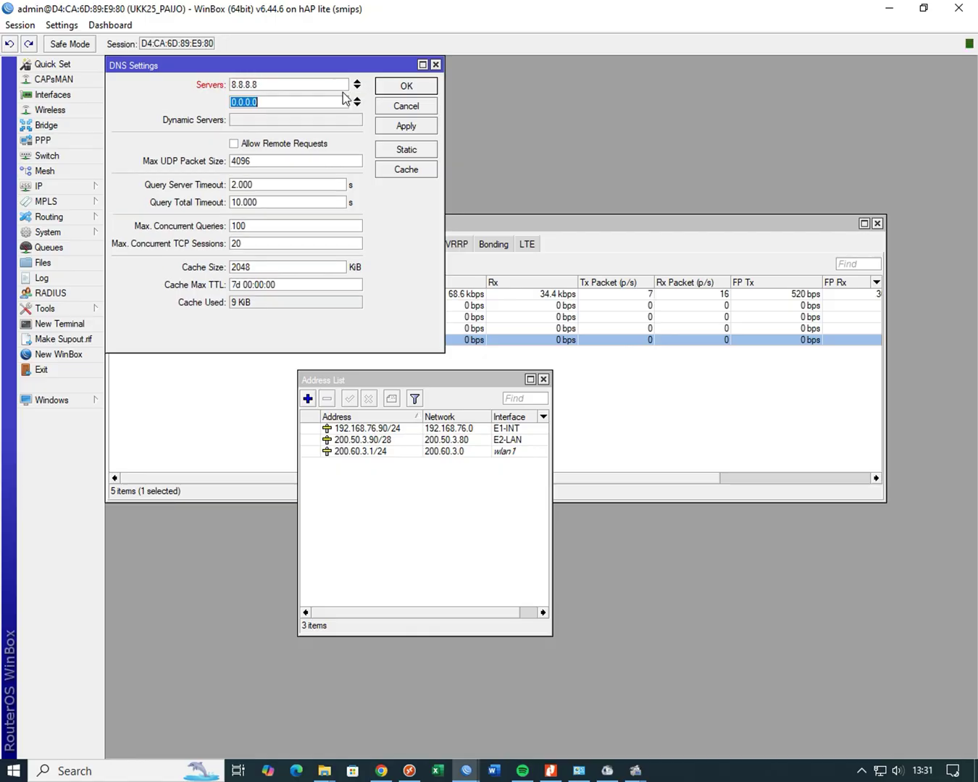
{"action": "type", "text": "8.8.4"}
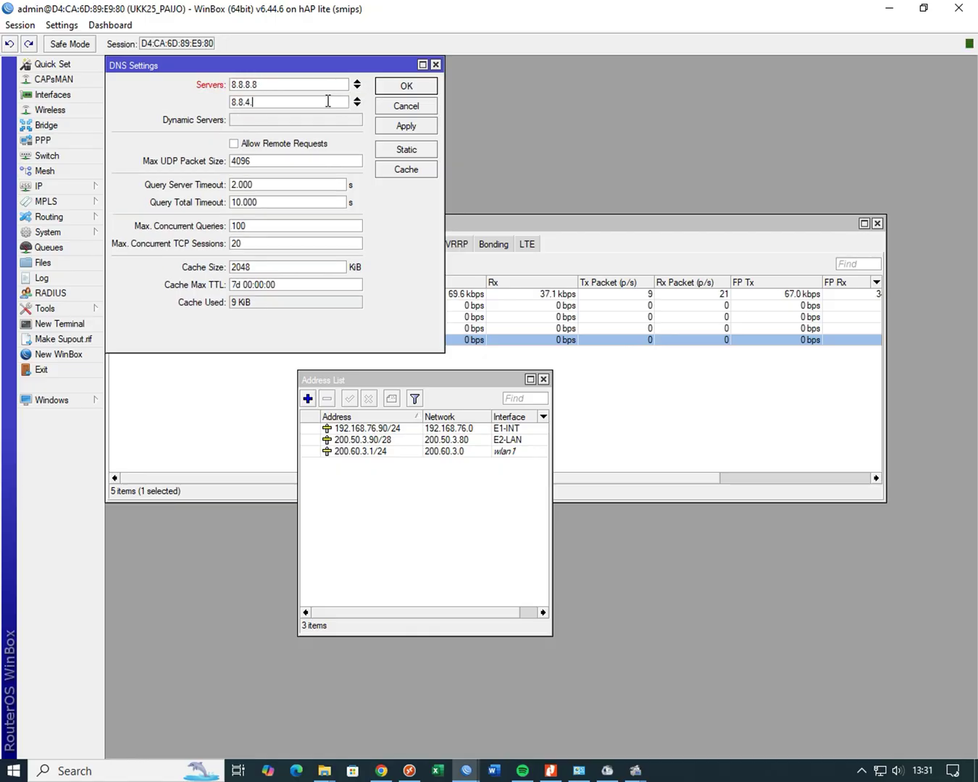
{"action": "type", "text": ".4"}
{"action": "left_click", "coordinate": [292, 145]}
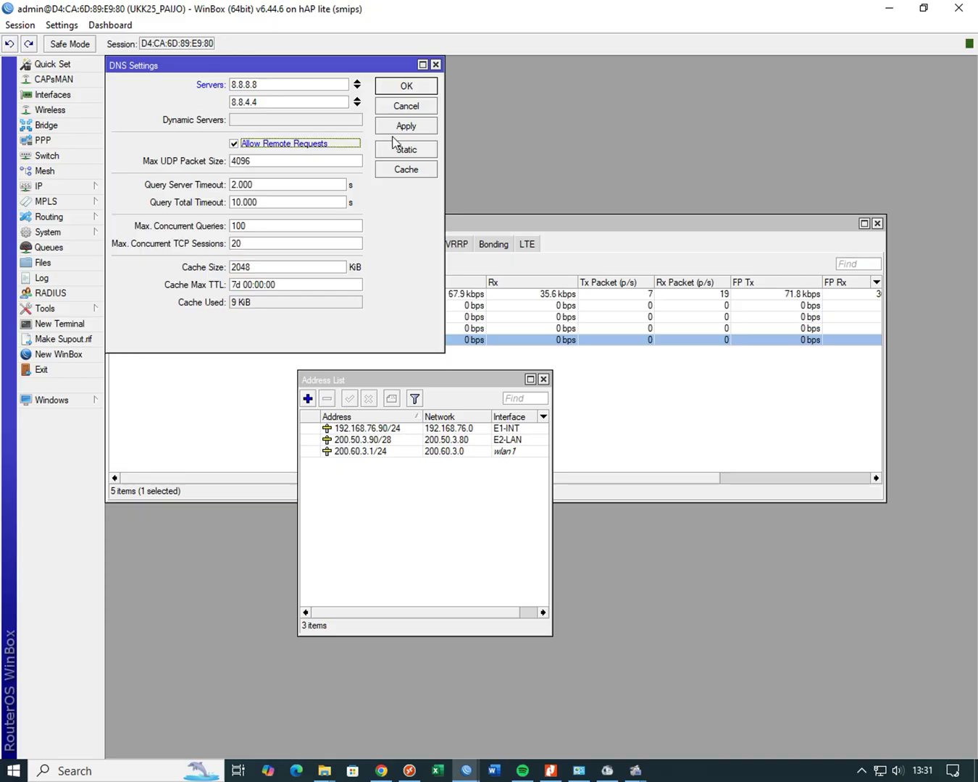
{"action": "left_click", "coordinate": [405, 126]}
{"action": "left_click", "coordinate": [406, 85]}
- Create a firewall NAT rule on chain srcnat with action masquerade
{"action": "left_click", "coordinate": [96, 186]}
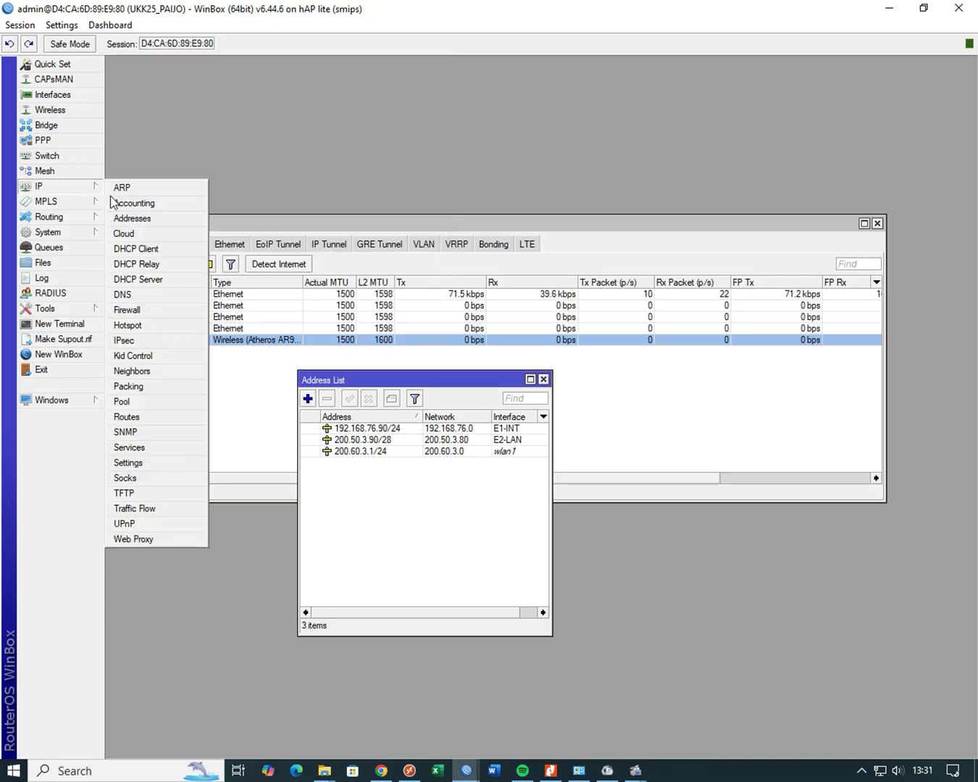
{"action": "left_click", "coordinate": [151, 309]}
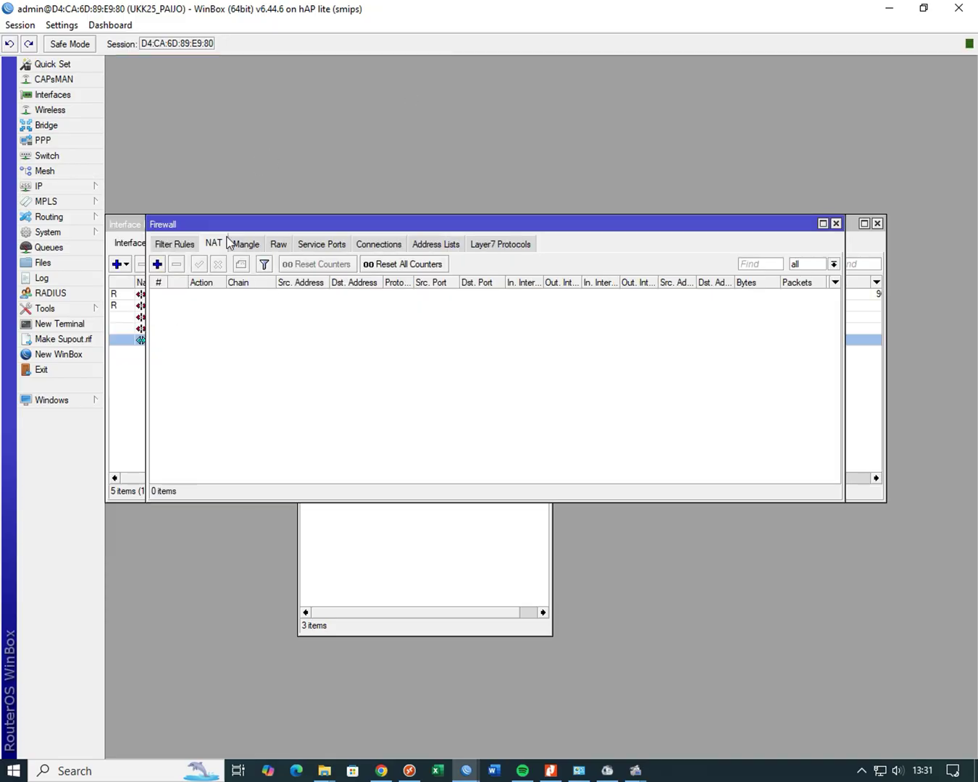
{"action": "left_click", "coordinate": [157, 262]}
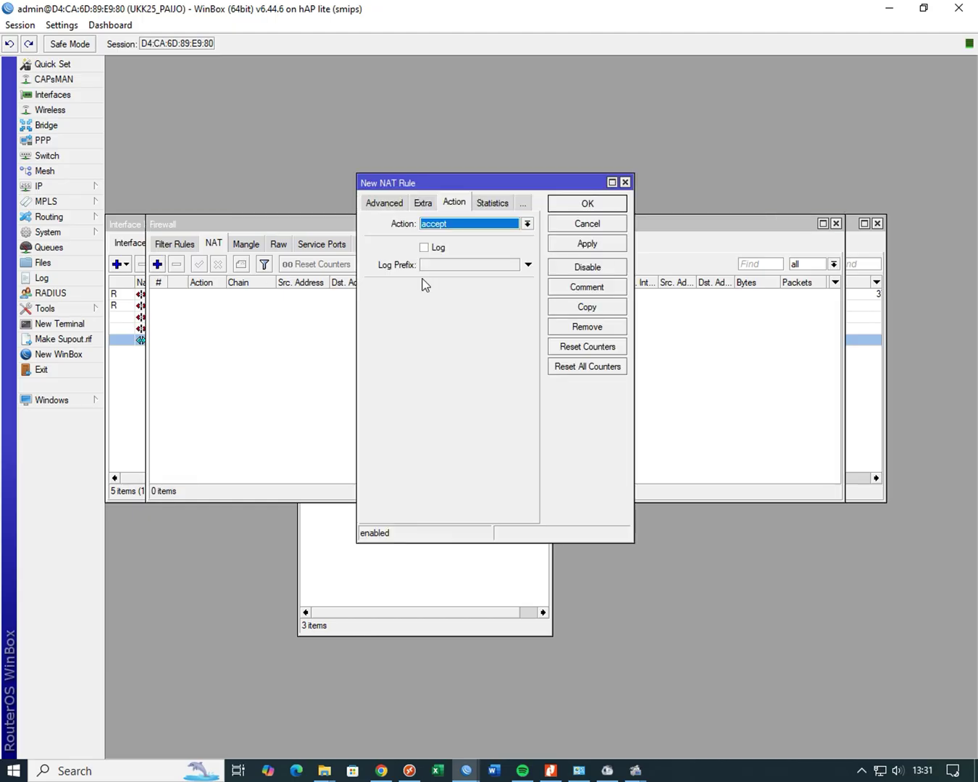
{"action": "left_click", "coordinate": [448, 224]}
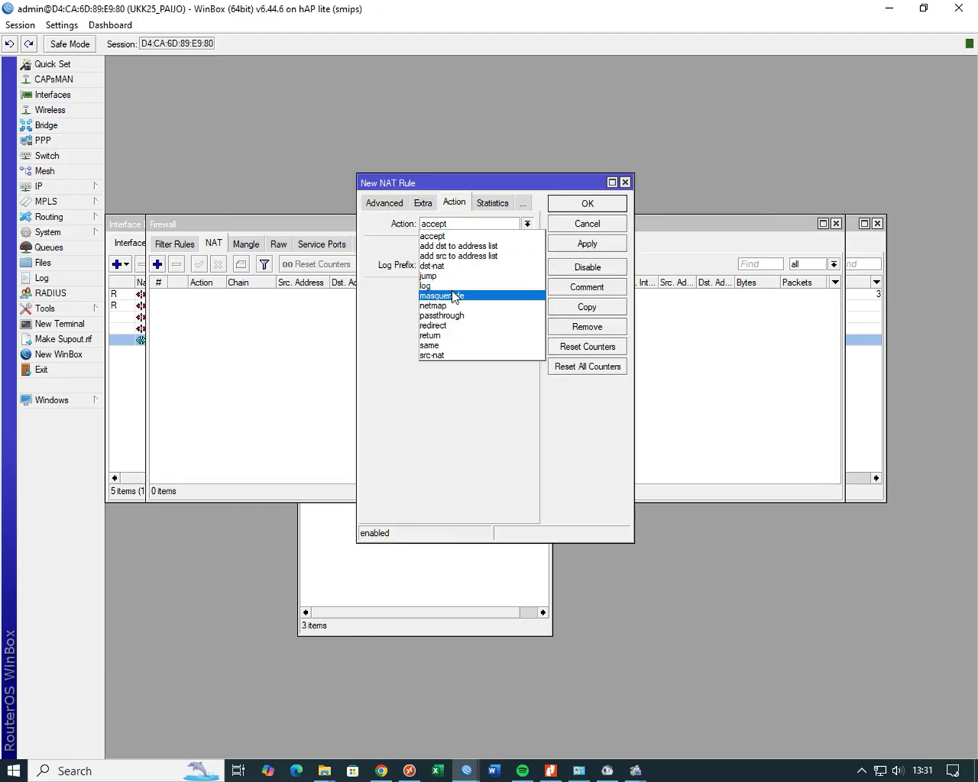
{"action": "left_click", "coordinate": [483, 297]}
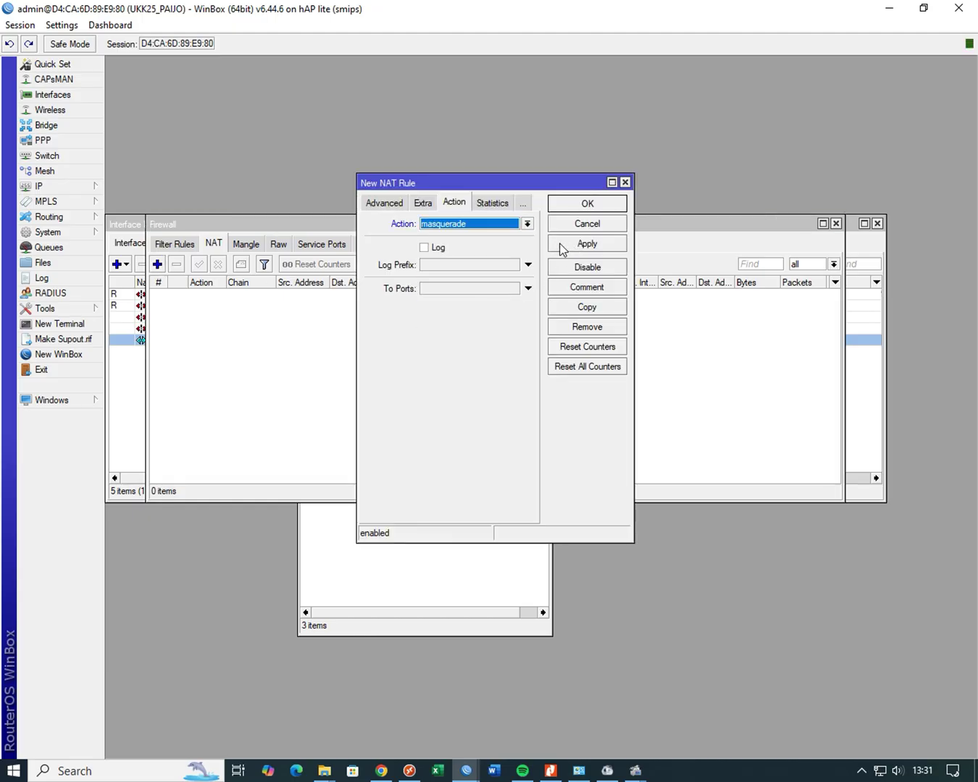
{"action": "left_click", "coordinate": [382, 204]}
{"action": "left_click", "coordinate": [381, 205]}
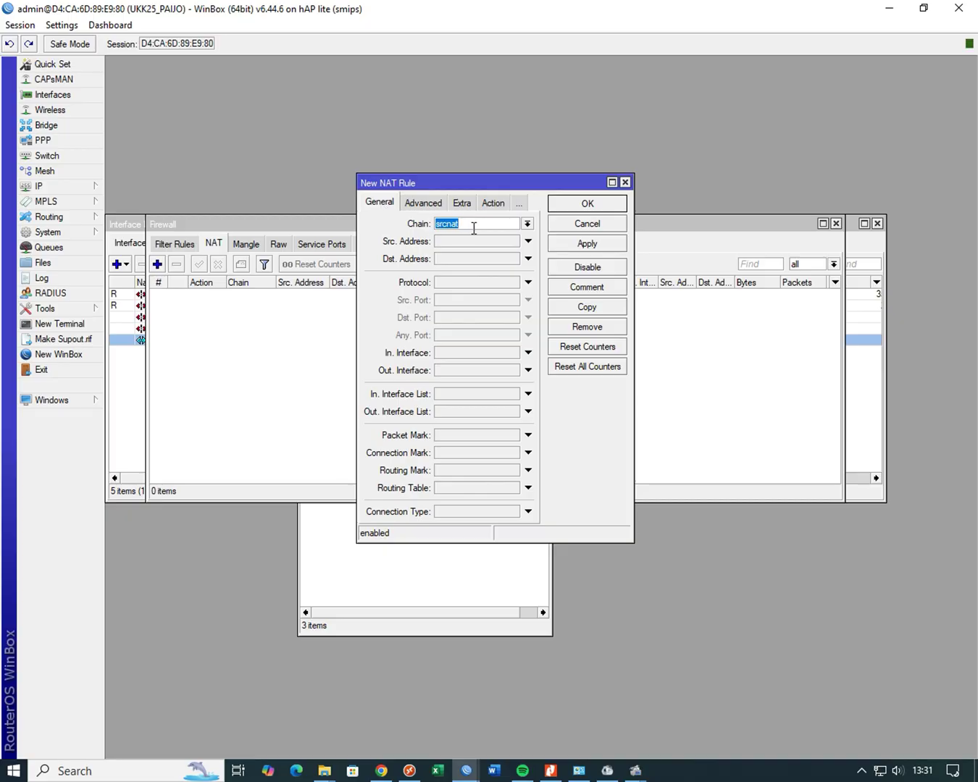
{"action": "left_click", "coordinate": [499, 204]}
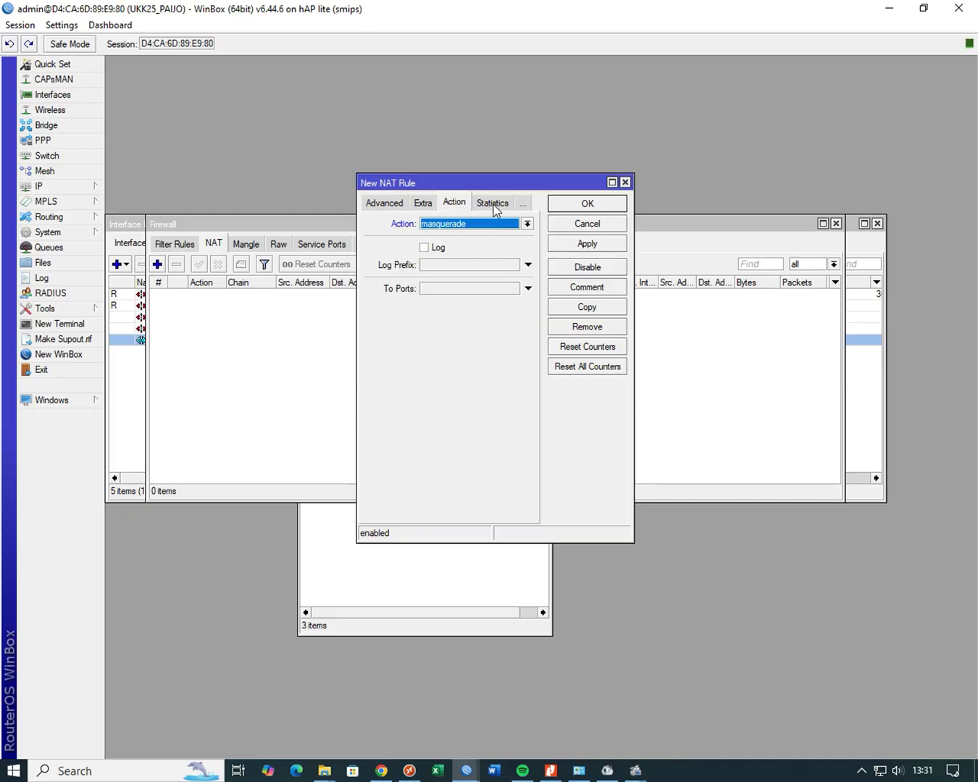
{"action": "left_click", "coordinate": [593, 207]}
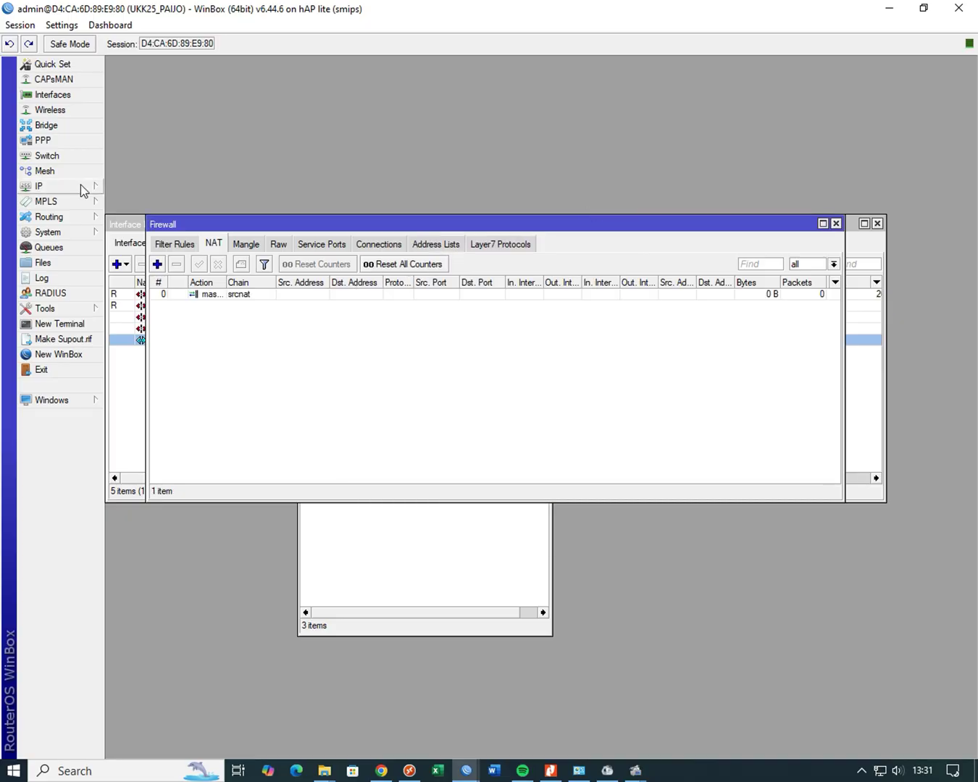
{"action": "left_click", "coordinate": [80, 186]}
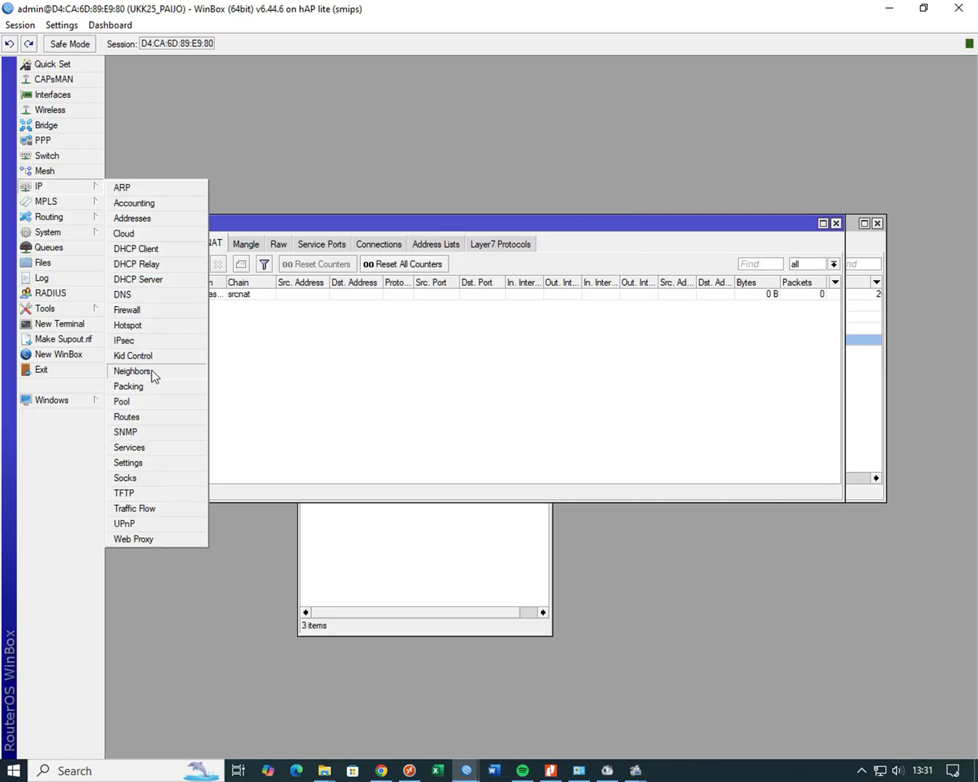
- Add a route for 0.0.0.0/0 with gateway 192.168.76.200
{"action": "left_click", "coordinate": [147, 417]}
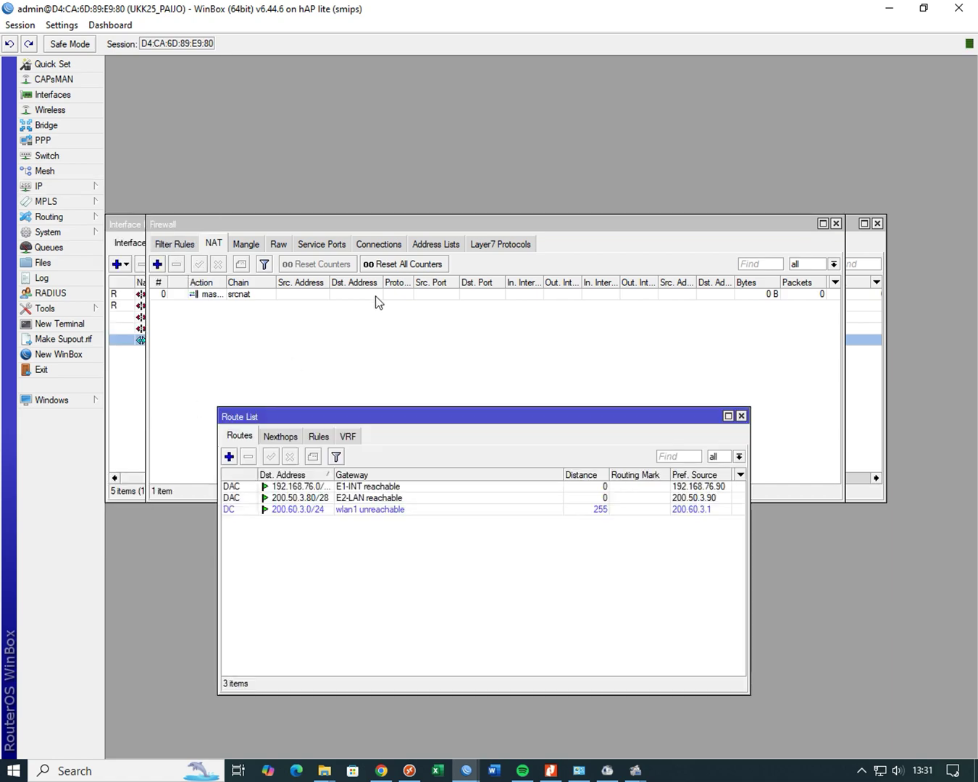
{"action": "left_click", "coordinate": [229, 455]}
{"action": "left_click", "coordinate": [416, 294]}
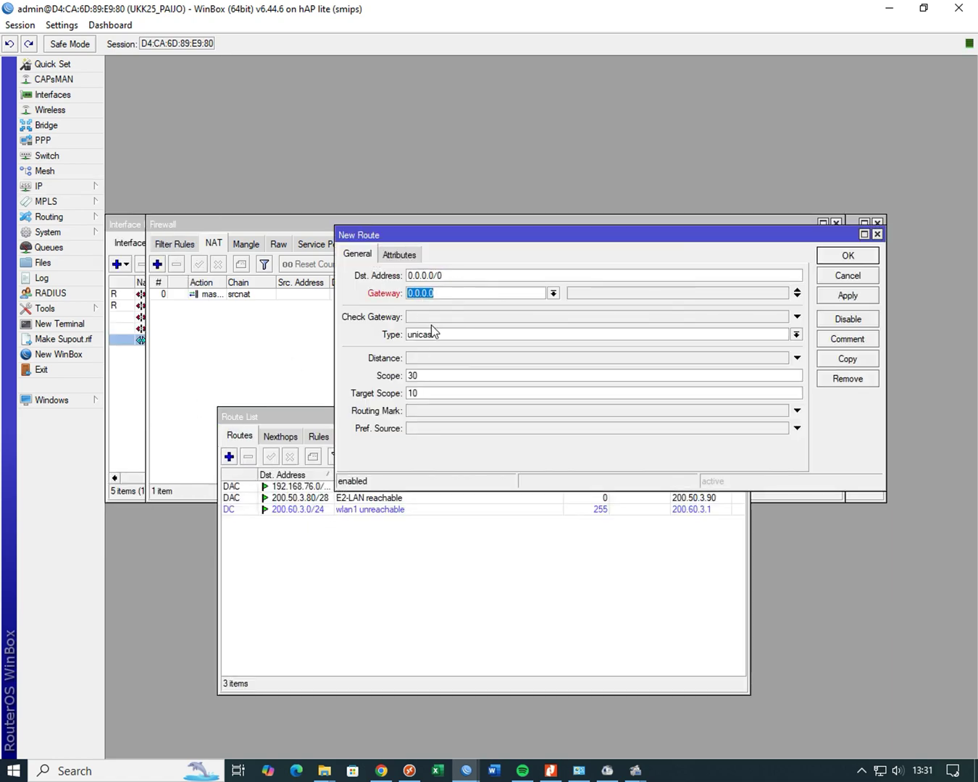
{"action": "type", "text": "192.168.76.200"}
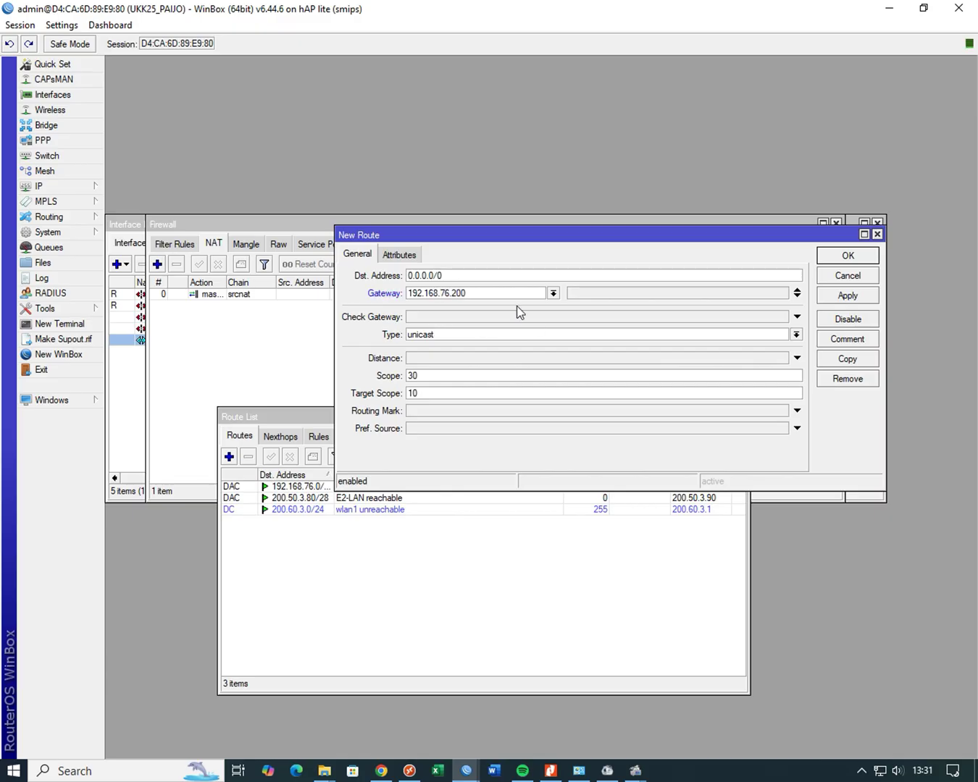
{"action": "left_click", "coordinate": [846, 296]}
{"action": "left_click", "coordinate": [845, 257]}
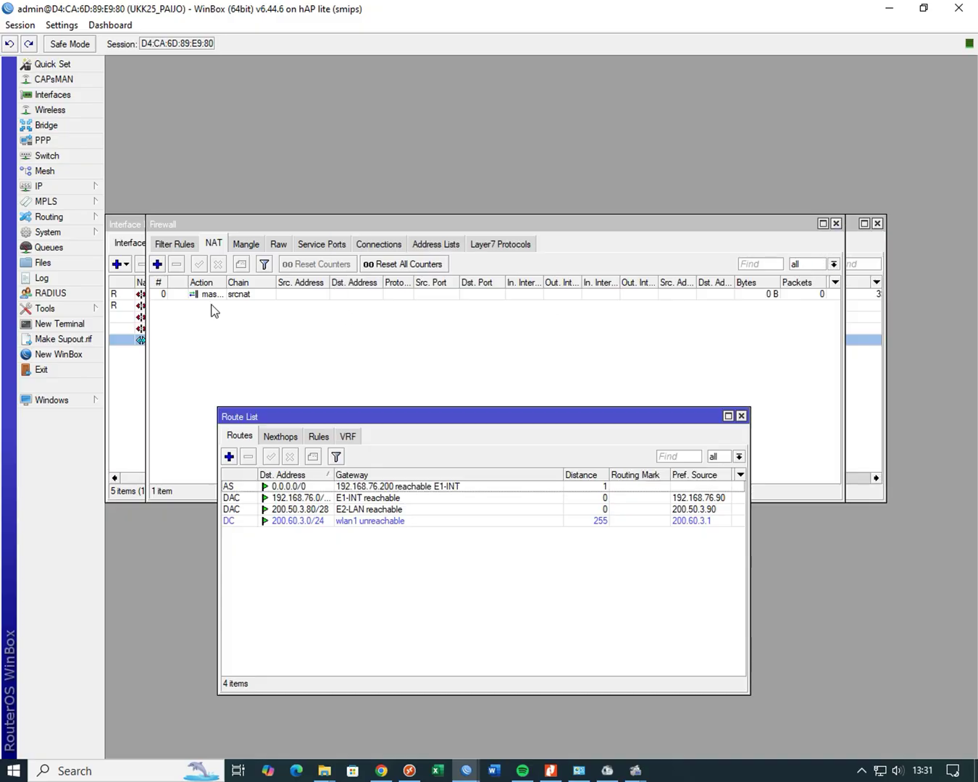
- Run ping google.com in a new terminal and stop it after two replies
{"action": "left_click", "coordinate": [85, 326]}
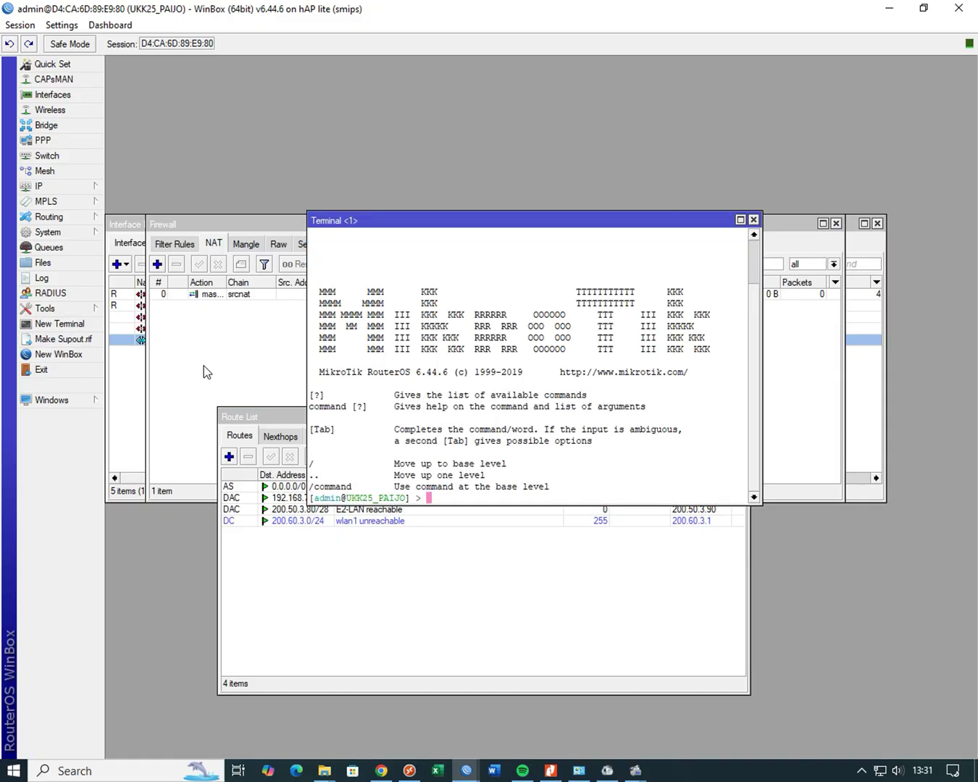
{"action": "type", "text": "ping google.com"}
{"action": "key", "text": "Return"}
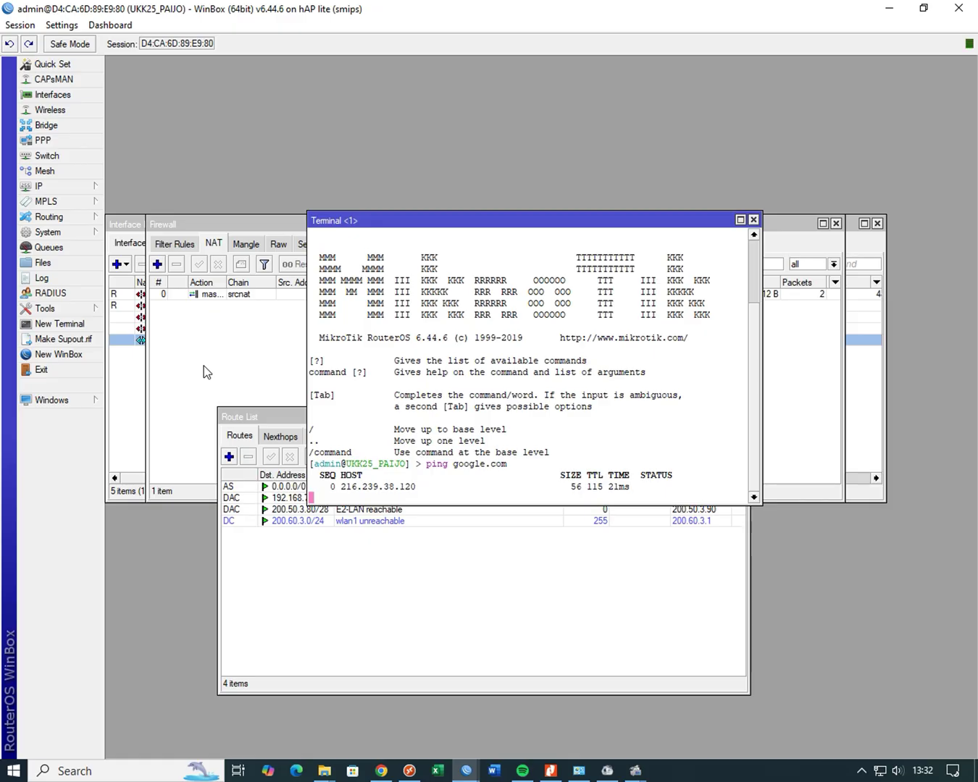
{"action": "key", "text": "ctrl+c"}
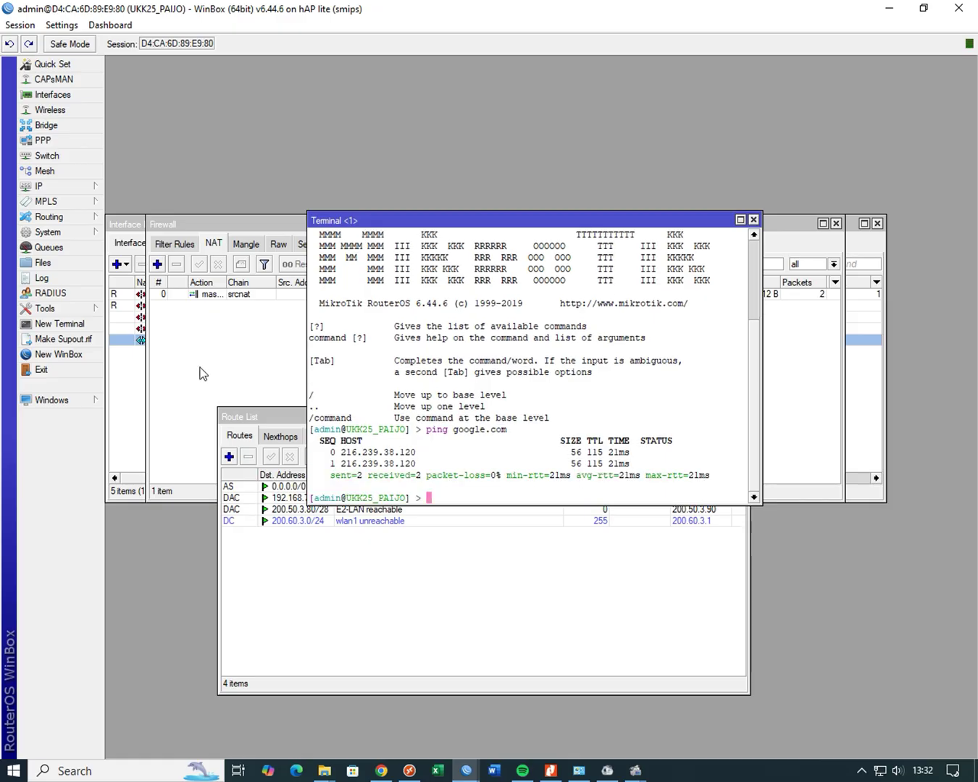
{"action": "left_click", "coordinate": [87, 187]}
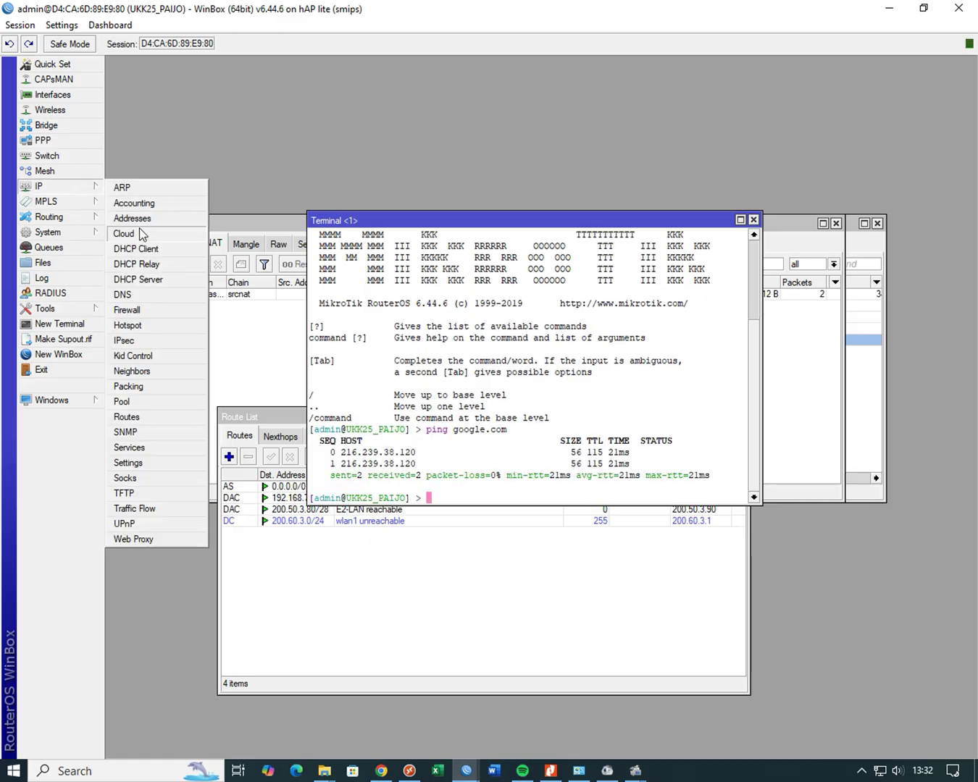
- Start Hotspot Setup on wlan1 with network 200.60.3.1/24 and edit the address pool range
{"action": "left_click", "coordinate": [160, 326]}
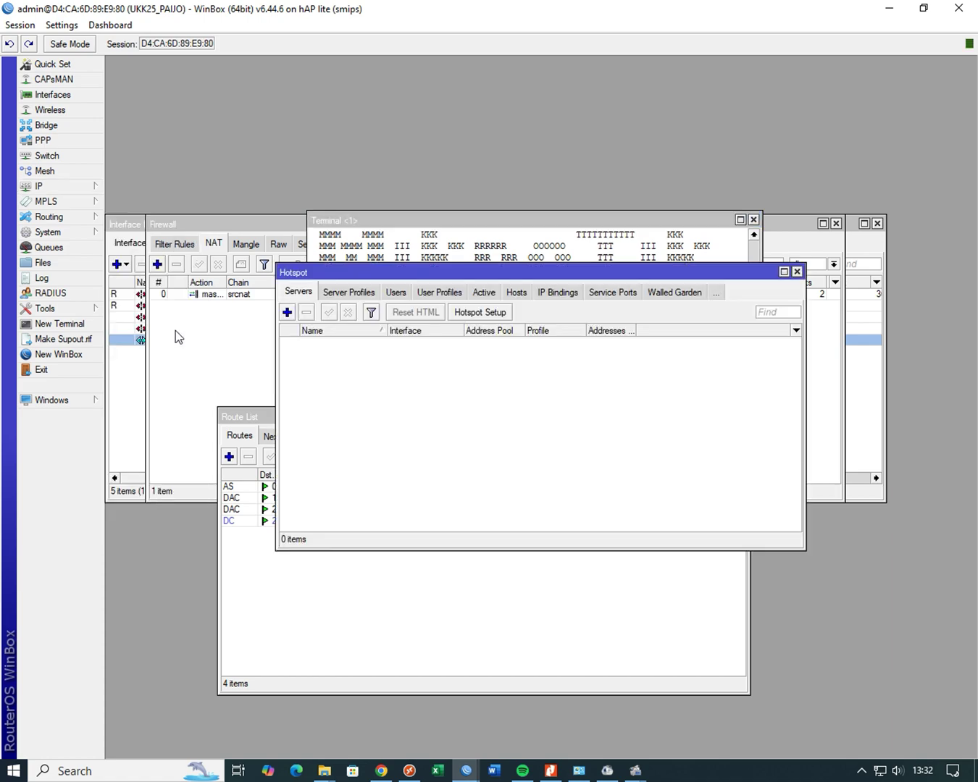
{"action": "left_click", "coordinate": [497, 315]}
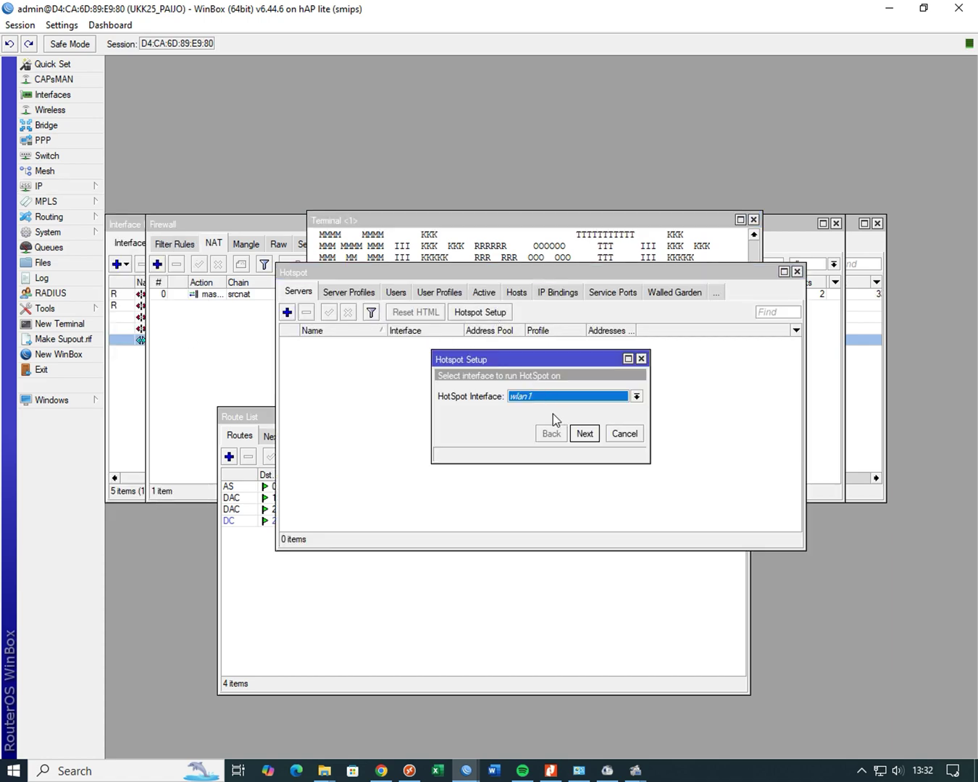
{"action": "left_click", "coordinate": [584, 435]}
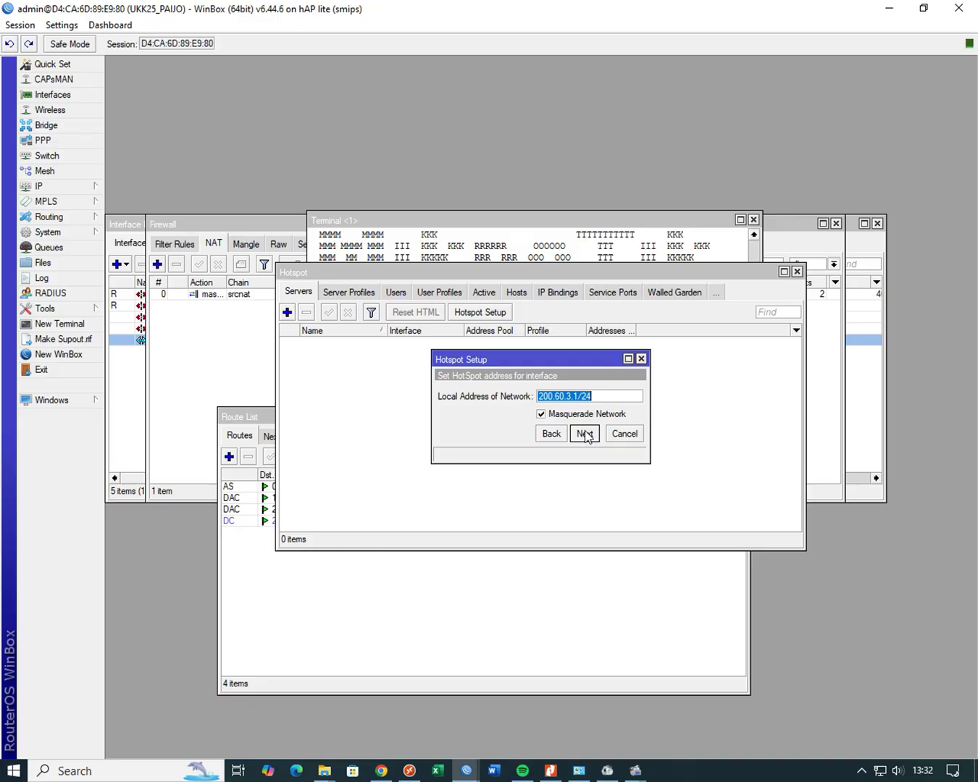
{"action": "left_click", "coordinate": [585, 435]}
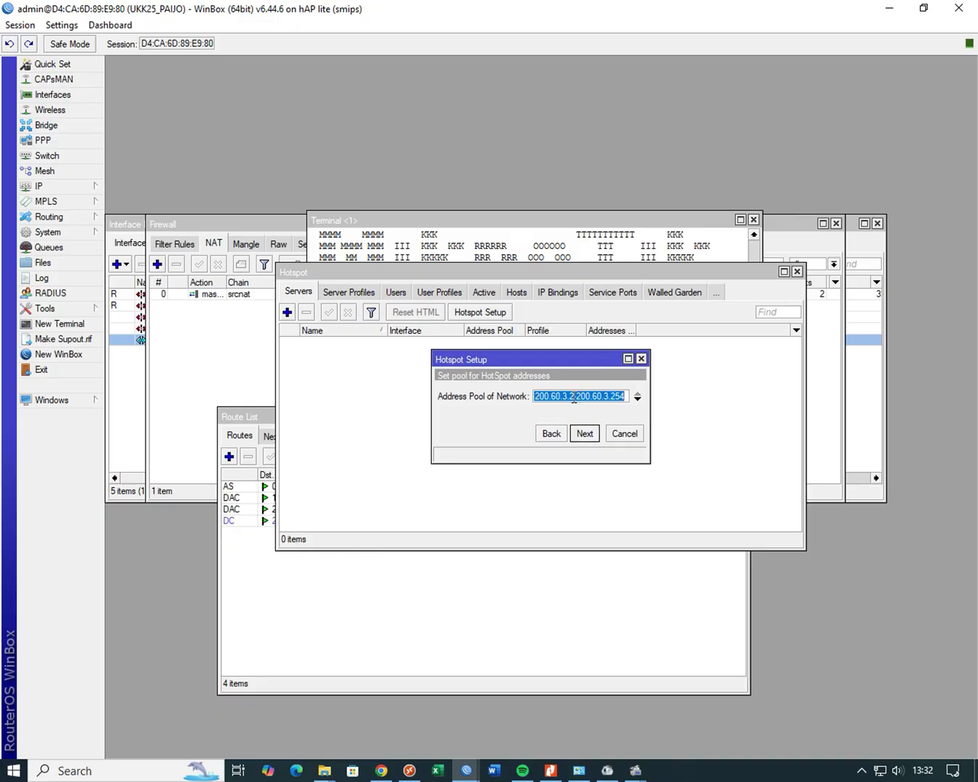
{"action": "left_click_drag", "start_coordinate": [575, 398], "coordinate": [568, 397]}
{"action": "key", "text": "shift+Right"}
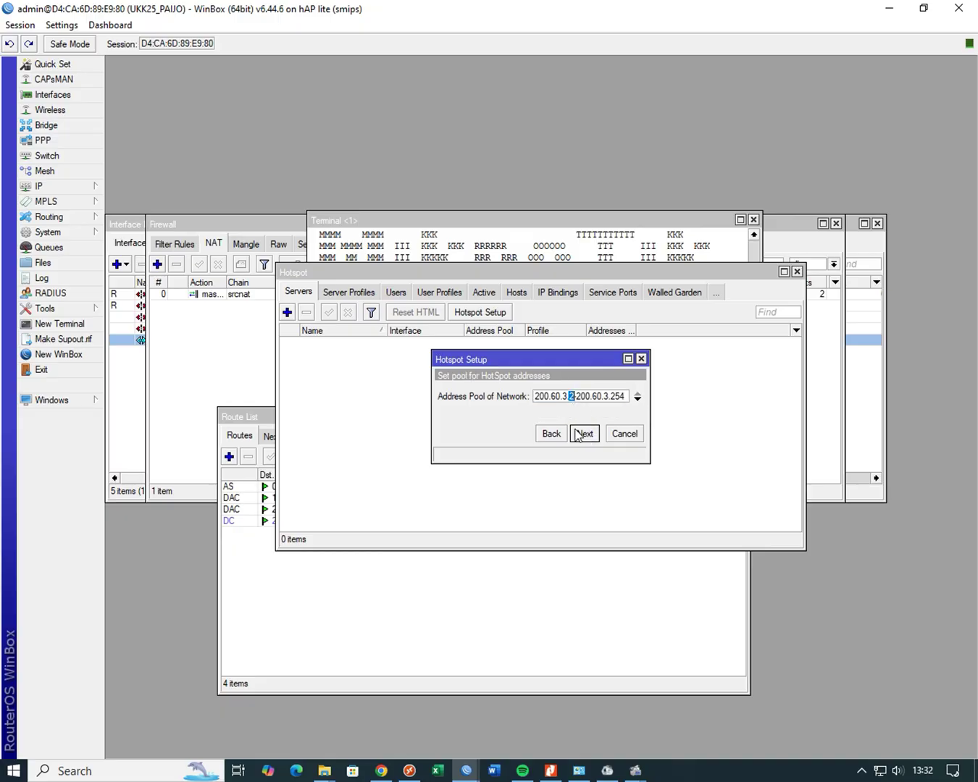
{"action": "type", "text": "10"}
{"action": "left_click_drag", "start_coordinate": [616, 396], "coordinate": [642, 400]}
{"action": "type", "text": "5"}
{"action": "left_click", "coordinate": [583, 433]}
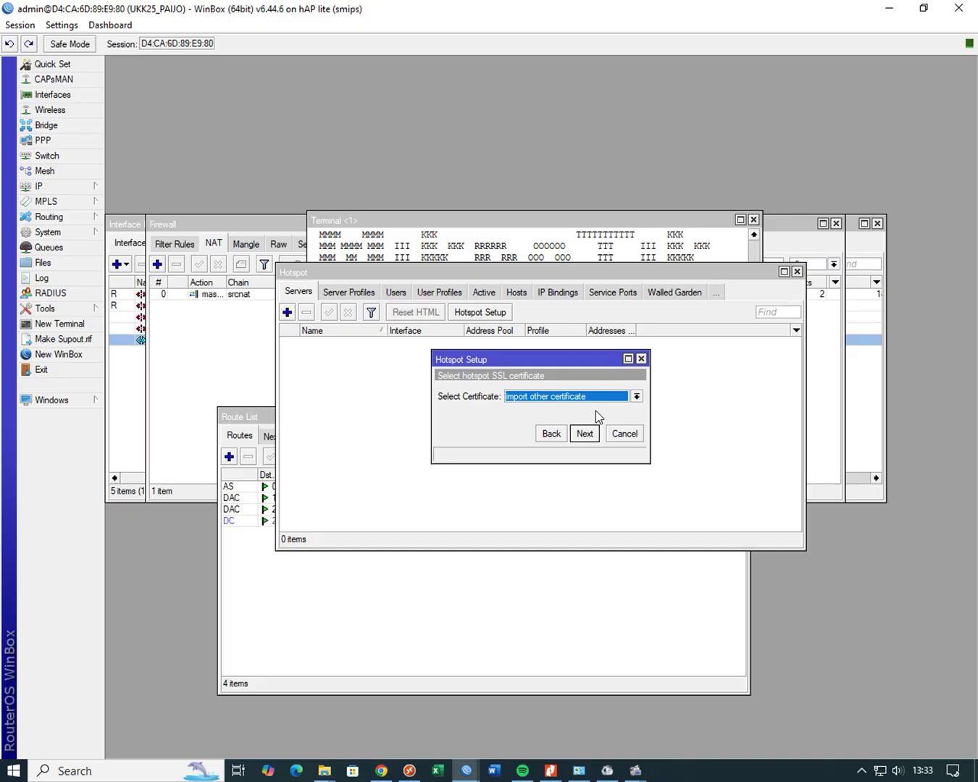
- Finish the hotspot with no certificate, DNS name portalsmk.sch.id and local user admin
{"action": "left_click", "coordinate": [591, 397]}
{"action": "left_click", "coordinate": [583, 427]}
{"action": "left_click", "coordinate": [583, 432]}
{"action": "left_click", "coordinate": [585, 433]}
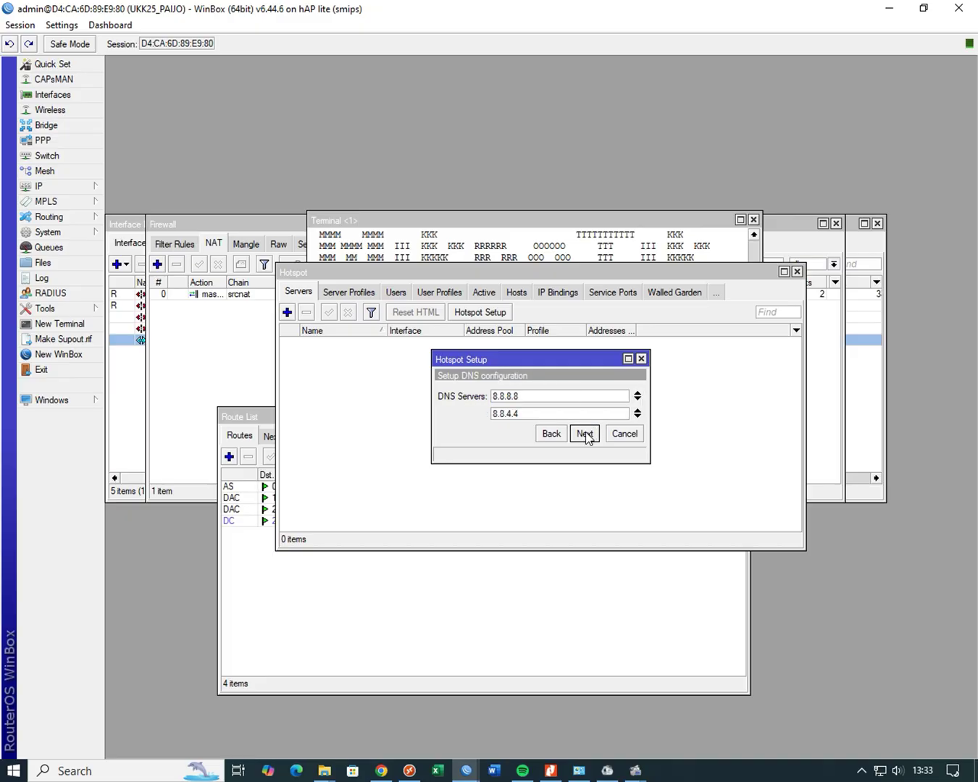
{"action": "left_click", "coordinate": [585, 432]}
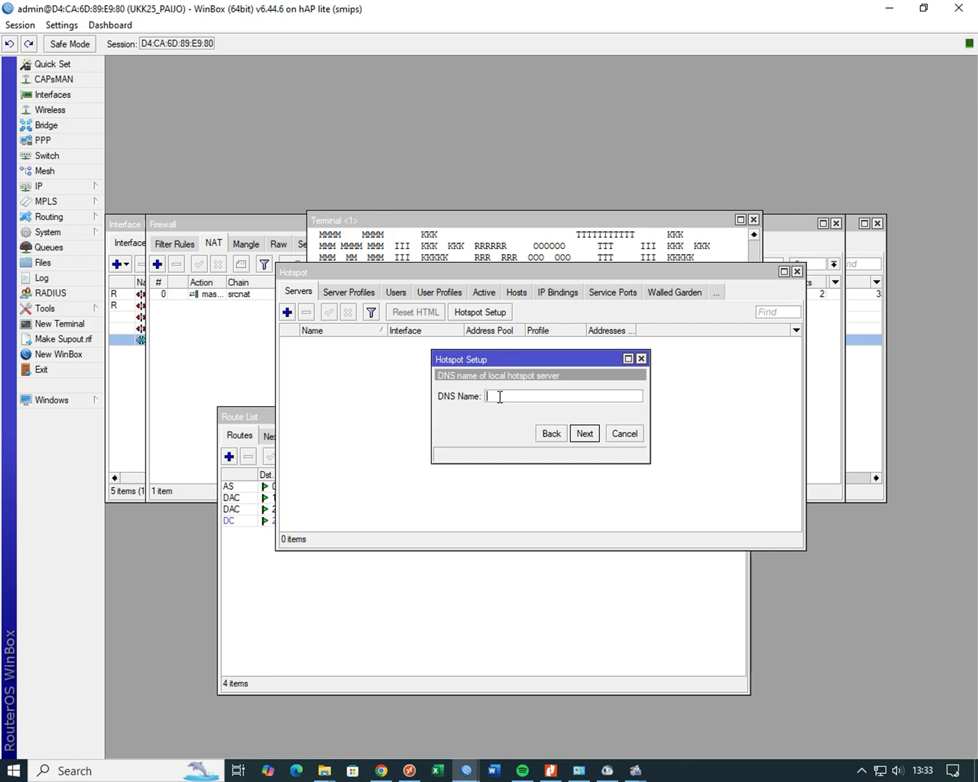
{"action": "type", "text": "portalsmk.sch.id"}
{"action": "left_click", "coordinate": [589, 435]}
{"action": "left_click", "coordinate": [591, 437]}
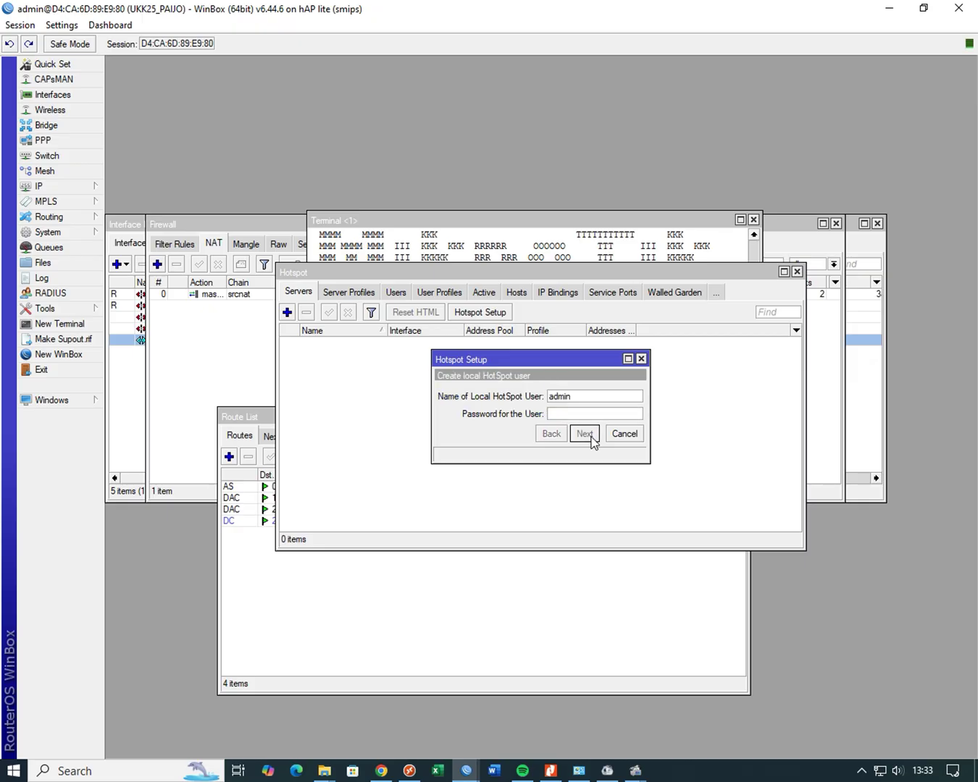
{"action": "left_click", "coordinate": [542, 402]}
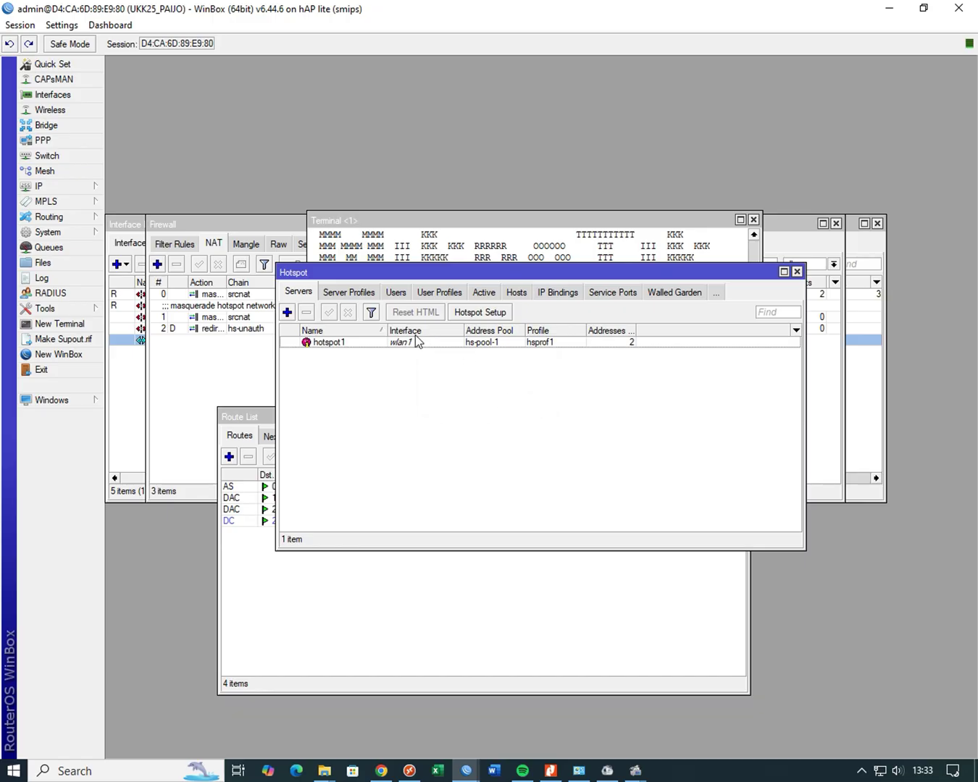
- Create hotspot user profile penguji with 2 shared users and rate limit 512k/512k
{"action": "left_click", "coordinate": [377, 293]}
{"action": "left_click", "coordinate": [396, 293]}
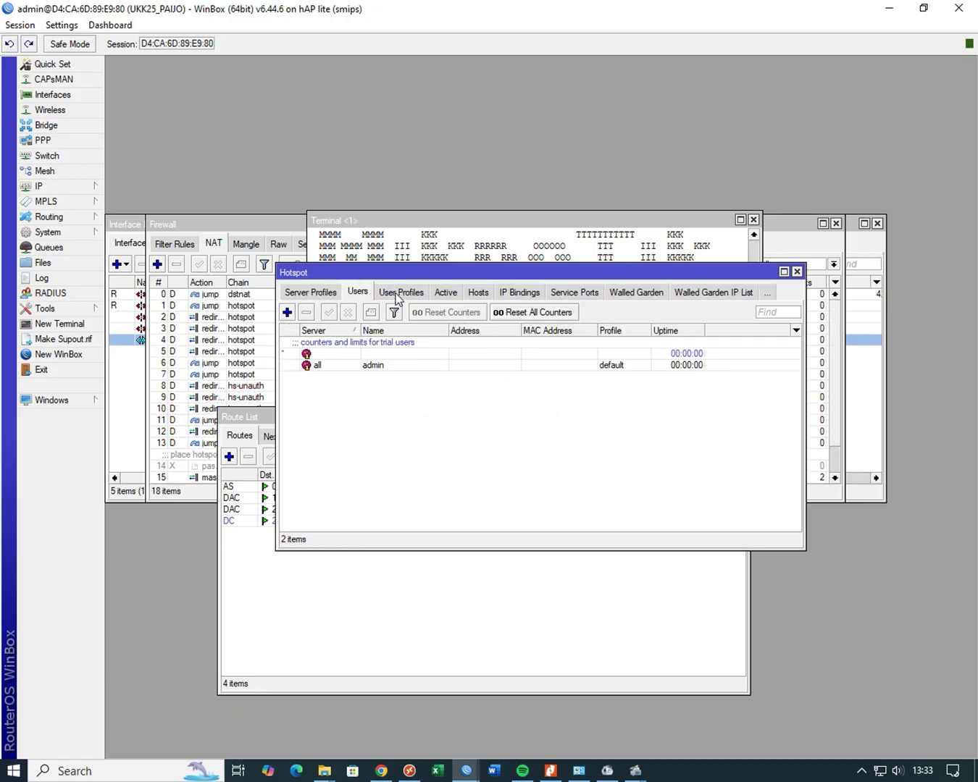
{"action": "left_click", "coordinate": [405, 296]}
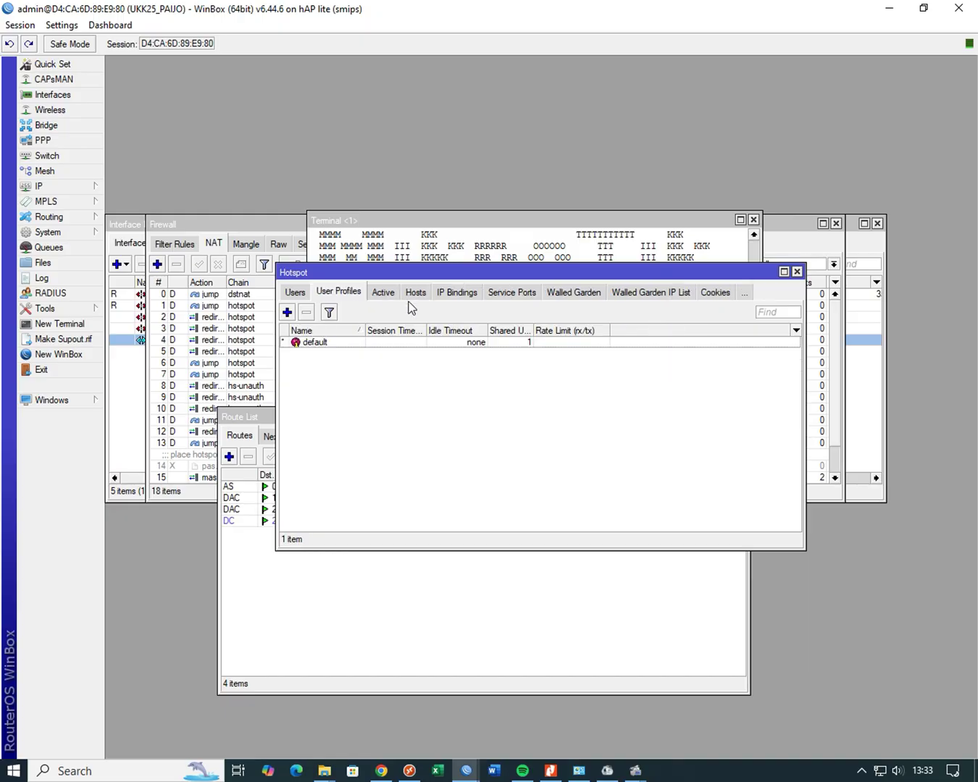
{"action": "left_click", "coordinate": [286, 313]}
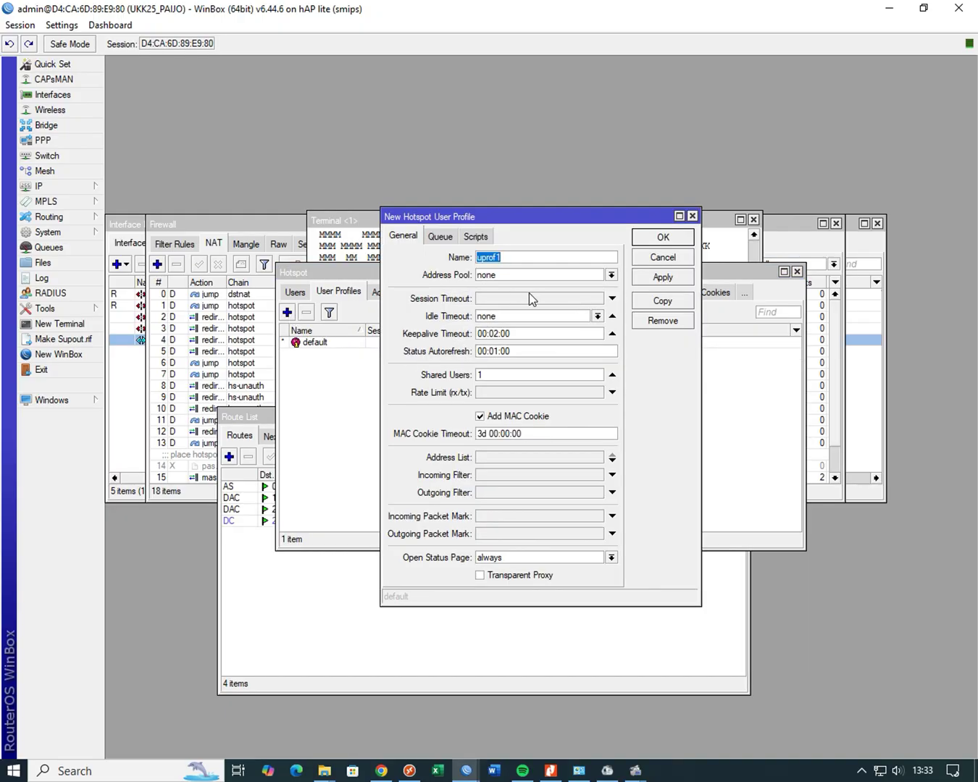
{"action": "type", "text": "penguji"}
{"action": "left_click_drag", "start_coordinate": [506, 374], "coordinate": [452, 376]}
{"action": "type", "text": "2"}
{"action": "left_click", "coordinate": [508, 394]}
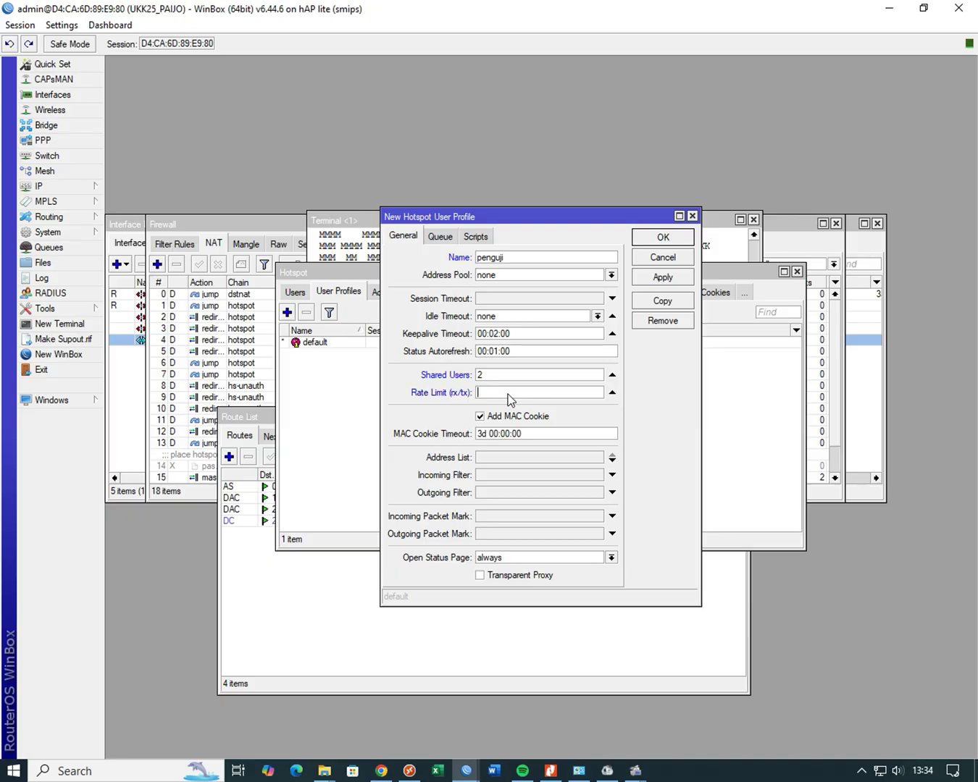
{"action": "type", "text": "512k/512k"}
{"action": "left_click", "coordinate": [663, 244]}
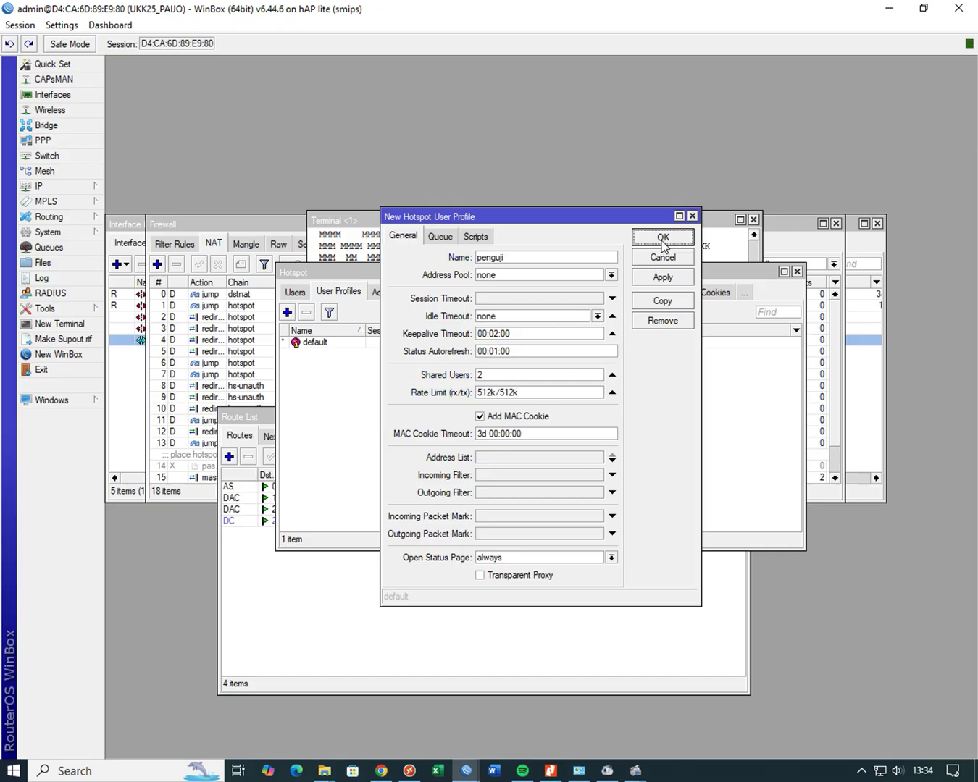
- Create hotspot user profile siswa with 2 shared users and rate limit 256k/256k
{"action": "left_click", "coordinate": [287, 313]}
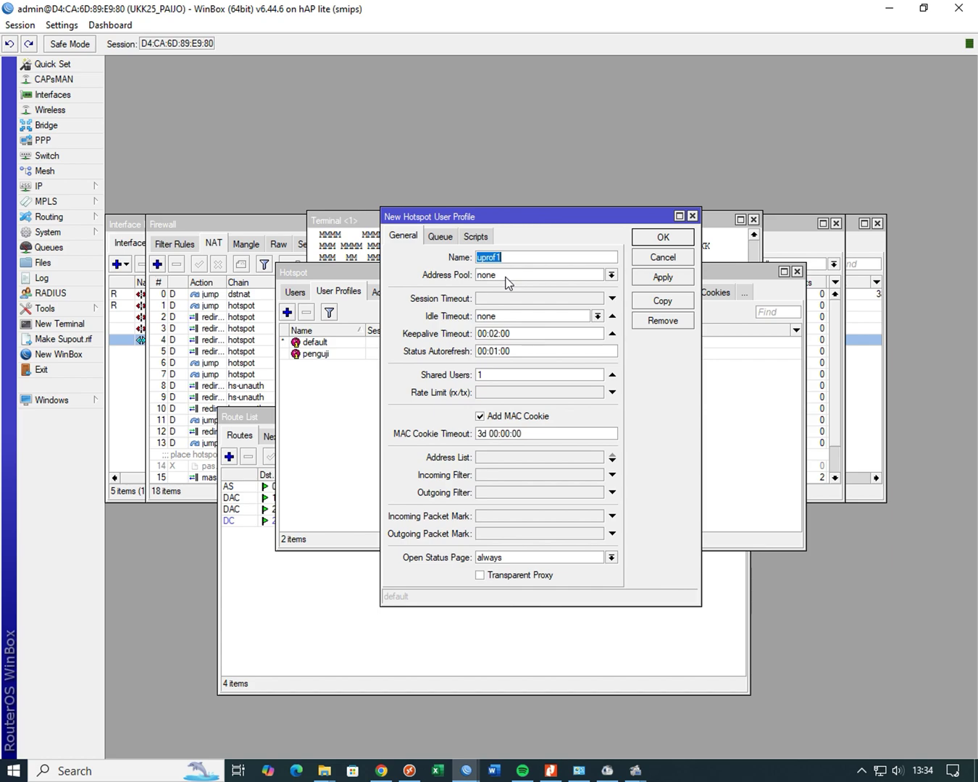
{"action": "type", "text": "siswa"}
{"action": "left_click_drag", "start_coordinate": [498, 376], "coordinate": [440, 376]}
{"action": "type", "text": "2"}
{"action": "left_click", "coordinate": [492, 394]}
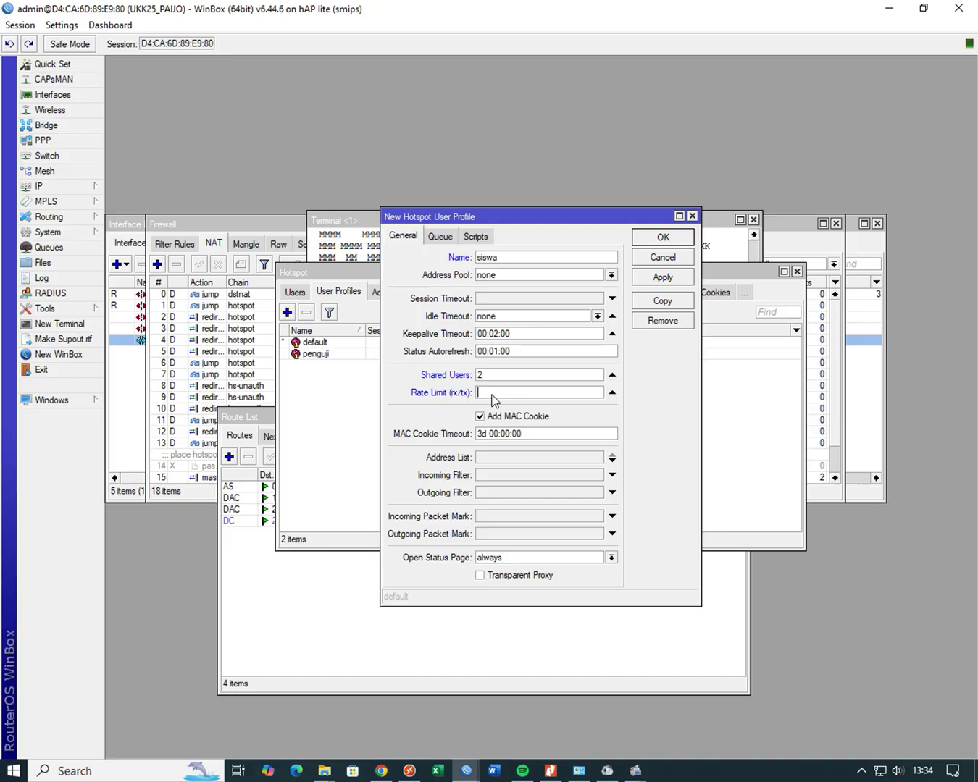
{"action": "type", "text": "256k/256k"}
{"action": "left_click", "coordinate": [661, 278]}
{"action": "left_click", "coordinate": [666, 255]}
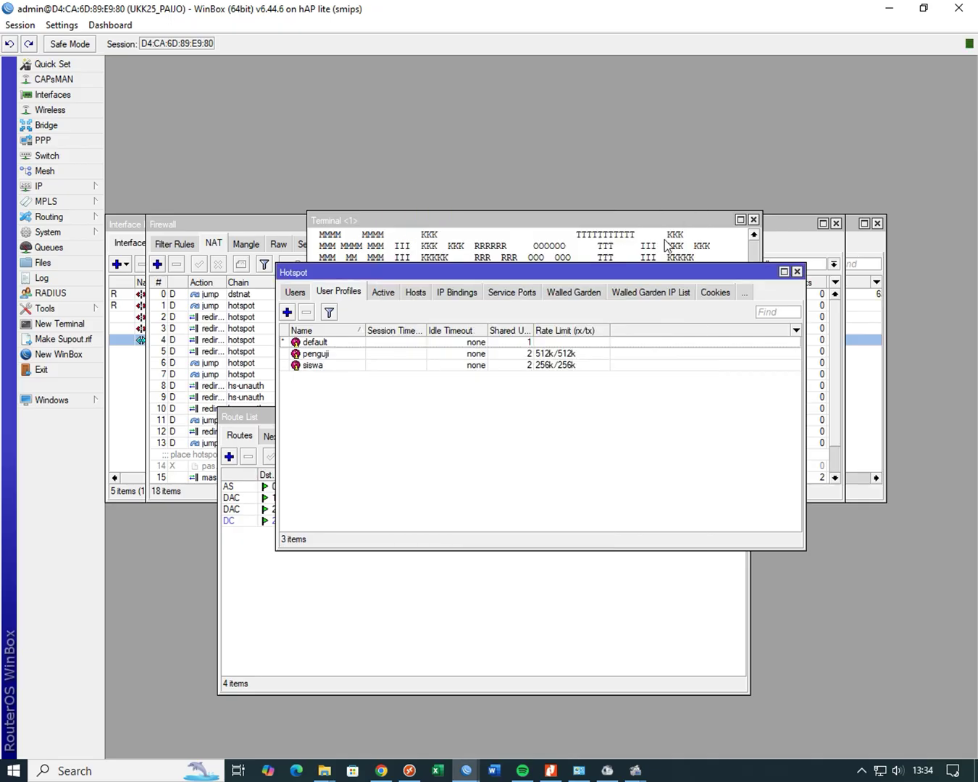
- Add hotspot user siswa with a password and the siswa profile
{"action": "left_click", "coordinate": [296, 293]}
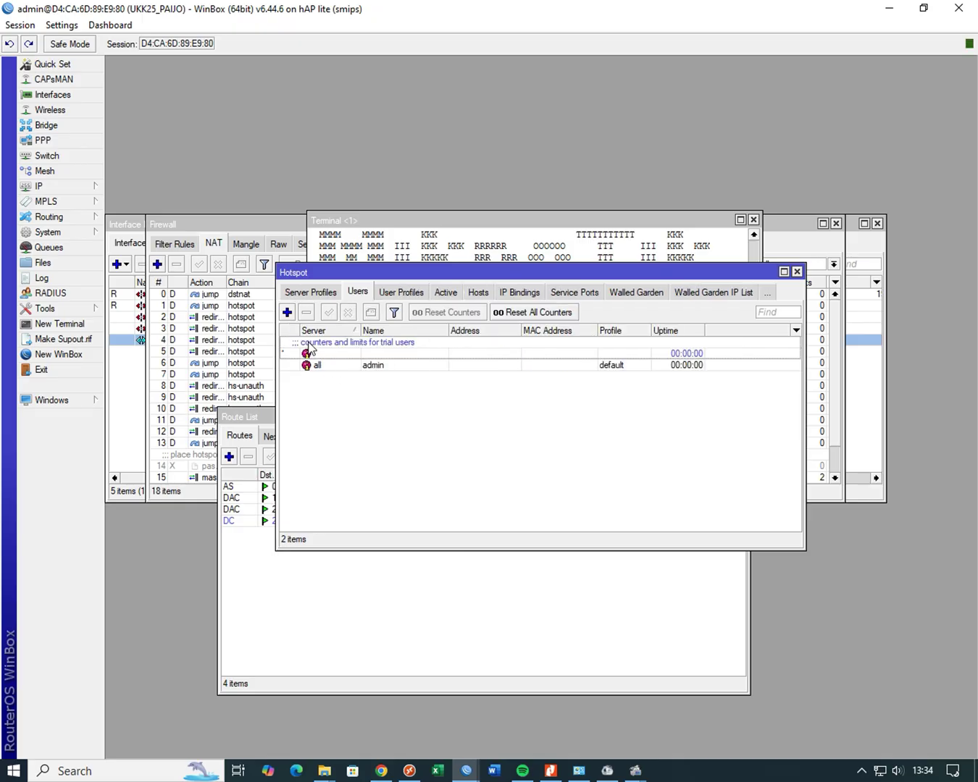
{"action": "left_click", "coordinate": [288, 313]}
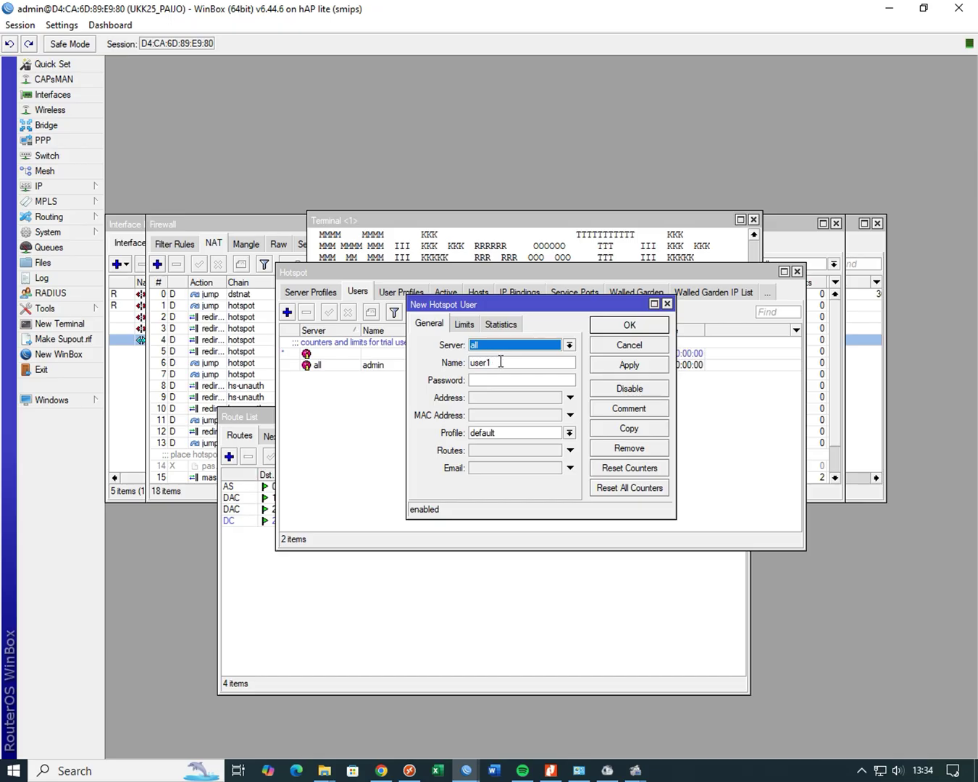
{"action": "key", "text": "Tab"}
{"action": "type", "text": "siswa"}
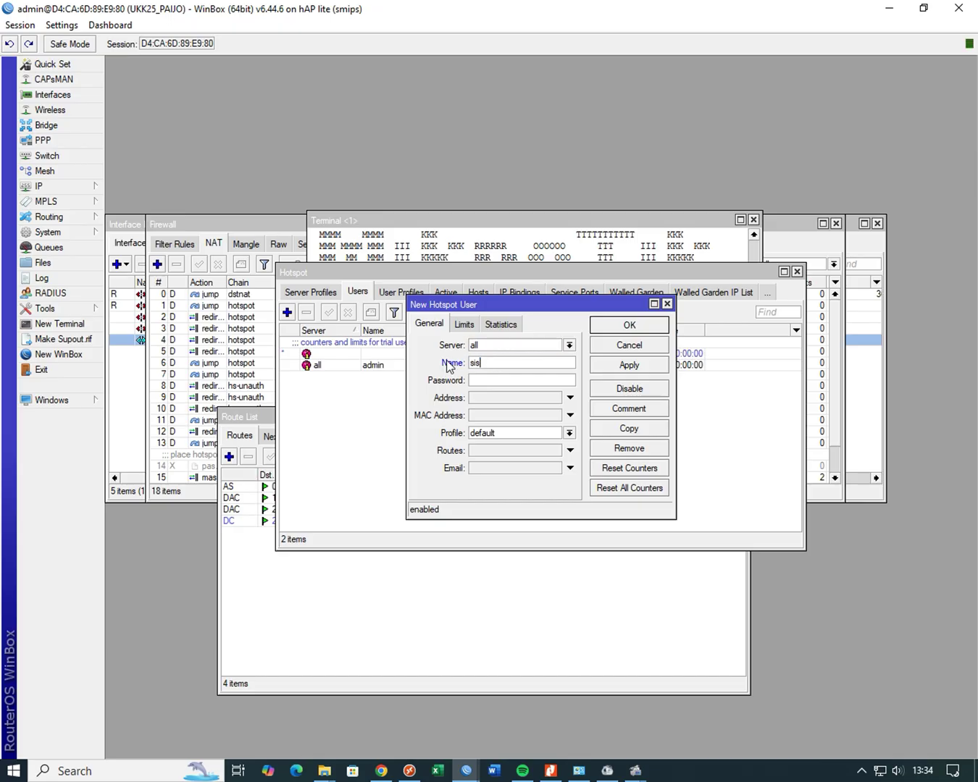
{"action": "left_click", "coordinate": [571, 433]}
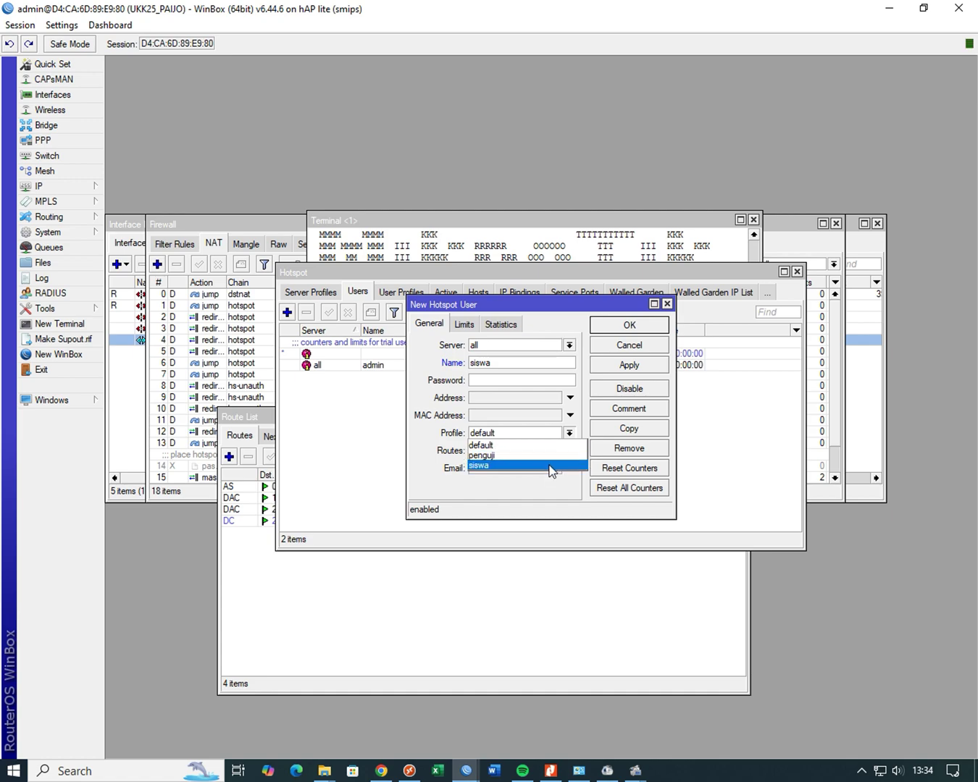
{"action": "left_click", "coordinate": [552, 465]}
{"action": "left_click", "coordinate": [533, 381]}
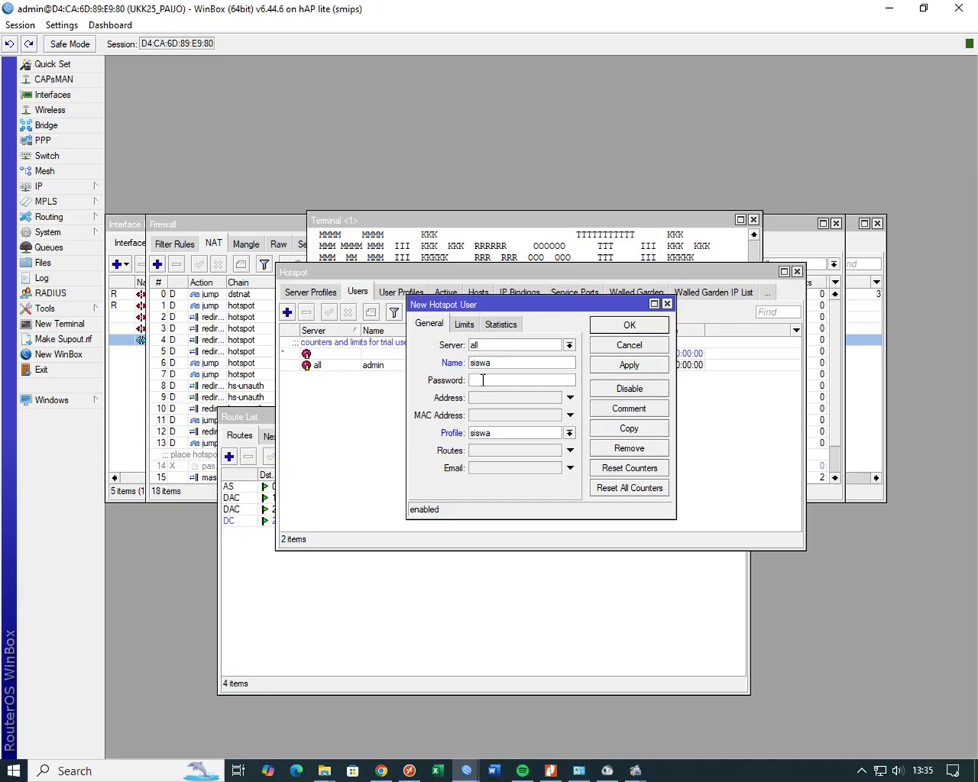
{"action": "type", "text": "****"}
{"action": "key", "text": "ctrl+a"}
{"action": "type", "text": "*****"}
{"action": "left_click", "coordinate": [614, 366]}
{"action": "left_click", "coordinate": [617, 326]}
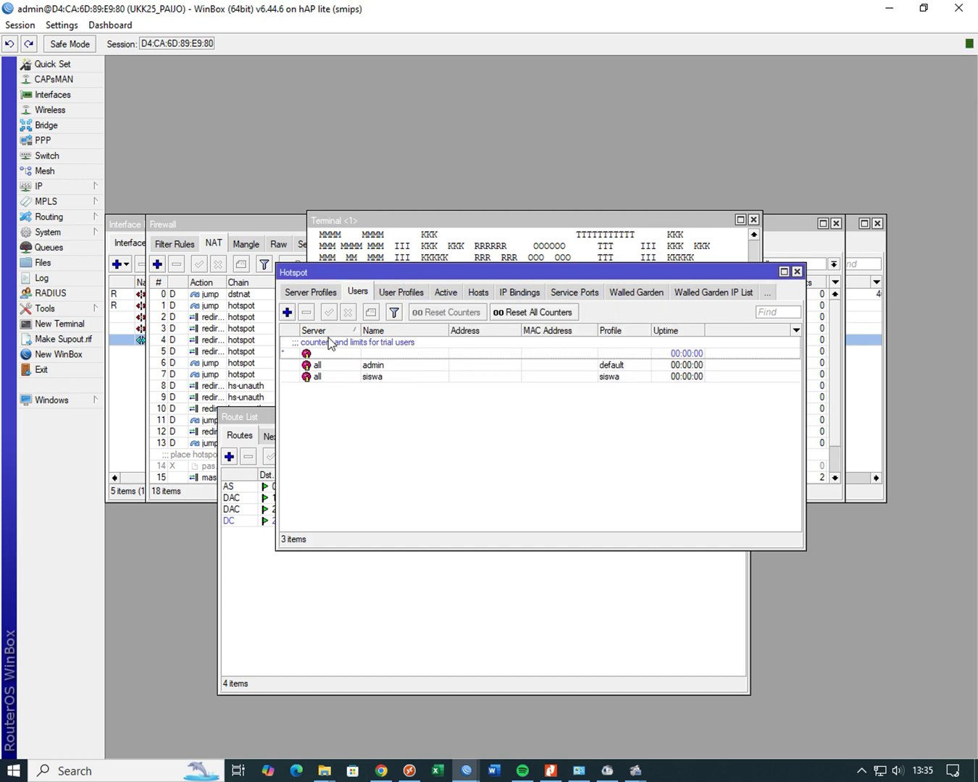
- Add hotspot user penguji with a password and the penguji profile
{"action": "left_click", "coordinate": [287, 313]}
{"action": "double_click", "coordinate": [503, 362]}
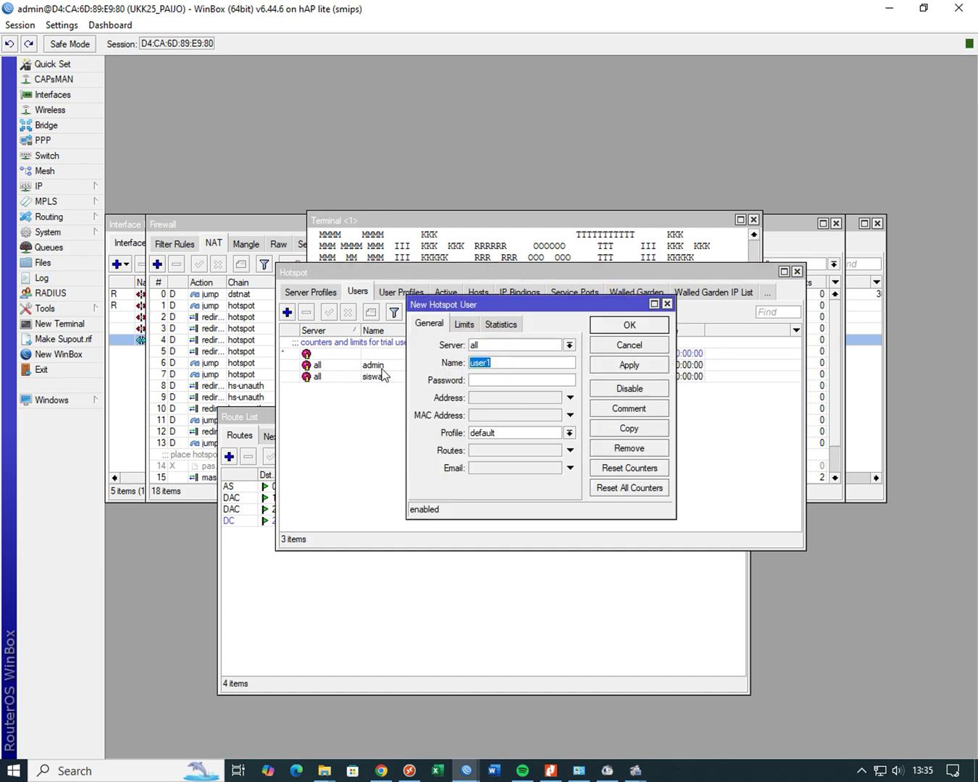
{"action": "type", "text": "penguji"}
{"action": "left_click", "coordinate": [478, 381]}
{"action": "type", "text": "penguji"}
{"action": "left_click", "coordinate": [569, 434]}
{"action": "left_click", "coordinate": [557, 454]}
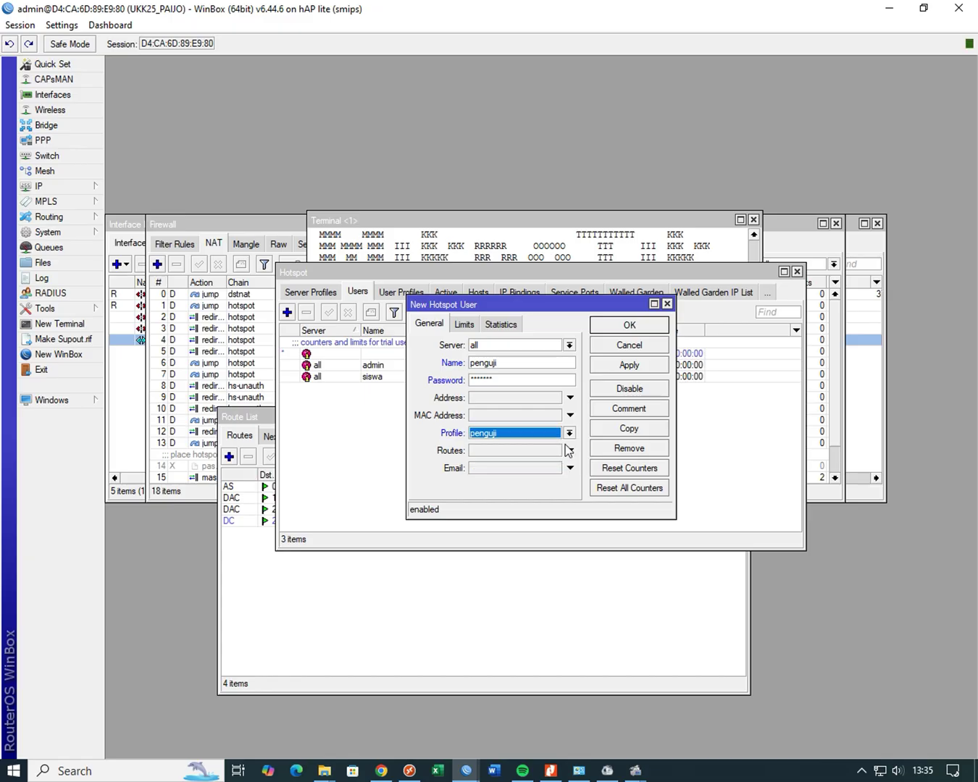
{"action": "left_click", "coordinate": [633, 366]}
{"action": "left_click", "coordinate": [633, 328]}
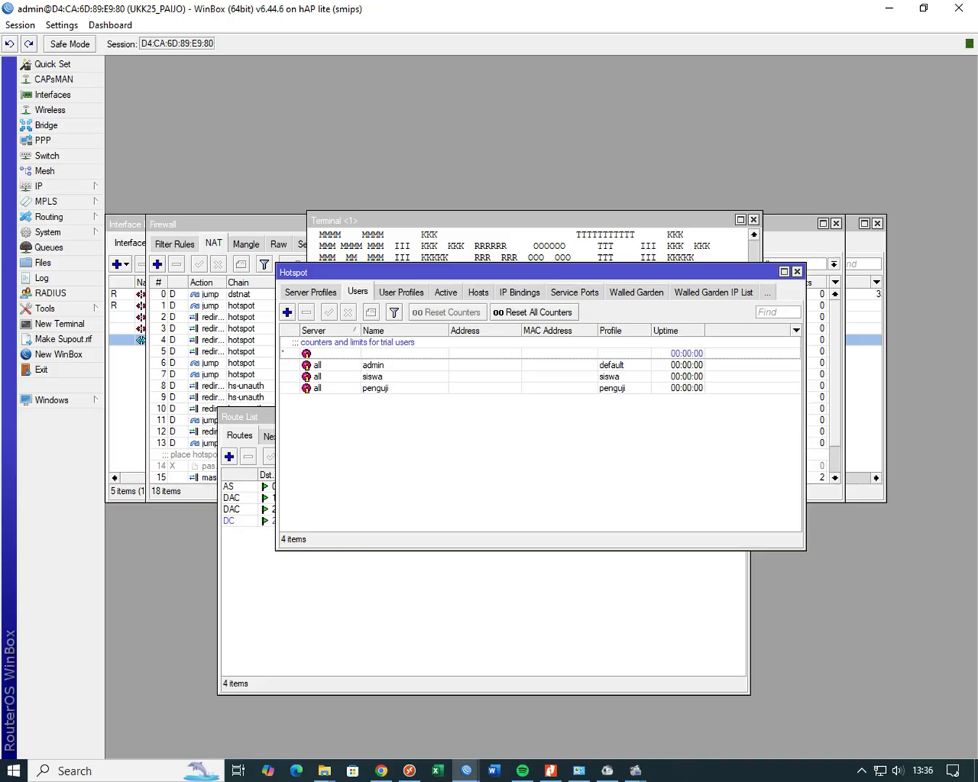
- Turn off Cookie login in server profile hsprof1, leaving HTTP CHAP as the only login method
{"action": "left_click", "coordinate": [310, 292]}
{"action": "double_click", "coordinate": [323, 354]}
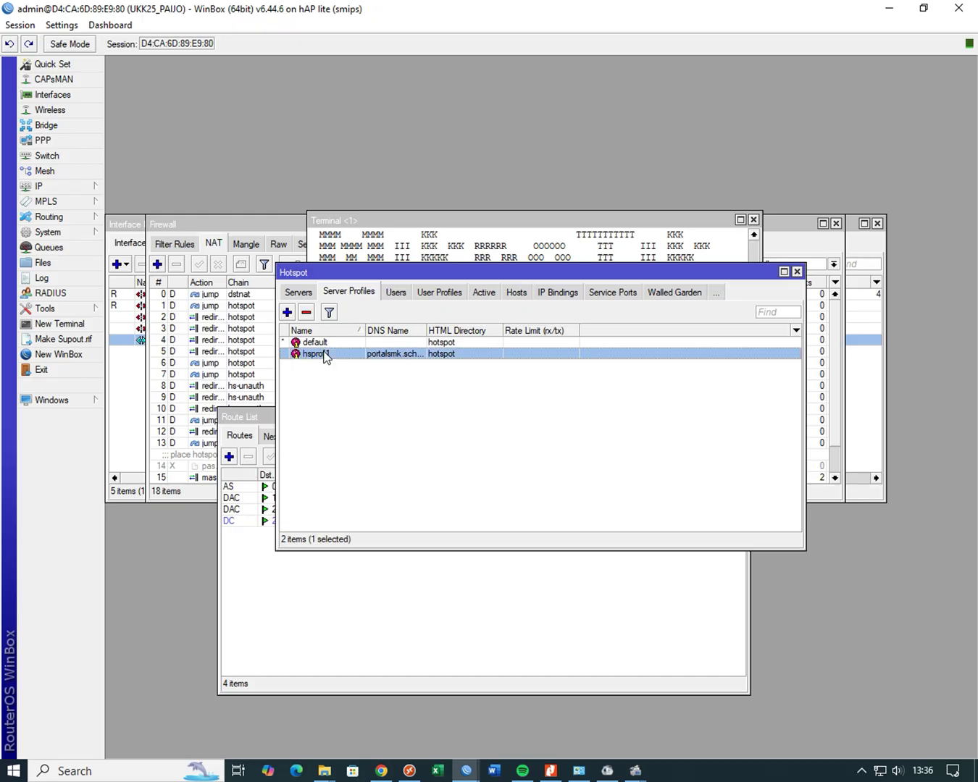
{"action": "left_click", "coordinate": [441, 279]}
{"action": "left_click", "coordinate": [492, 301]}
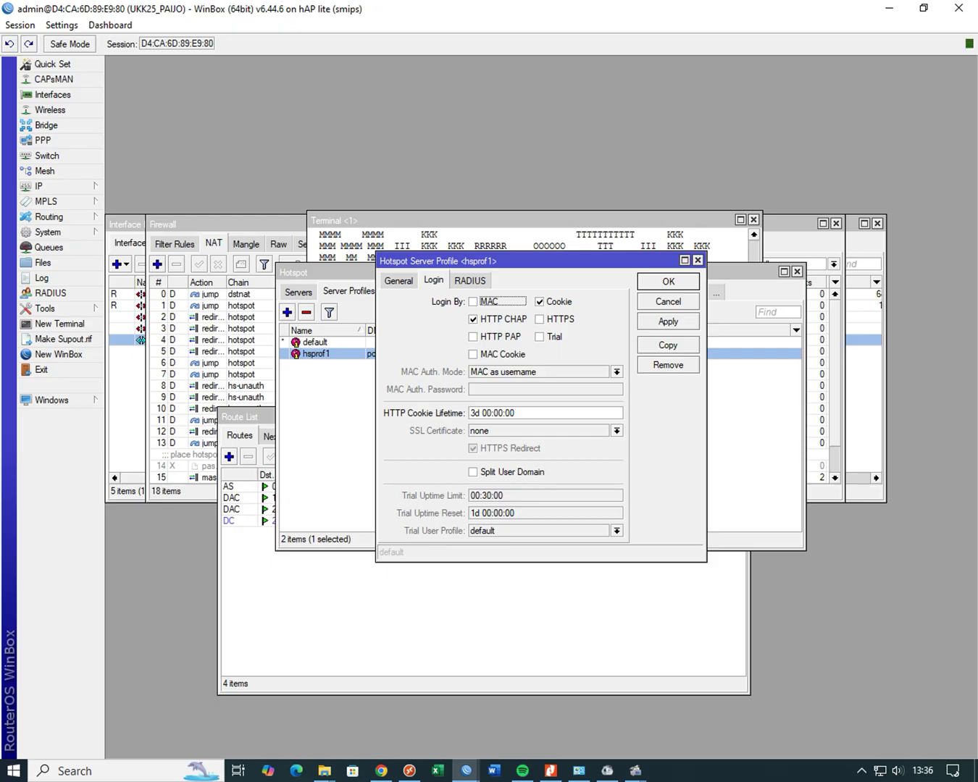
{"action": "left_click", "coordinate": [547, 304]}
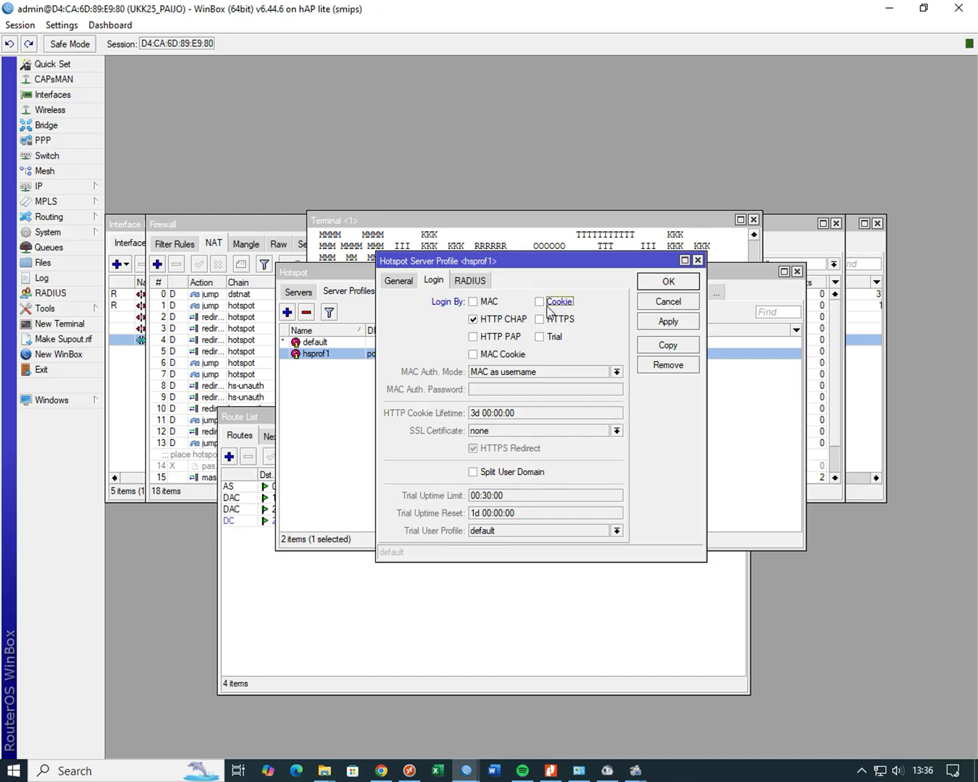
{"action": "left_click", "coordinate": [664, 323]}
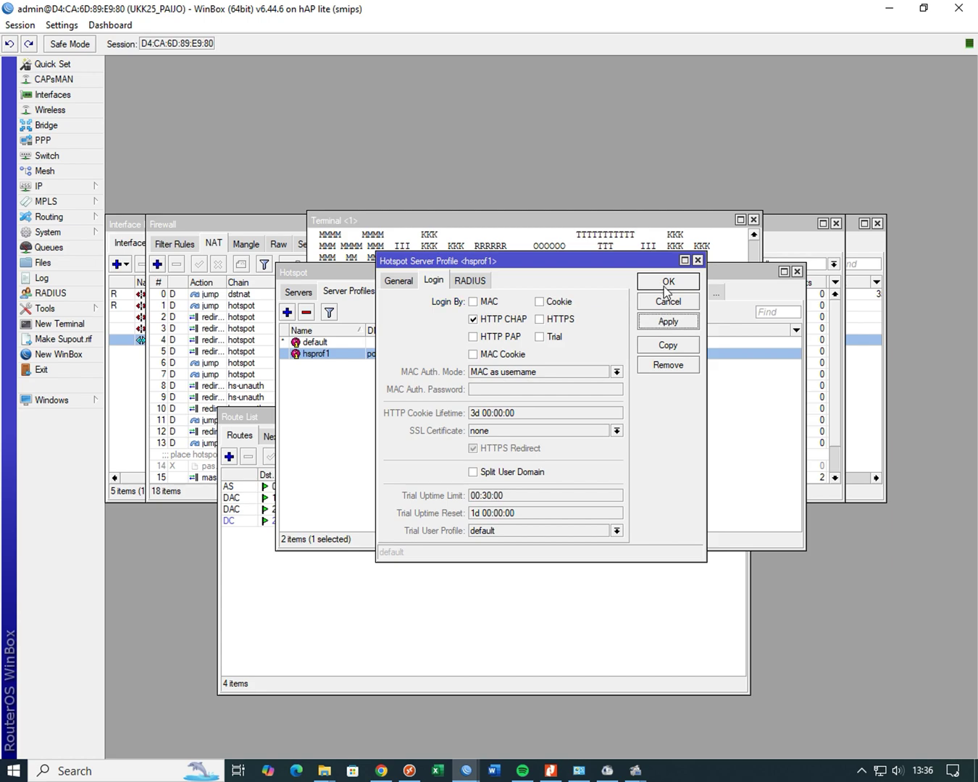
{"action": "left_click", "coordinate": [665, 282]}
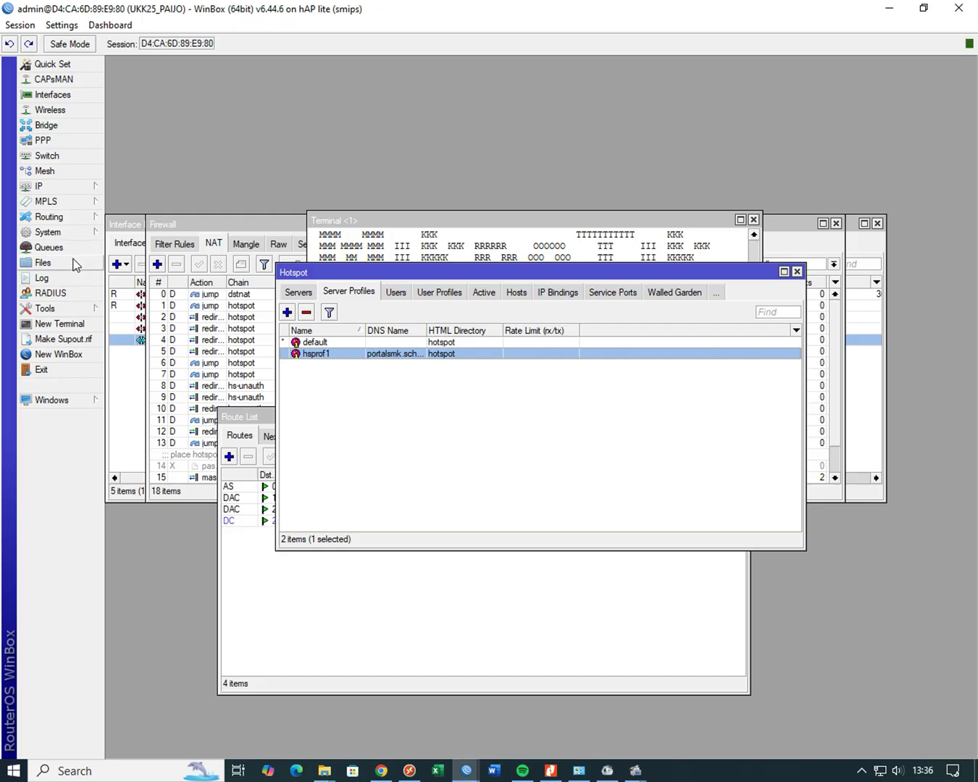
- Drag hotspot/login.html from WinBox's File List onto the desktop, then minimize WinBox
{"action": "left_click", "coordinate": [76, 262]}
{"action": "scroll", "coordinate": [417, 412], "scroll_direction": "down", "scroll_amount": 3}
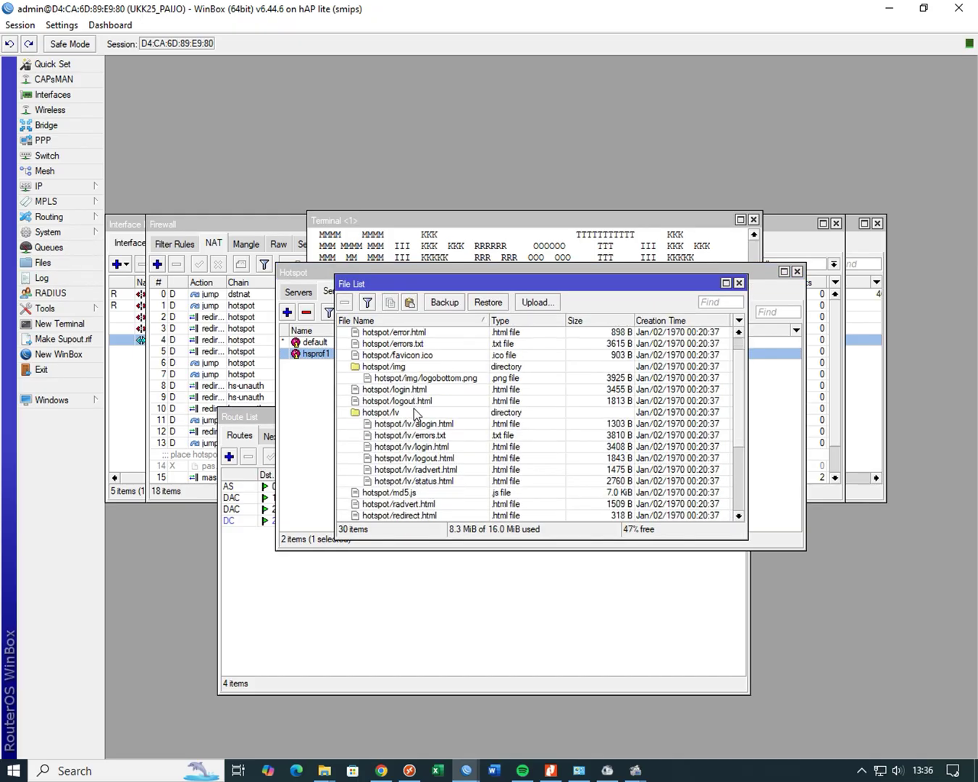
{"action": "left_click", "coordinate": [922, 8]}
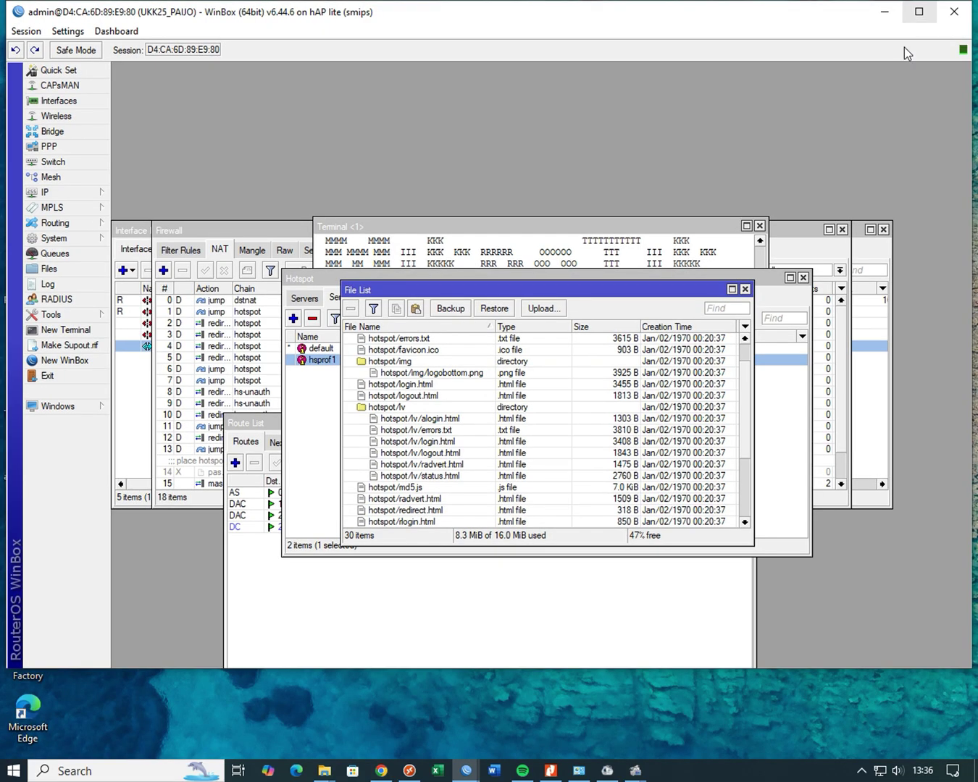
{"action": "left_click_drag", "start_coordinate": [737, 20], "coordinate": [764, 168]}
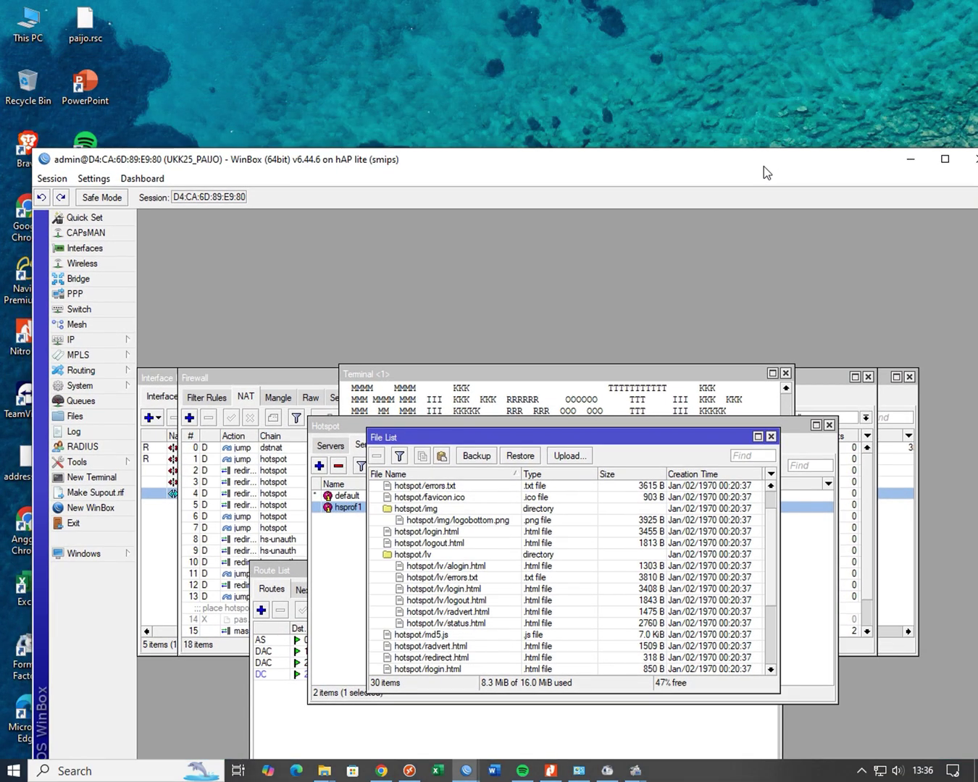
{"action": "scroll", "coordinate": [437, 561], "scroll_direction": "up", "scroll_amount": 3}
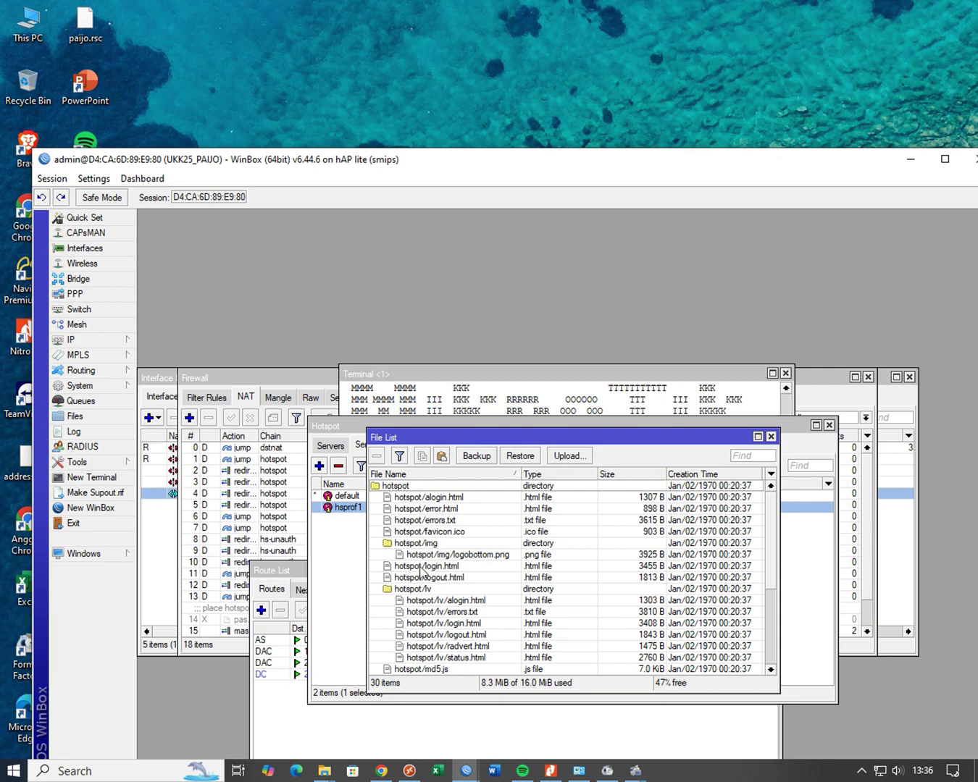
{"action": "left_click_drag", "start_coordinate": [422, 569], "coordinate": [330, 81]}
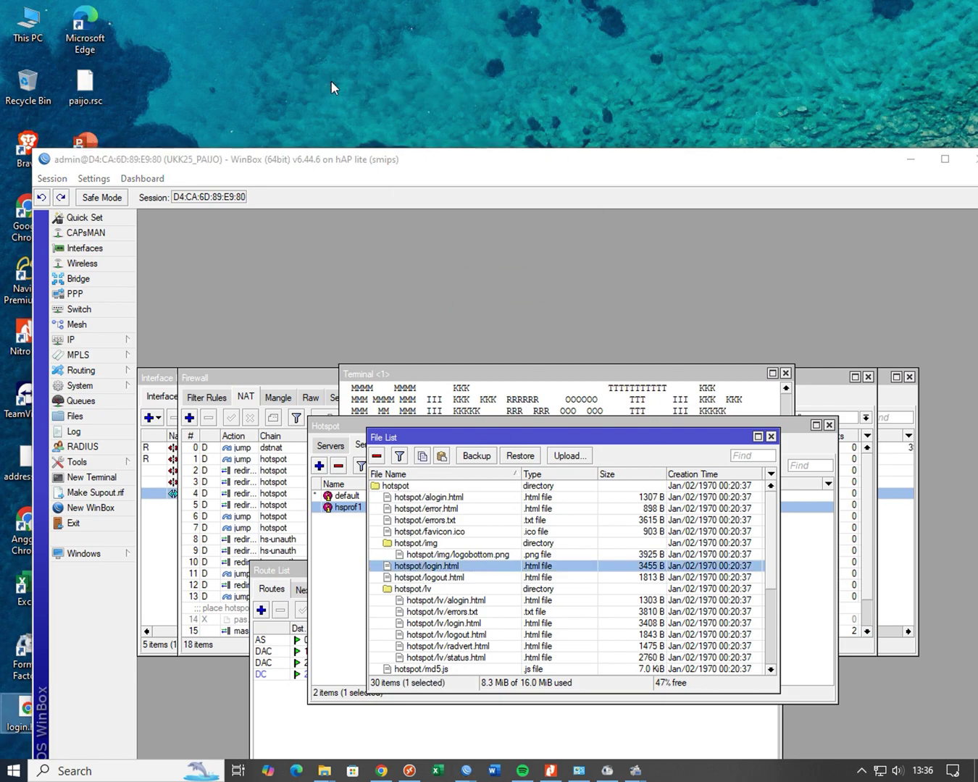
{"action": "left_click", "coordinate": [913, 162]}
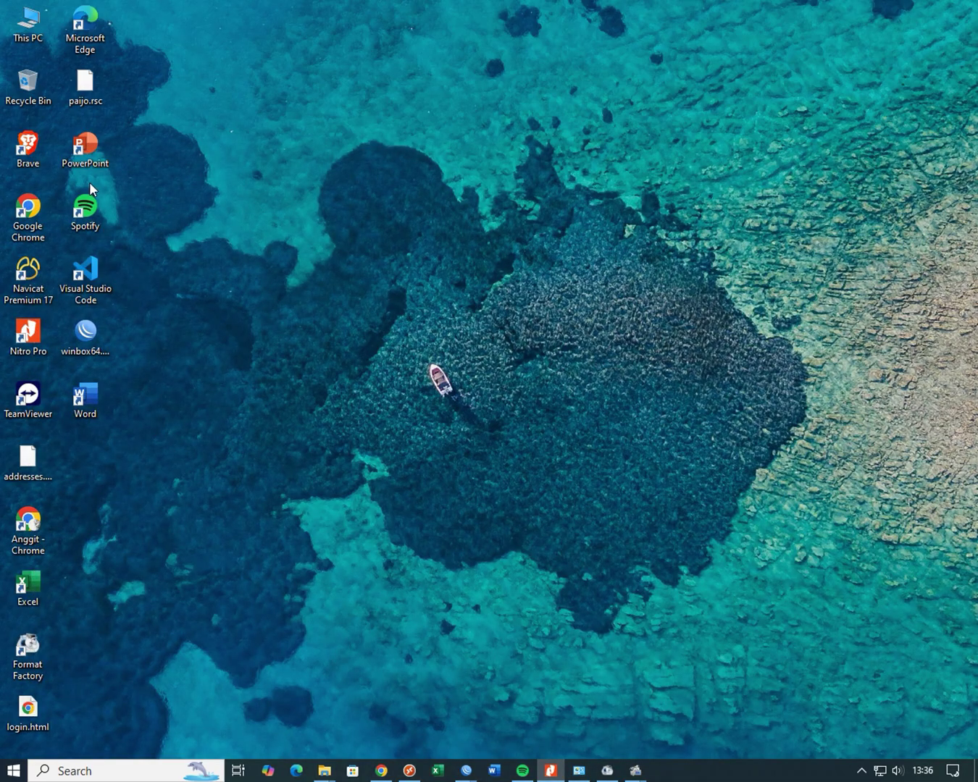
- Open the desktop login.html in Notepad++ and select the 'Please log on' notice on line 59
{"action": "right_click", "coordinate": [28, 707]}
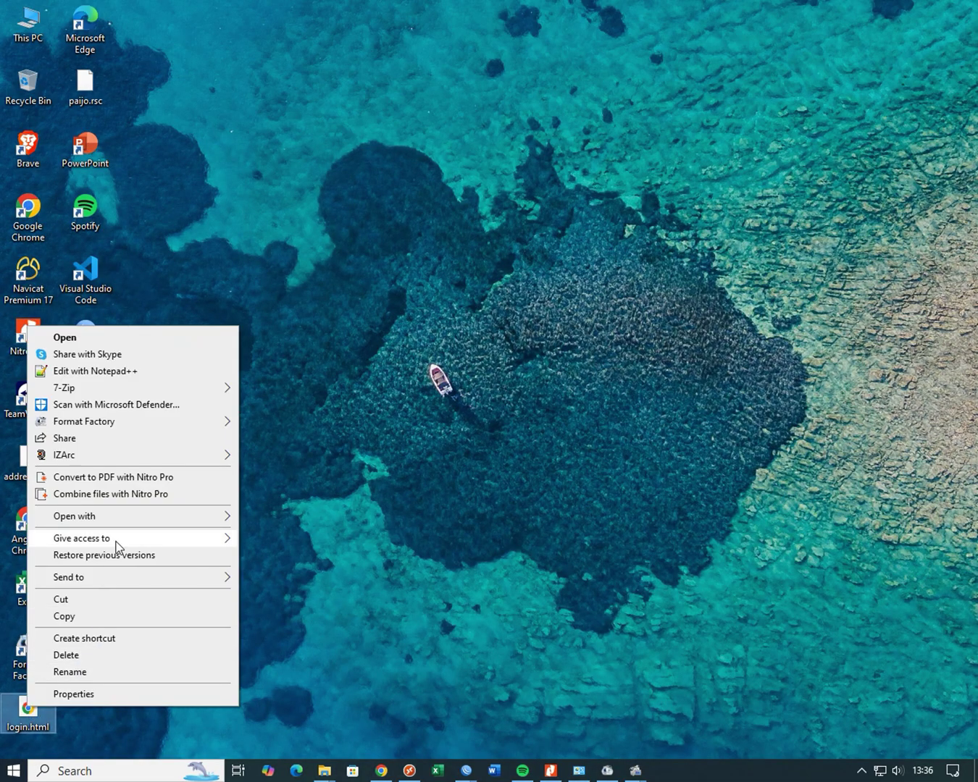
{"action": "left_click", "coordinate": [149, 375]}
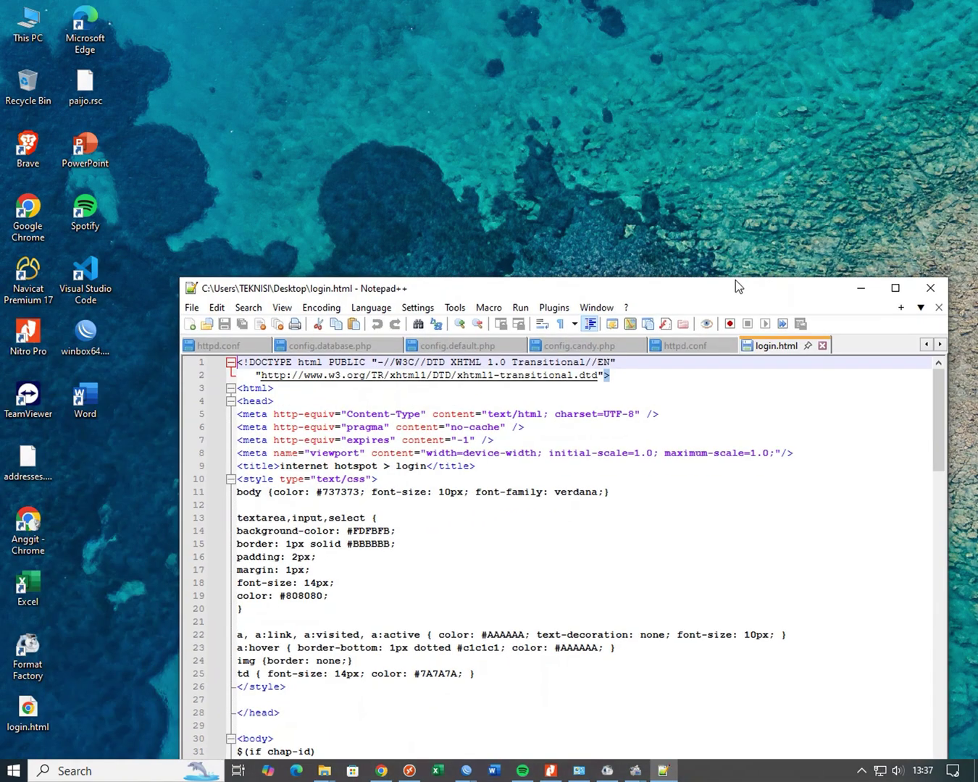
{"action": "left_click_drag", "start_coordinate": [738, 287], "coordinate": [731, 183]}
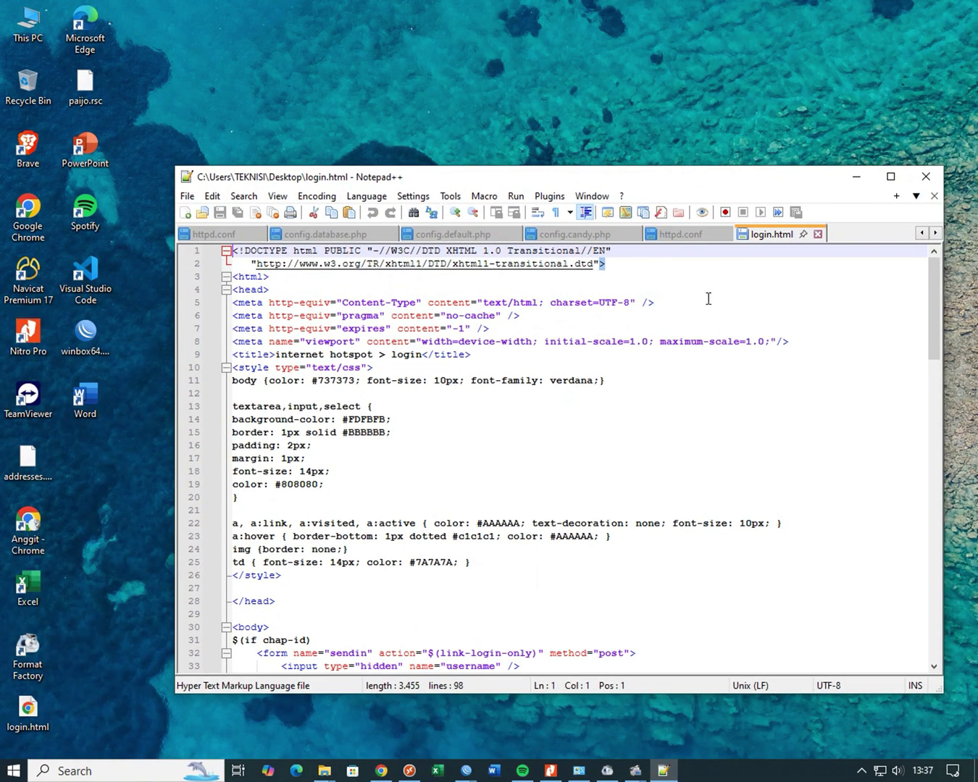
{"action": "scroll", "coordinate": [708, 391], "scroll_direction": "down", "scroll_amount": 1}
{"action": "scroll", "coordinate": [708, 420], "scroll_direction": "down", "scroll_amount": 4}
{"action": "scroll", "coordinate": [705, 425], "scroll_direction": "down", "scroll_amount": 7}
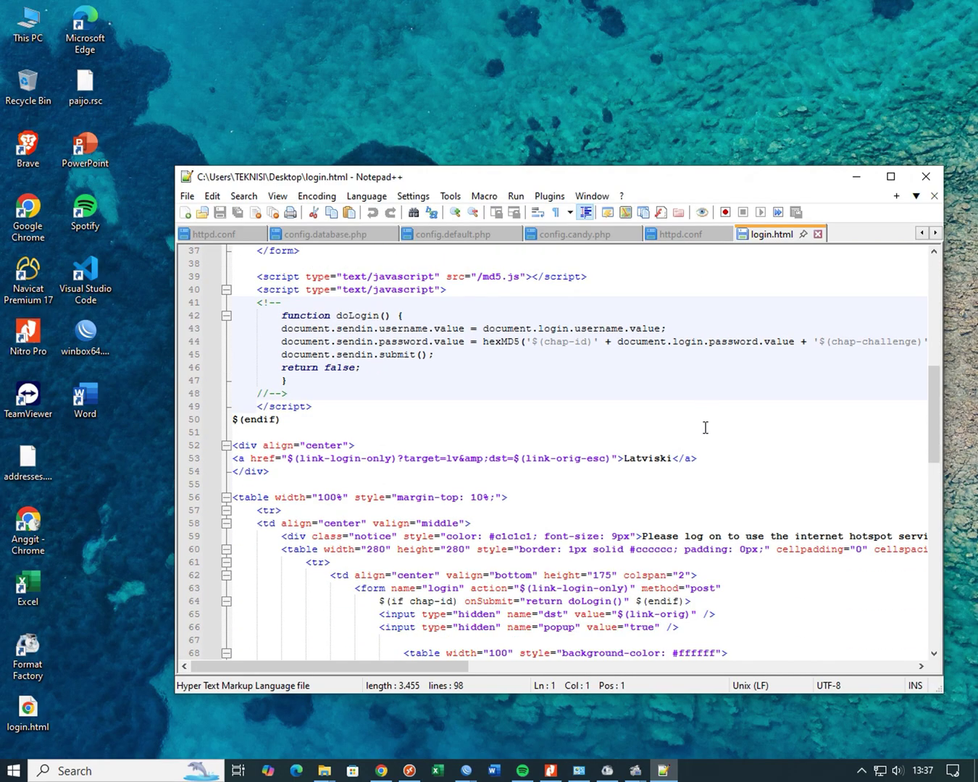
{"action": "scroll", "coordinate": [706, 426], "scroll_direction": "down", "scroll_amount": 3}
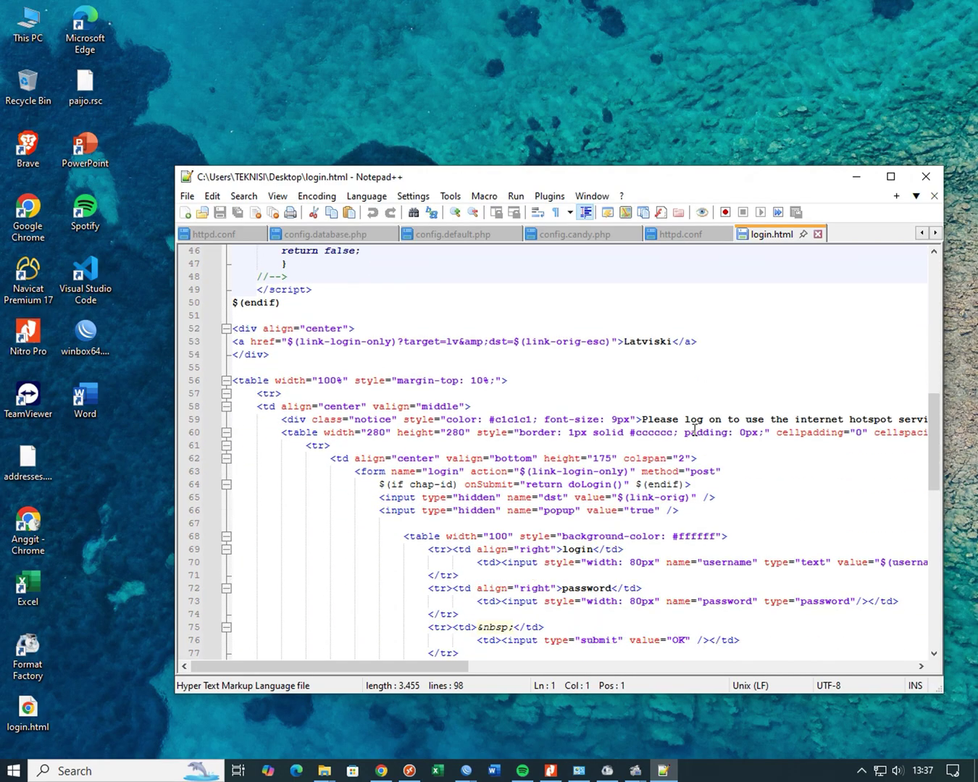
{"action": "scroll", "coordinate": [694, 429], "scroll_direction": "up", "scroll_amount": 5}
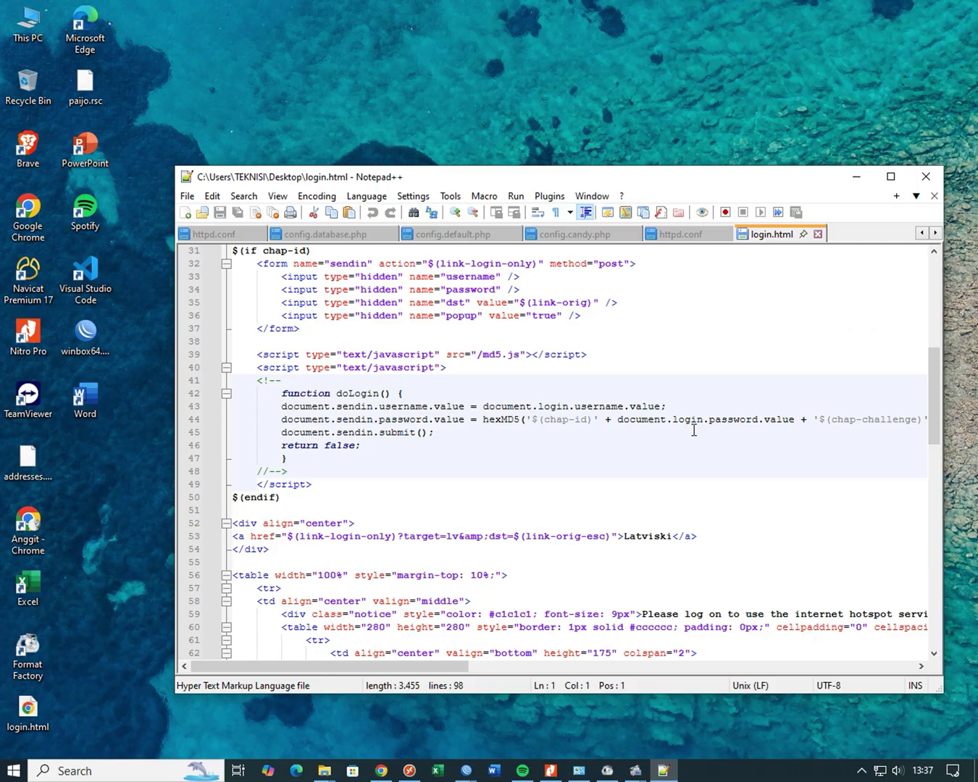
{"action": "scroll", "coordinate": [694, 430], "scroll_direction": "up", "scroll_amount": 10}
{"action": "scroll", "coordinate": [692, 436], "scroll_direction": "down", "scroll_amount": 3}
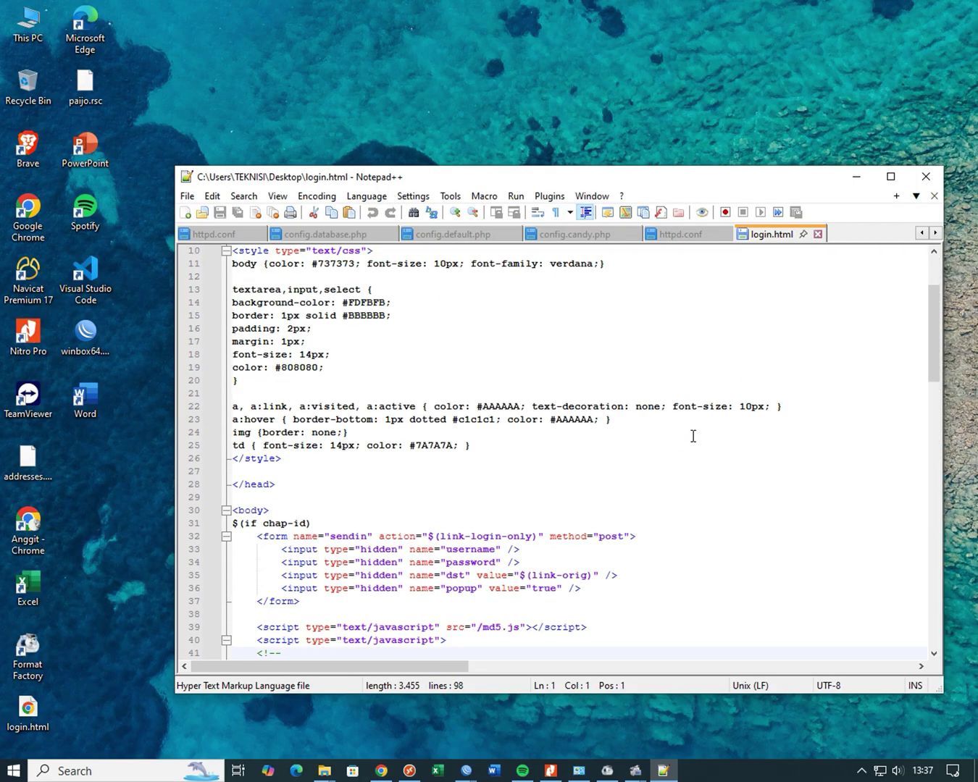
{"action": "scroll", "coordinate": [693, 436], "scroll_direction": "down", "scroll_amount": 4}
{"action": "scroll", "coordinate": [691, 439], "scroll_direction": "down", "scroll_amount": 4}
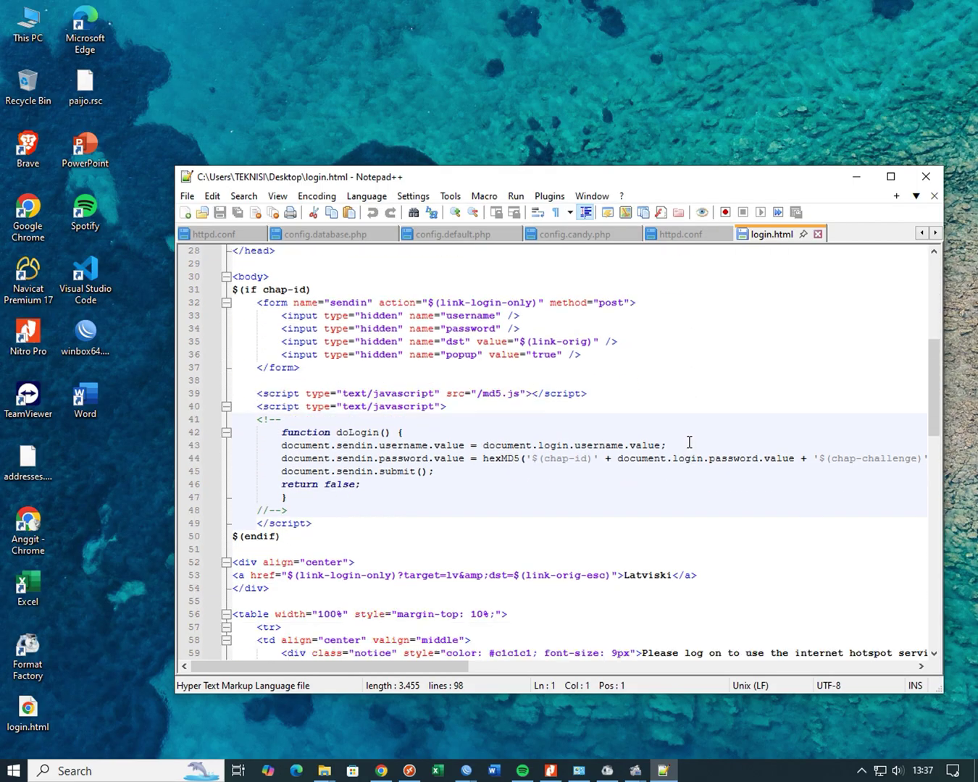
{"action": "scroll", "coordinate": [689, 445], "scroll_direction": "down", "scroll_amount": 3}
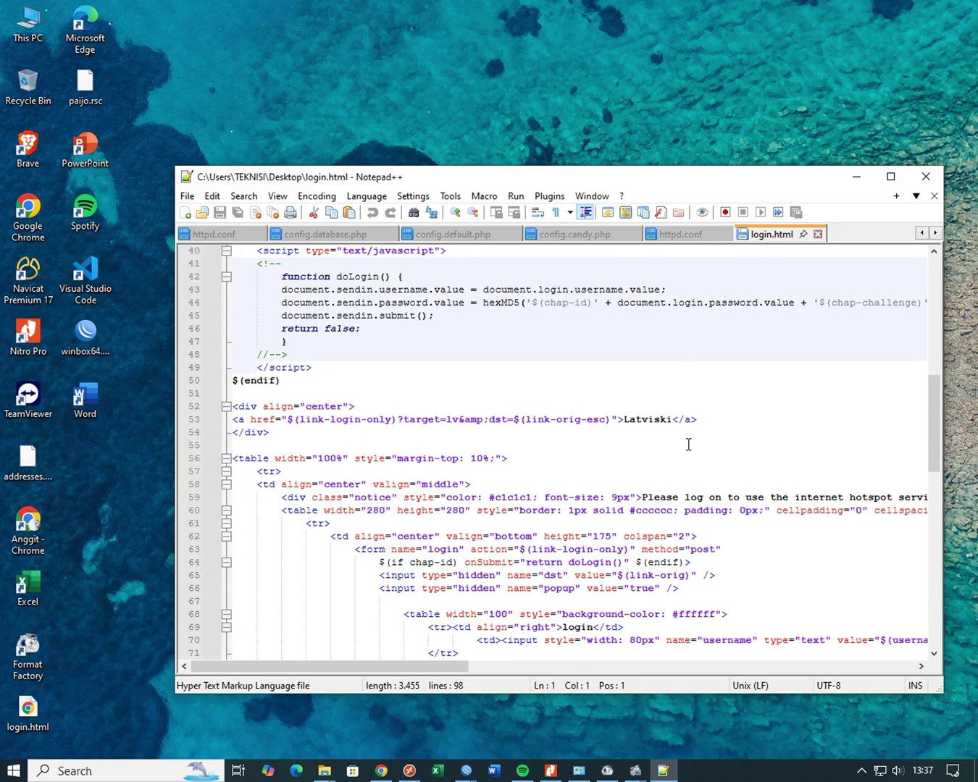
{"action": "left_click_drag", "start_coordinate": [647, 458], "coordinate": [901, 462]}
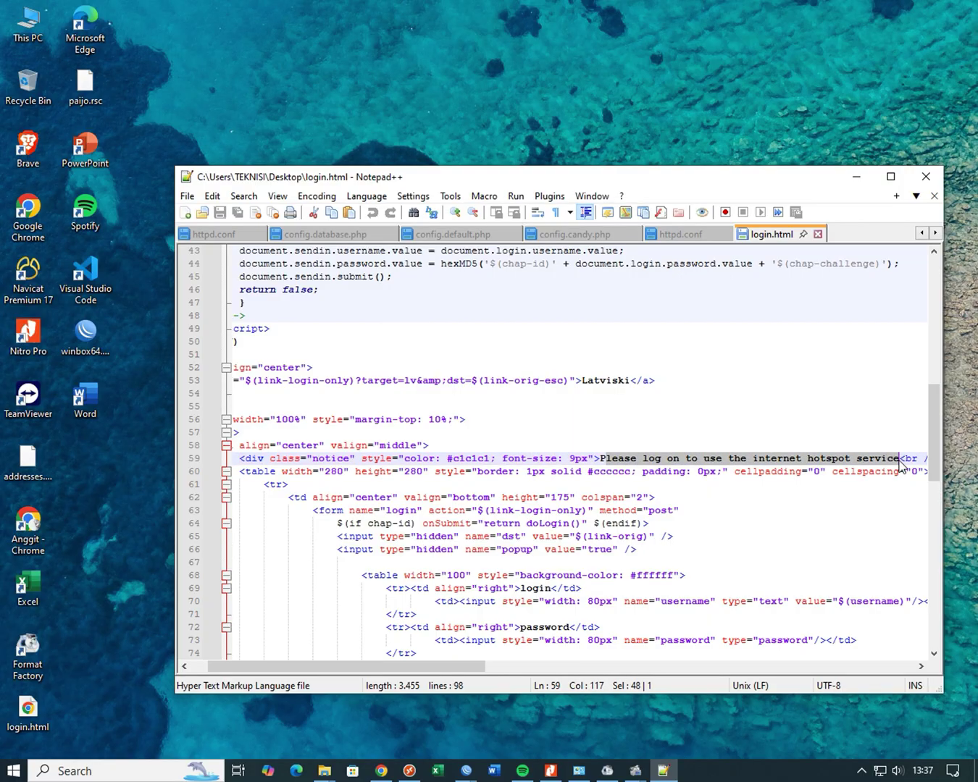
- Replace the notice with 'Selamat datang di HOTSPOT PAIJO', save login.html, and close Notepad++
{"action": "left_click_drag", "start_coordinate": [603, 459], "coordinate": [900, 464]}
{"action": "type", "text": "Selam"}
{"action": "type", "text": "at datang "}
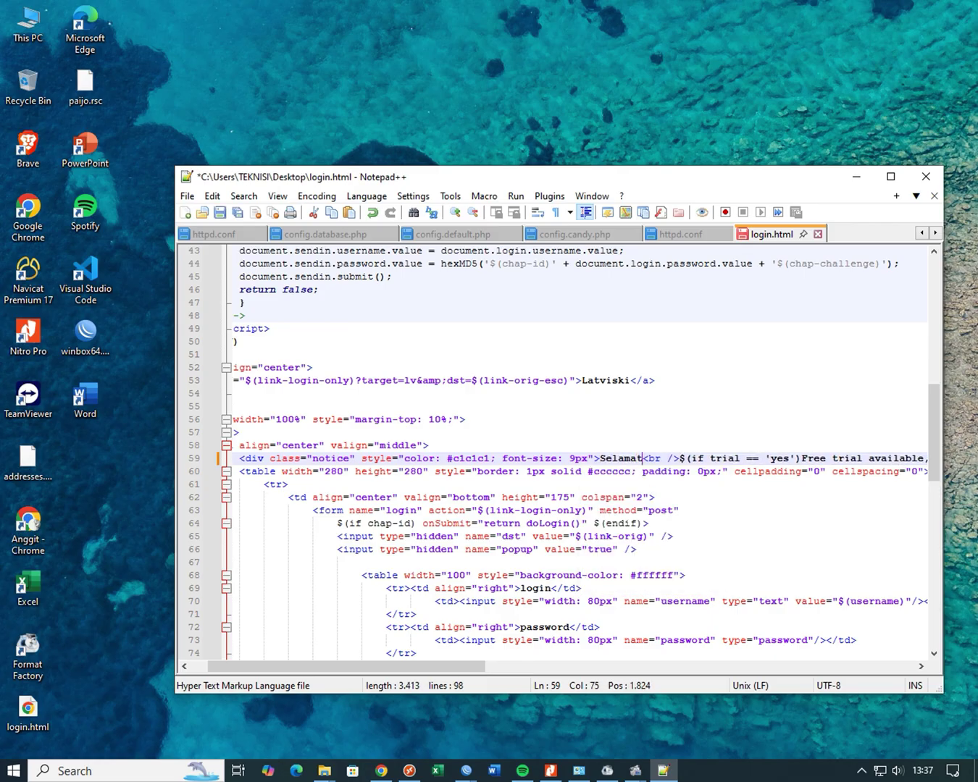
{"action": "type", "text": "di HOT"}
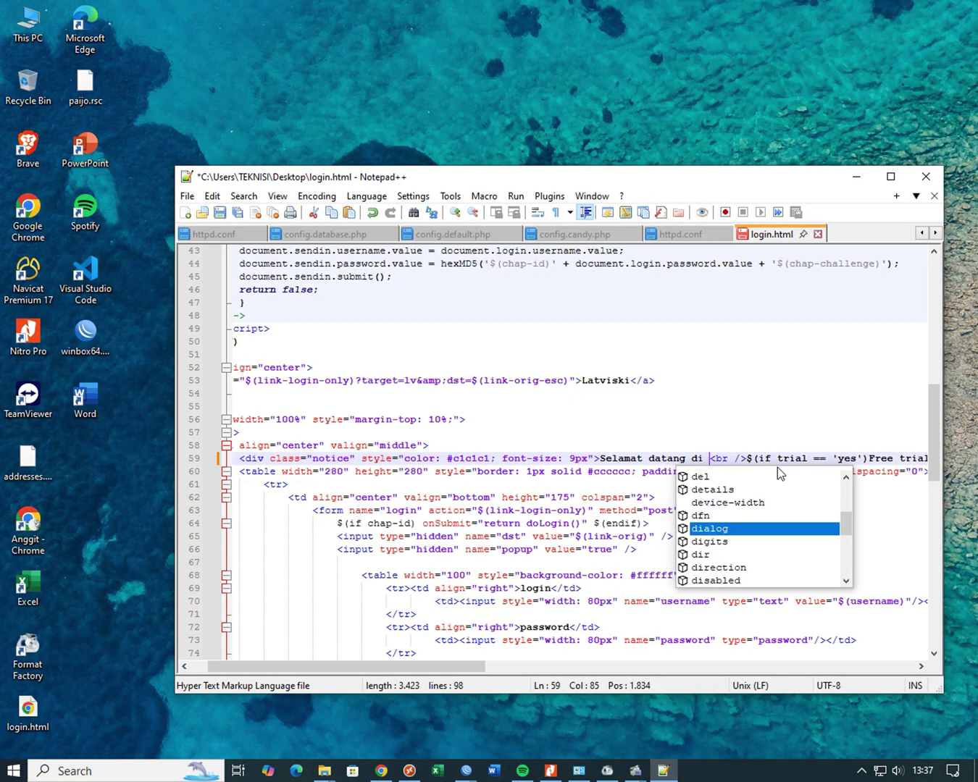
{"action": "type", "text": "SPOT P"}
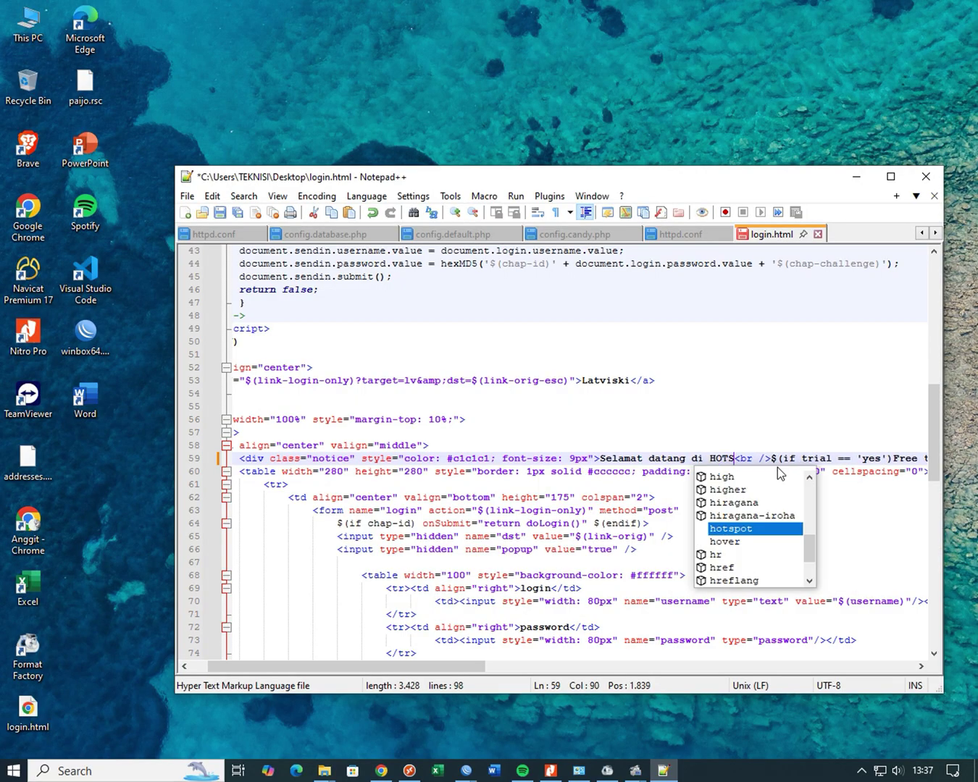
{"action": "type", "text": "AI"}
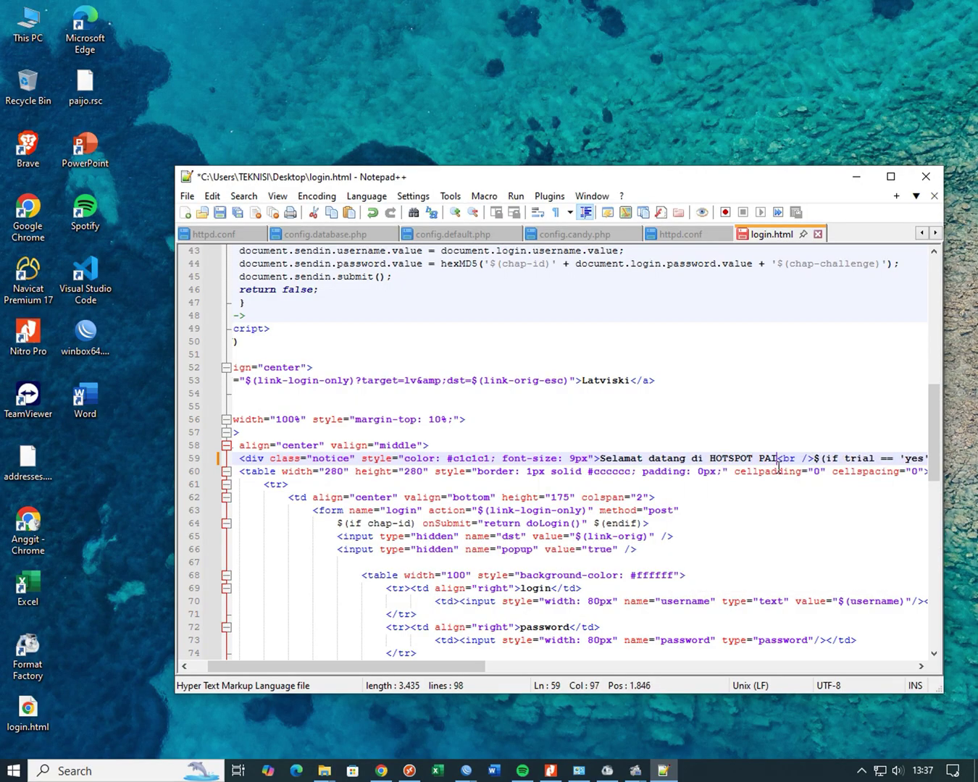
{"action": "type", "text": "JO"}
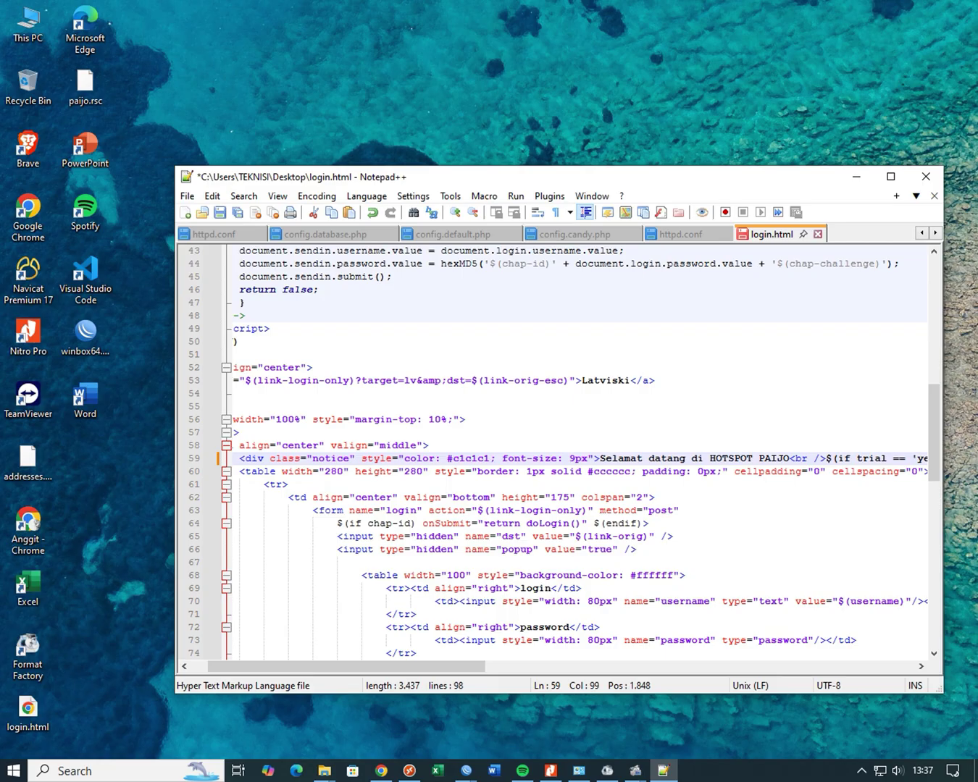
{"action": "key", "text": "ctrl+s"}
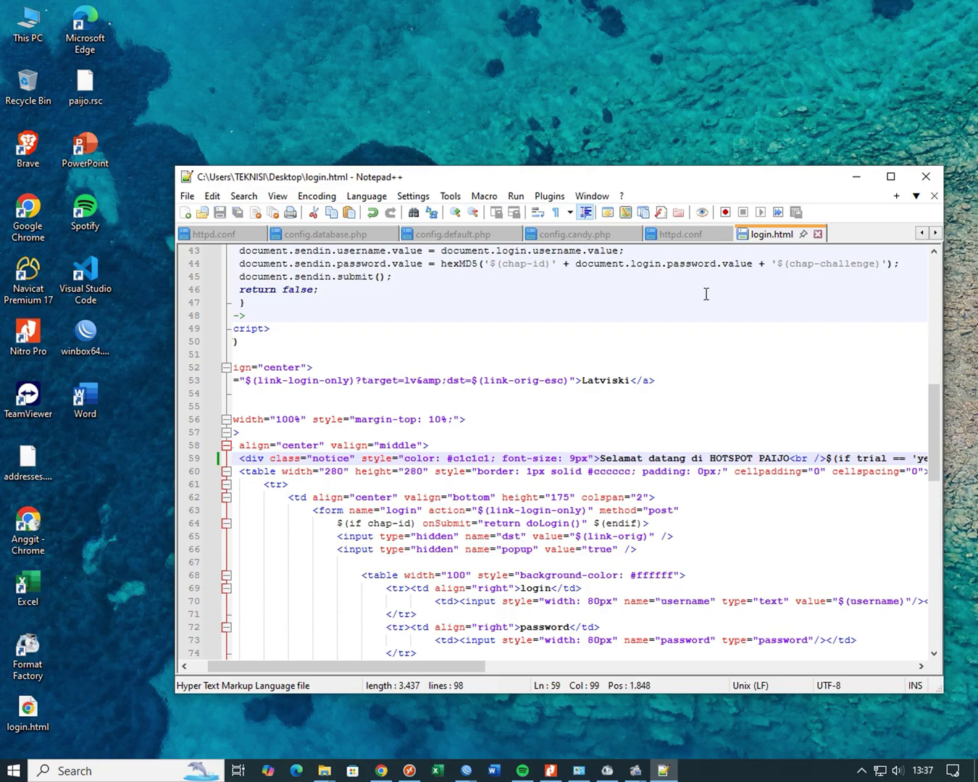
{"action": "left_click", "coordinate": [912, 186]}
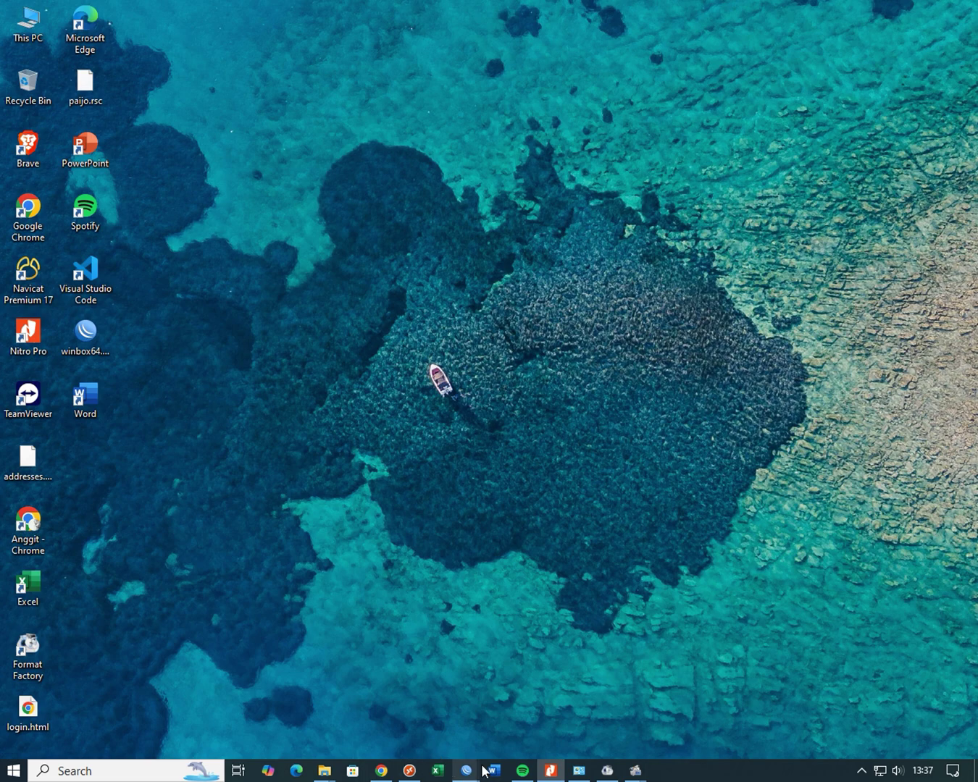
- Remove the router's old hotspot/login.html and upload the edited desktop copy in its place
{"action": "mouse_move", "coordinate": [466, 769]}
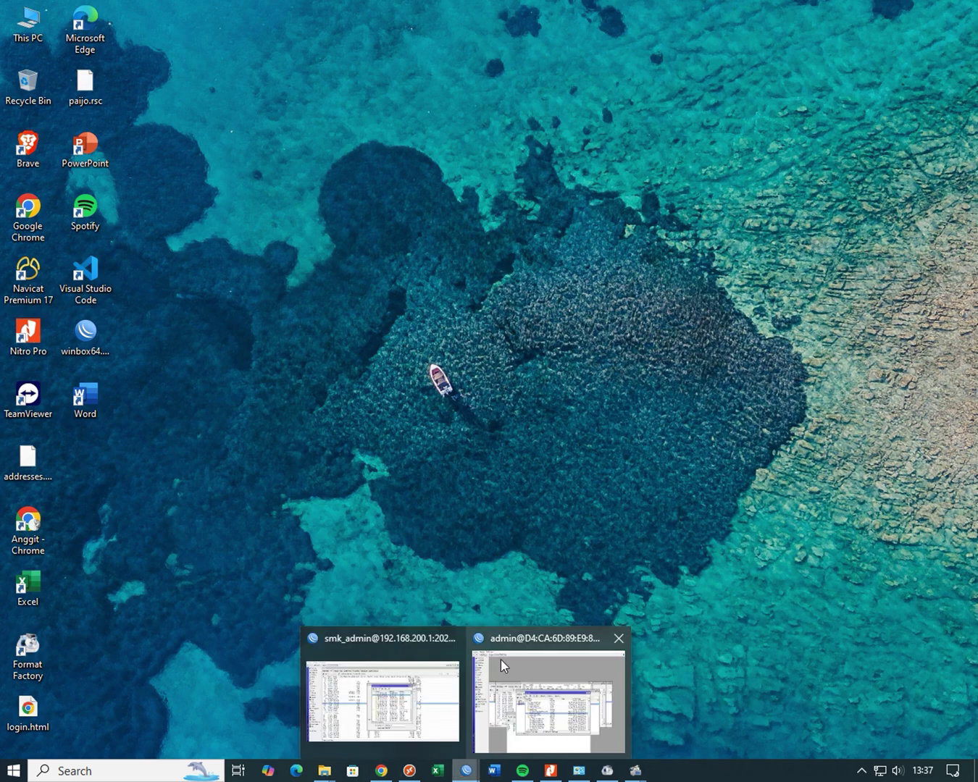
{"action": "left_click", "coordinate": [552, 725]}
{"action": "left_click_drag", "start_coordinate": [527, 163], "coordinate": [592, 44]}
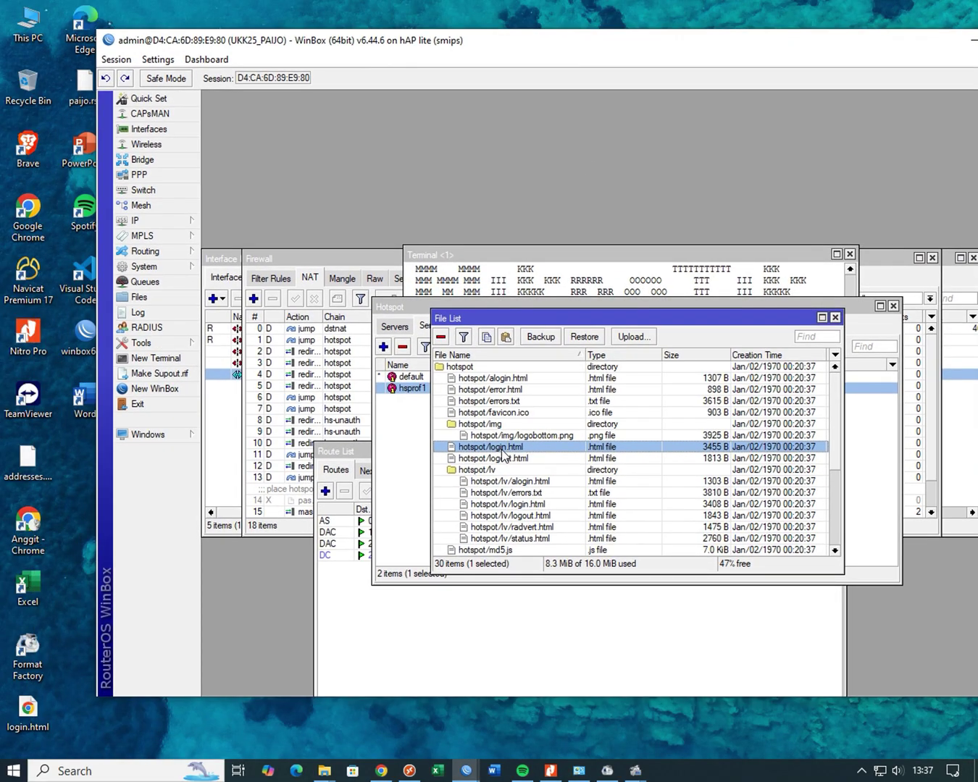
{"action": "left_click", "coordinate": [442, 338]}
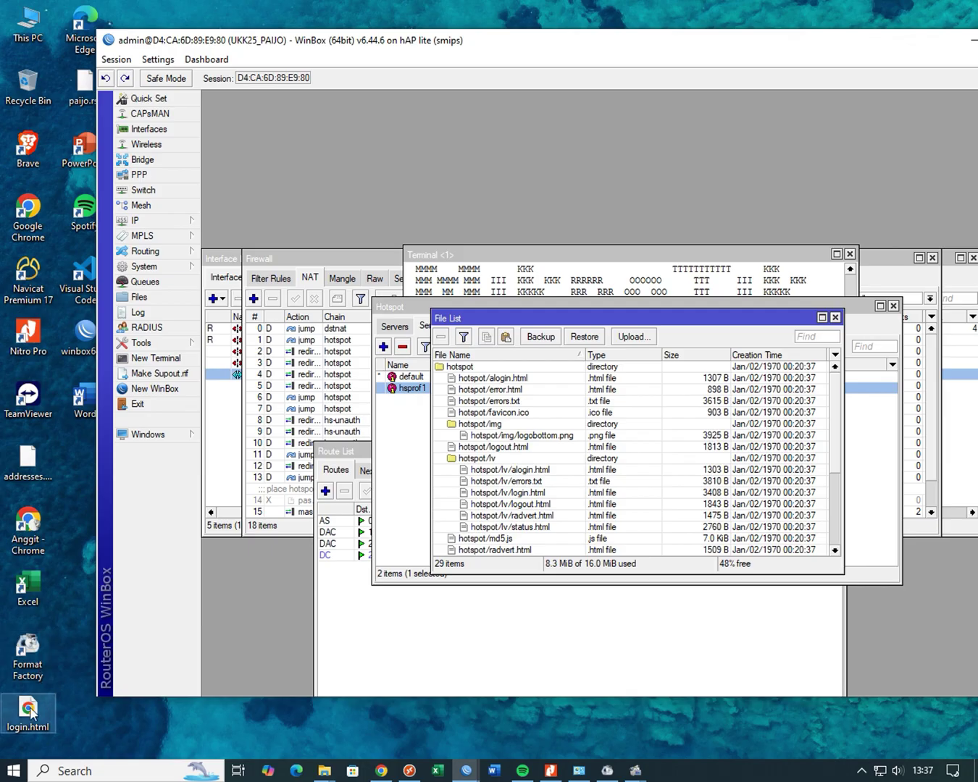
{"action": "left_click_drag", "start_coordinate": [30, 714], "coordinate": [533, 455]}
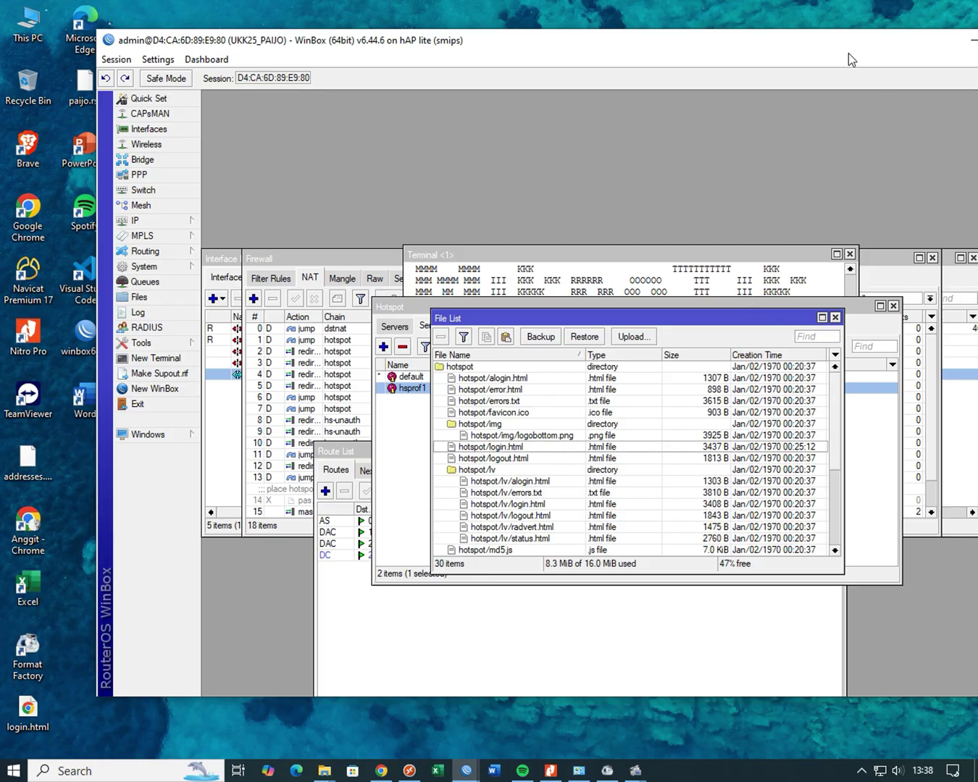
{"action": "left_click_drag", "start_coordinate": [830, 45], "coordinate": [757, 81]}
{"action": "left_click", "coordinate": [933, 72]}
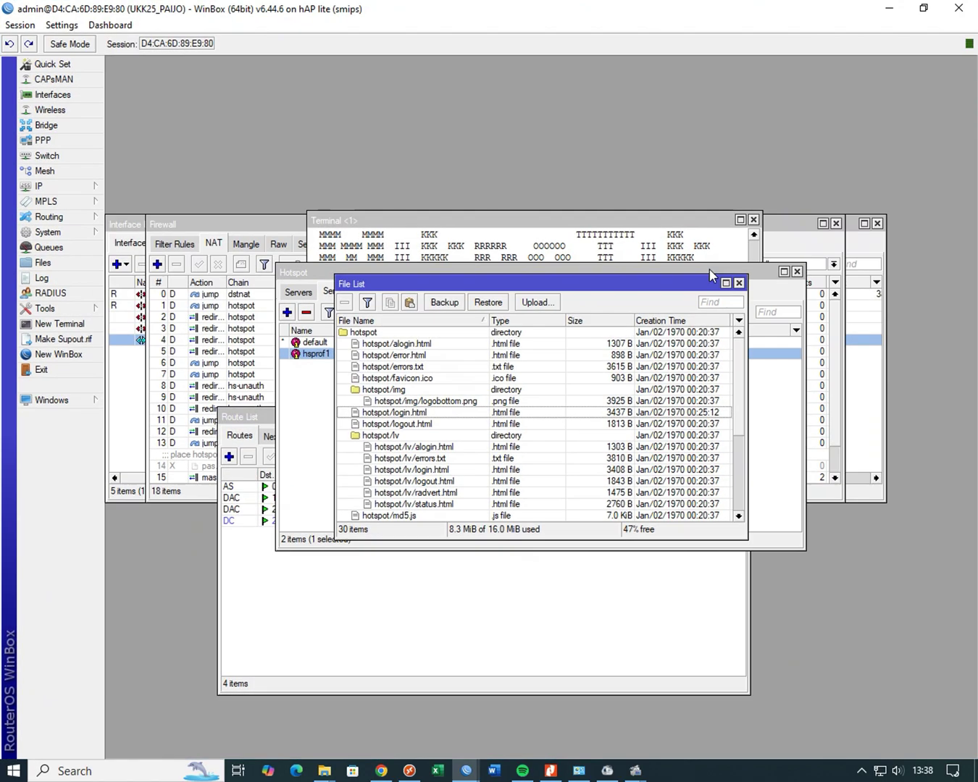
- Check the new hotspot/login.html in the File List, then start a new screen recording
{"action": "scroll", "coordinate": [496, 445], "scroll_direction": "down", "scroll_amount": 2}
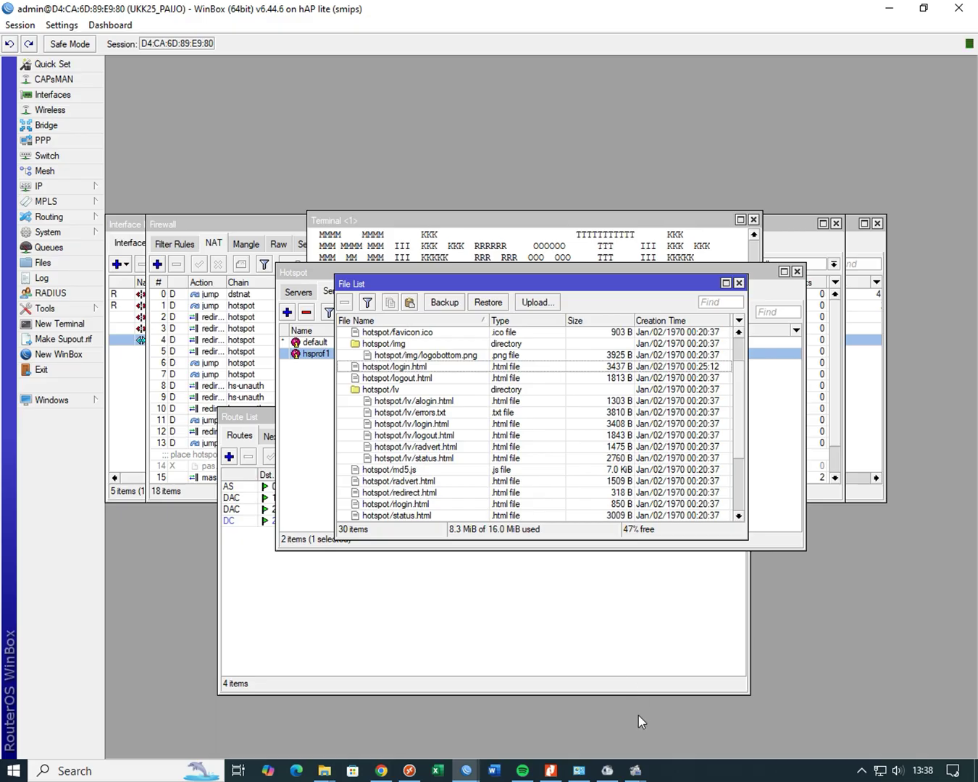
{"action": "mouse_move", "coordinate": [636, 771]}
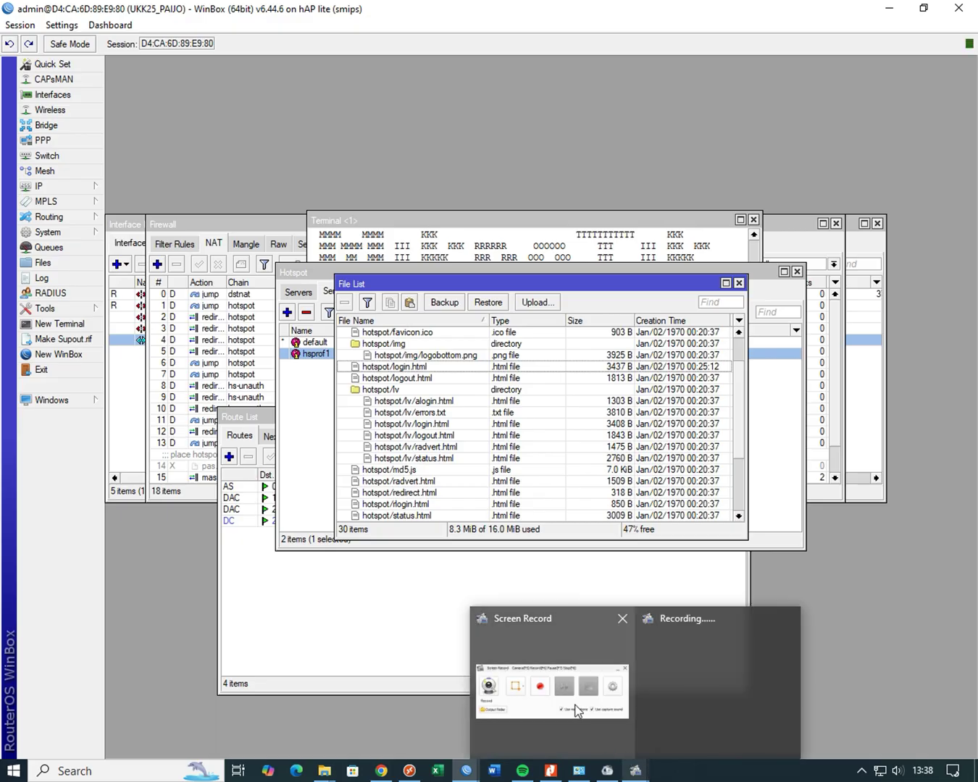
{"action": "left_click", "coordinate": [581, 669]}
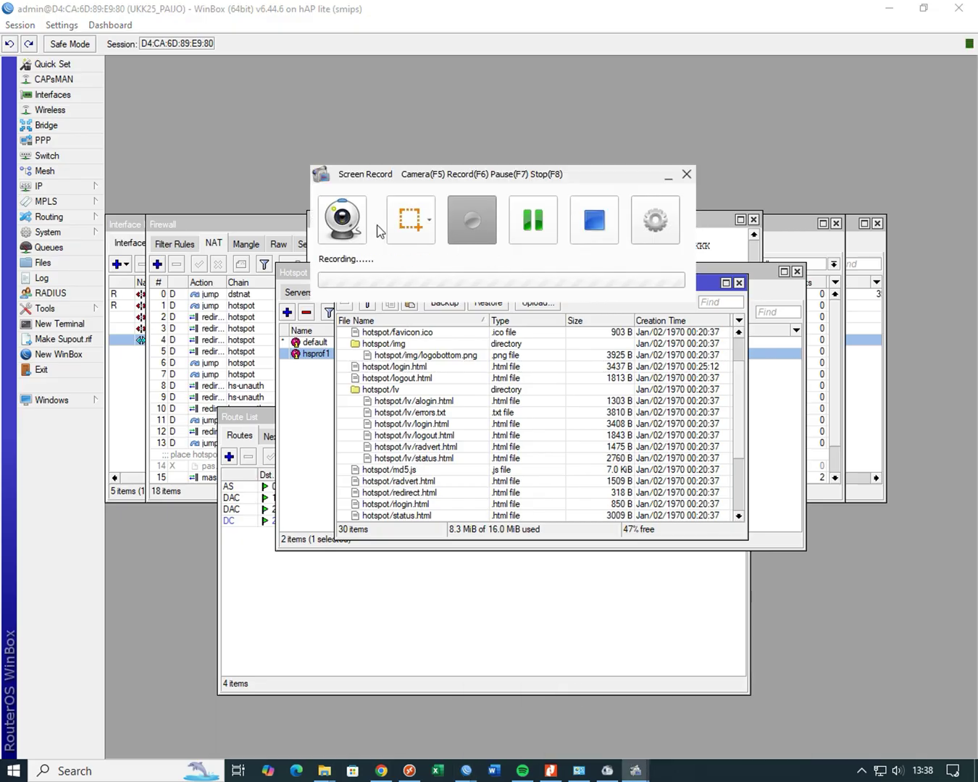
{"action": "left_click", "coordinate": [471, 230]}
{"action": "left_click", "coordinate": [532, 228]}
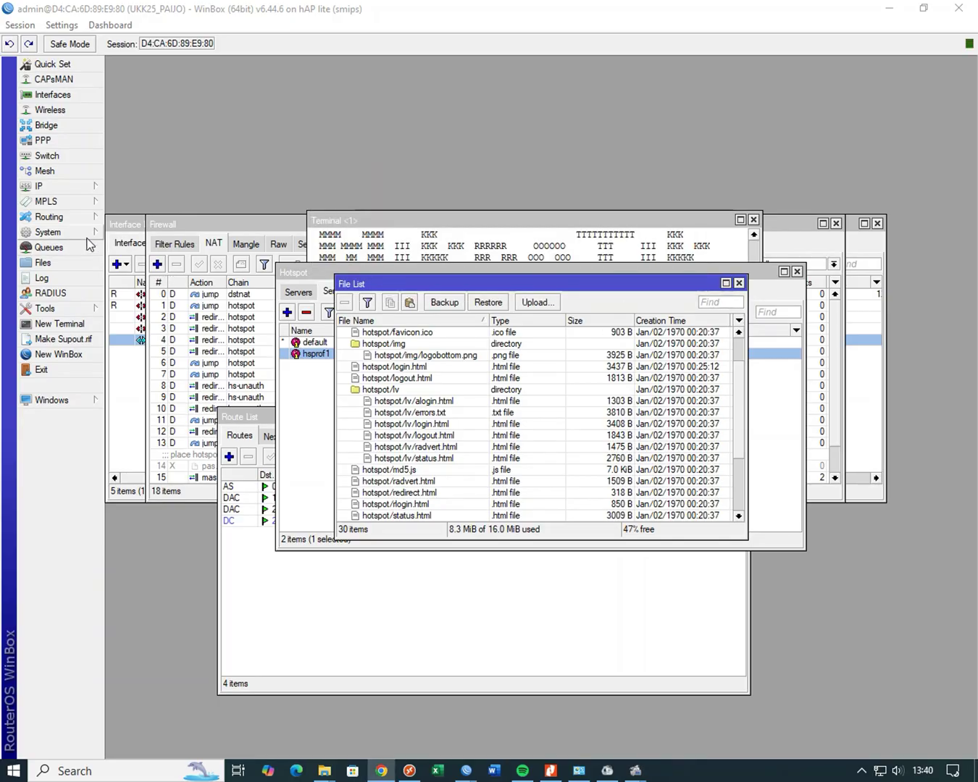
- Add firewall Layer7 protocol 'youtube' with regexp ^.+(youtube.com).*$
{"action": "left_click", "coordinate": [73, 187]}
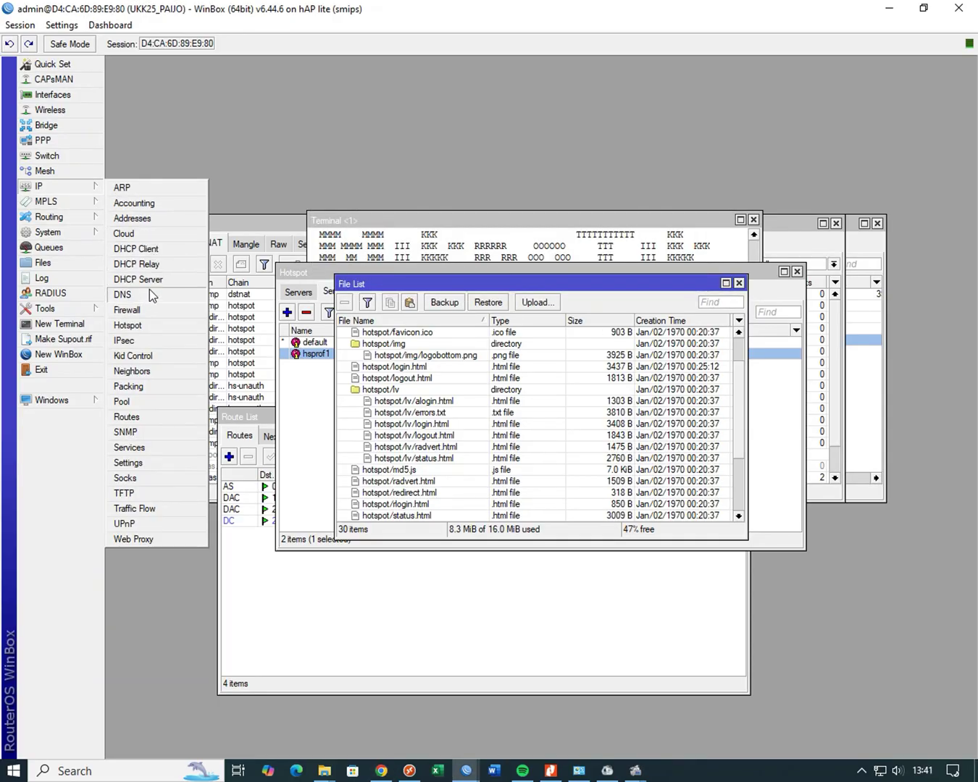
{"action": "left_click", "coordinate": [143, 311]}
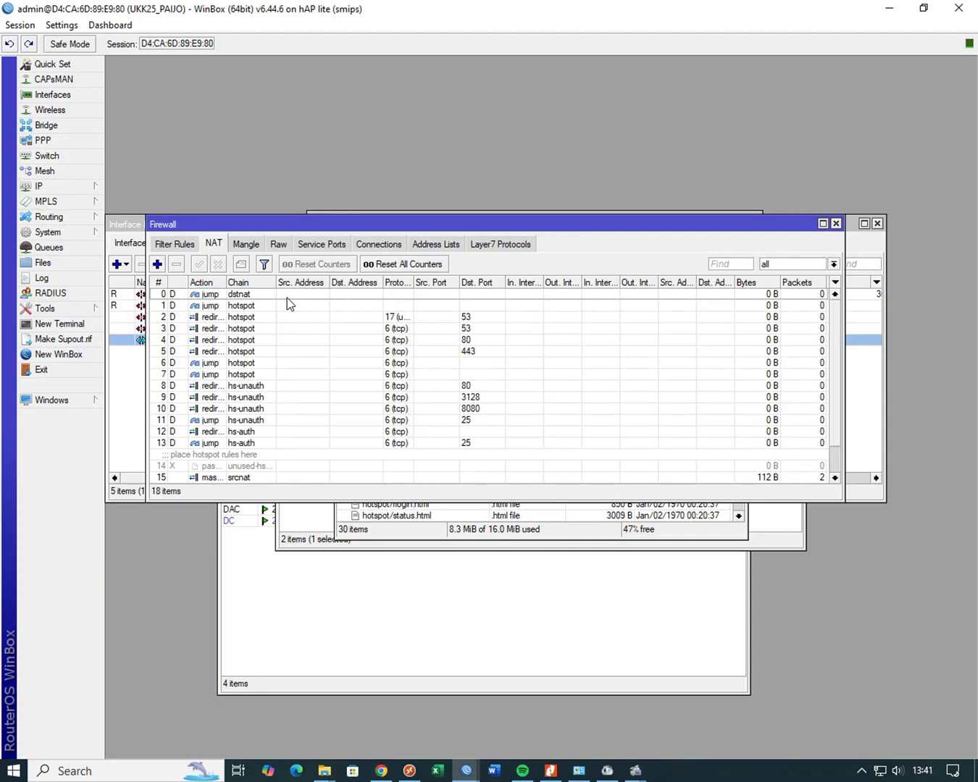
{"action": "left_click", "coordinate": [496, 247]}
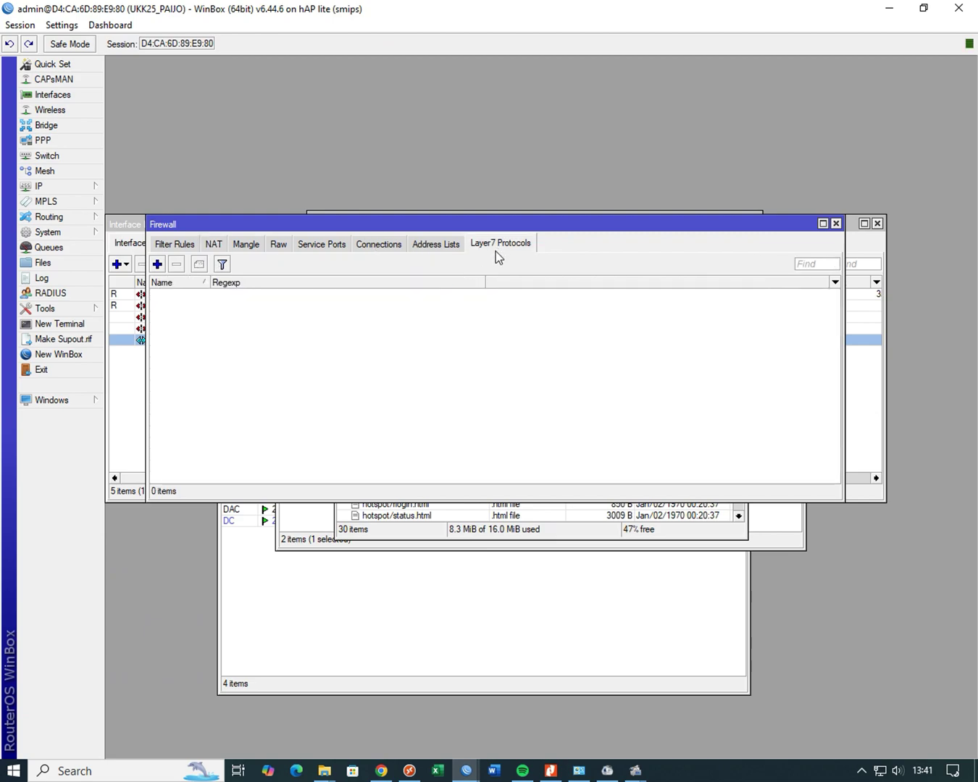
{"action": "left_click", "coordinate": [158, 265]}
{"action": "left_click", "coordinate": [505, 356]}
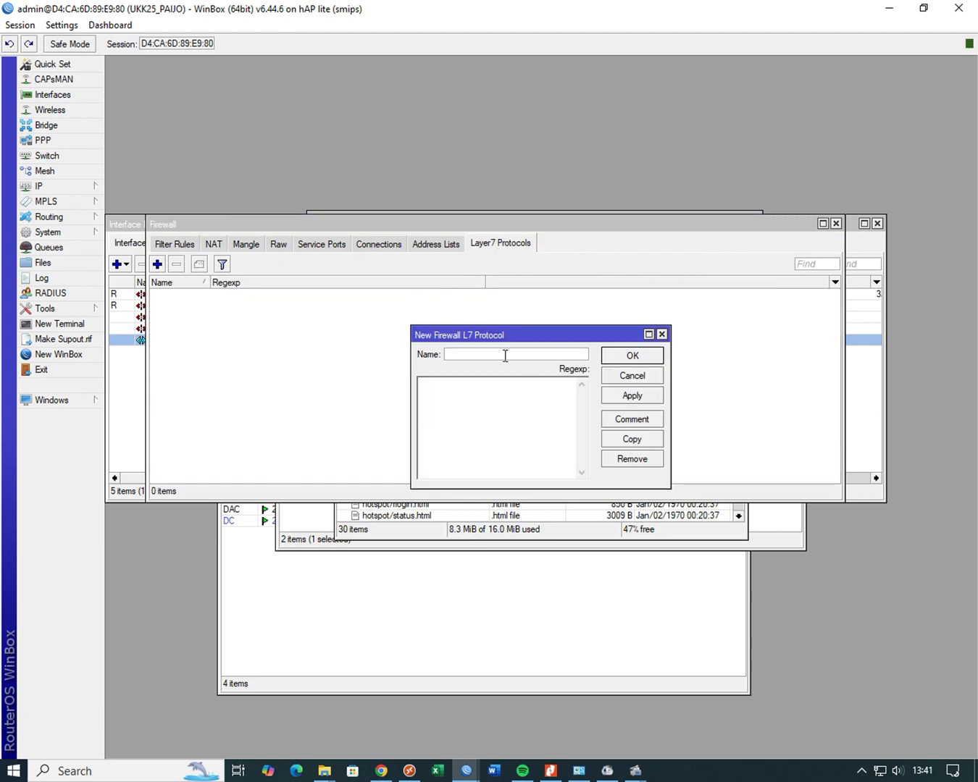
{"action": "type", "text": "you"}
{"action": "type", "text": "tu"}
{"action": "type", "text": "be"}
{"action": "type", "text": "^"}
{"action": "type", "text": ".+"}
{"action": "type", "text": "("}
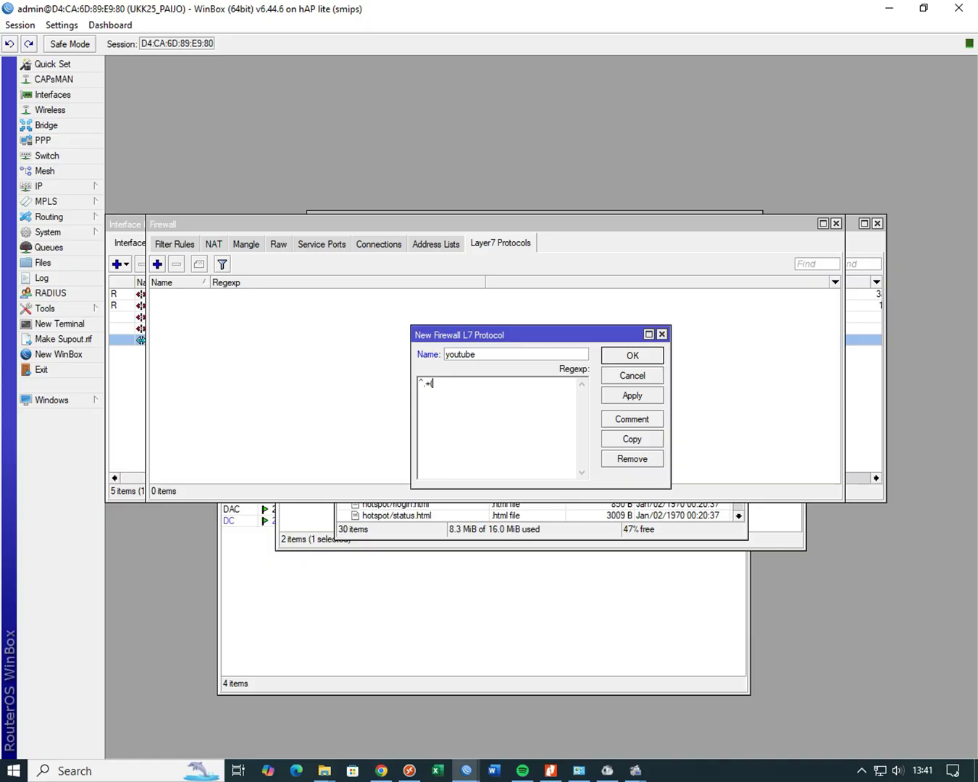
{"action": "type", "text": "youtube.com)."}
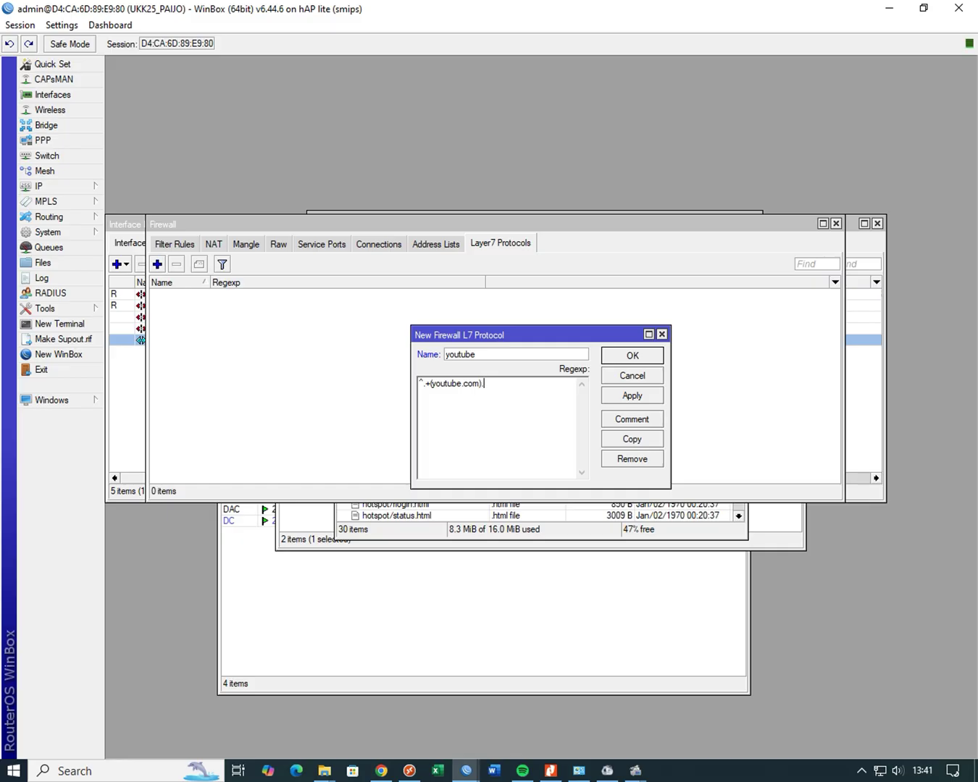
{"action": "type", "text": "*"}
{"action": "type", "text": "$"}
{"action": "left_click", "coordinate": [643, 397]}
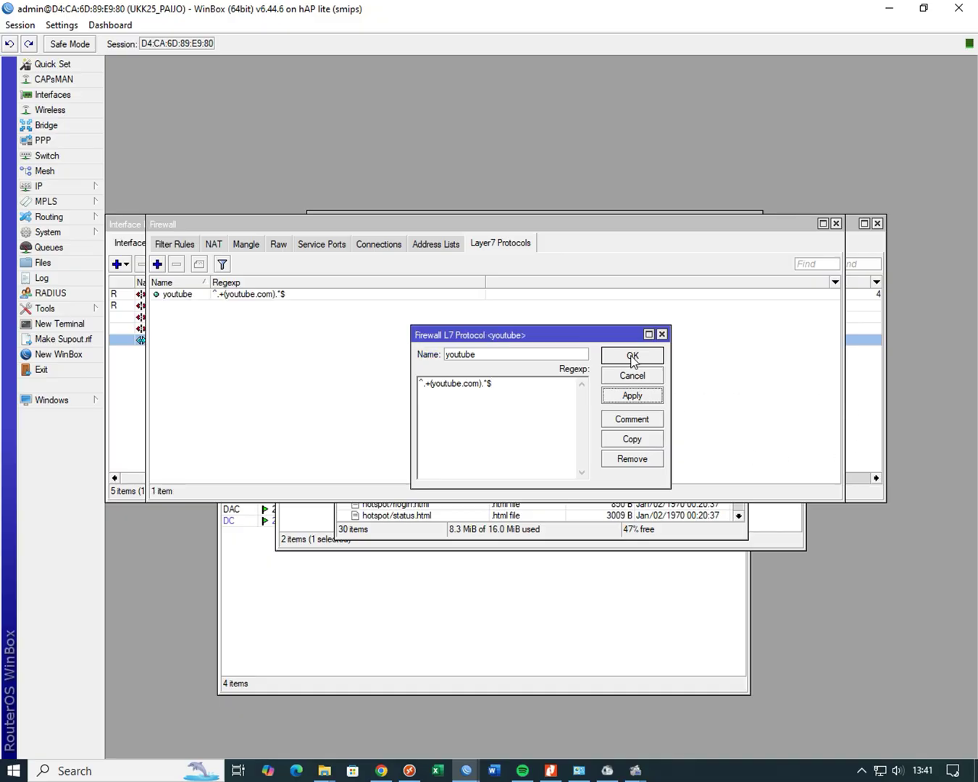
{"action": "left_click", "coordinate": [633, 356]}
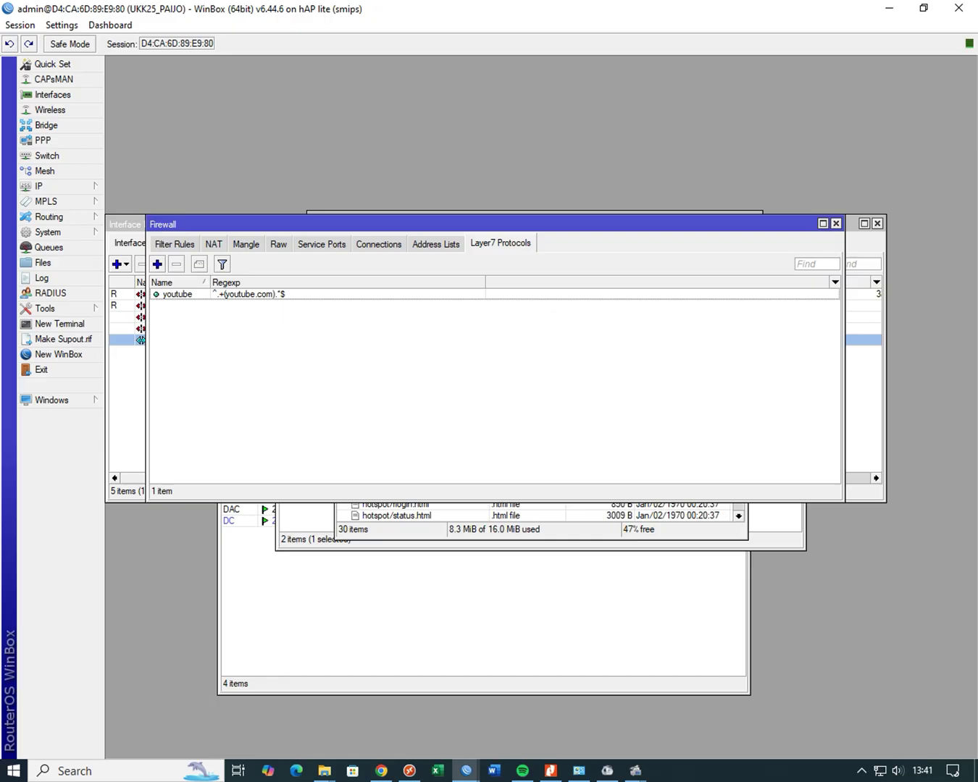
- Start a new forward-chain filter rule with source address 200.50.3.90/28, checked against the IP address list
{"action": "left_click", "coordinate": [173, 244]}
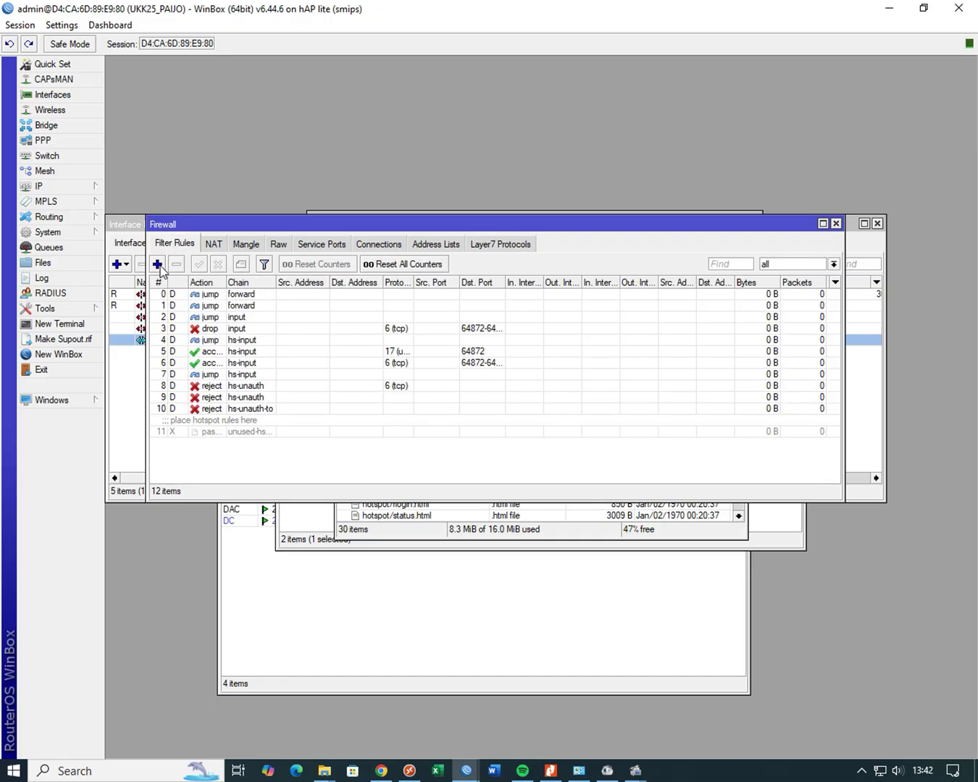
{"action": "left_click", "coordinate": [158, 264]}
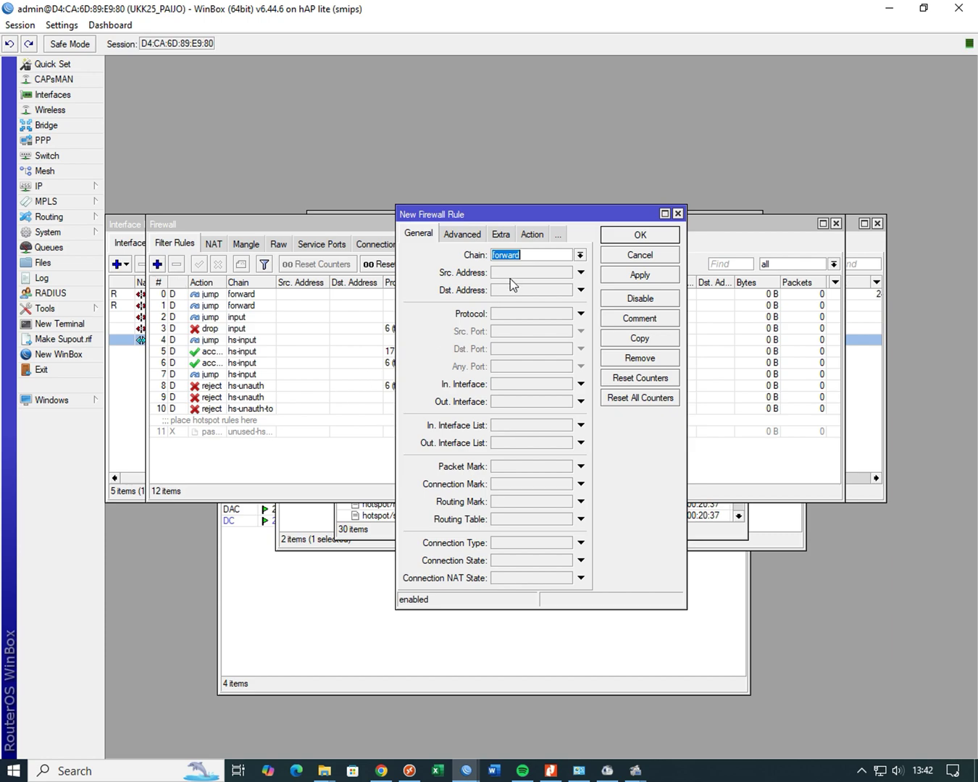
{"action": "left_click", "coordinate": [580, 273]}
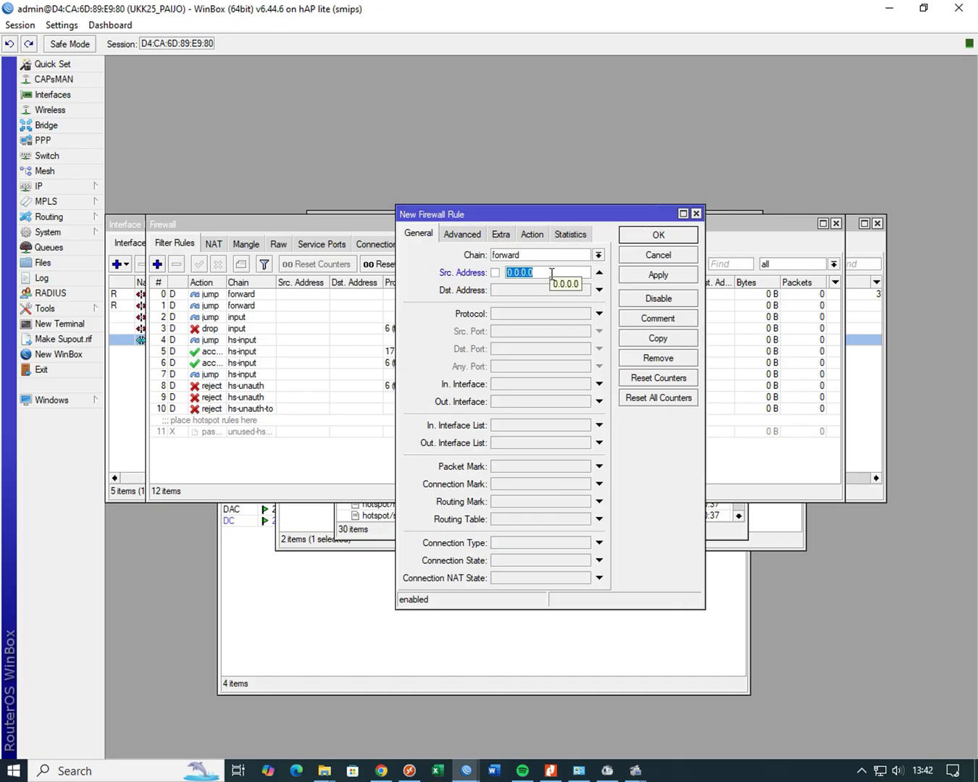
{"action": "type", "text": "2"}
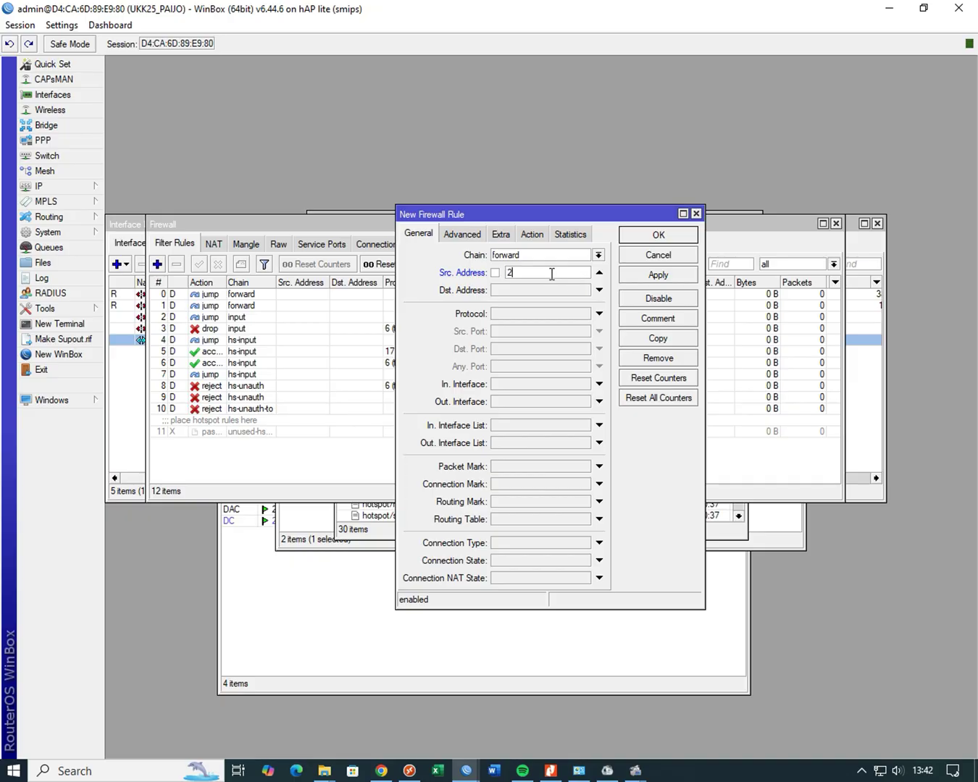
{"action": "type", "text": "00."}
{"action": "type", "text": "50.3.90/28"}
{"action": "left_click", "coordinate": [74, 187]}
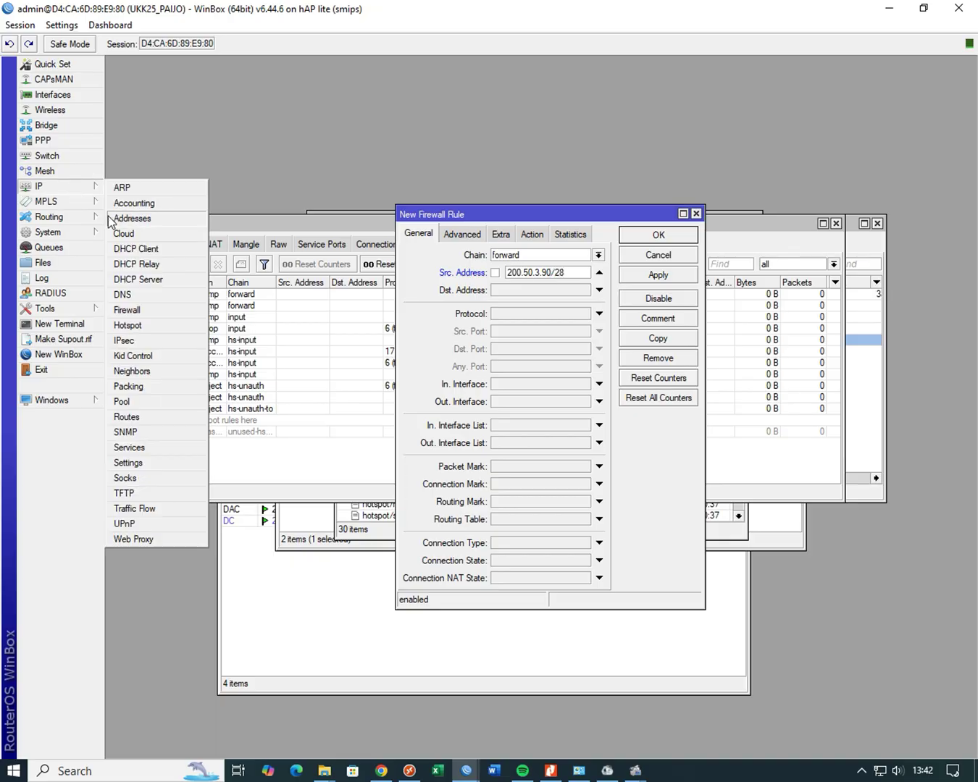
{"action": "left_click", "coordinate": [142, 224]}
{"action": "left_click_drag", "start_coordinate": [371, 371], "coordinate": [228, 115]}
{"action": "left_click", "coordinate": [235, 174]}
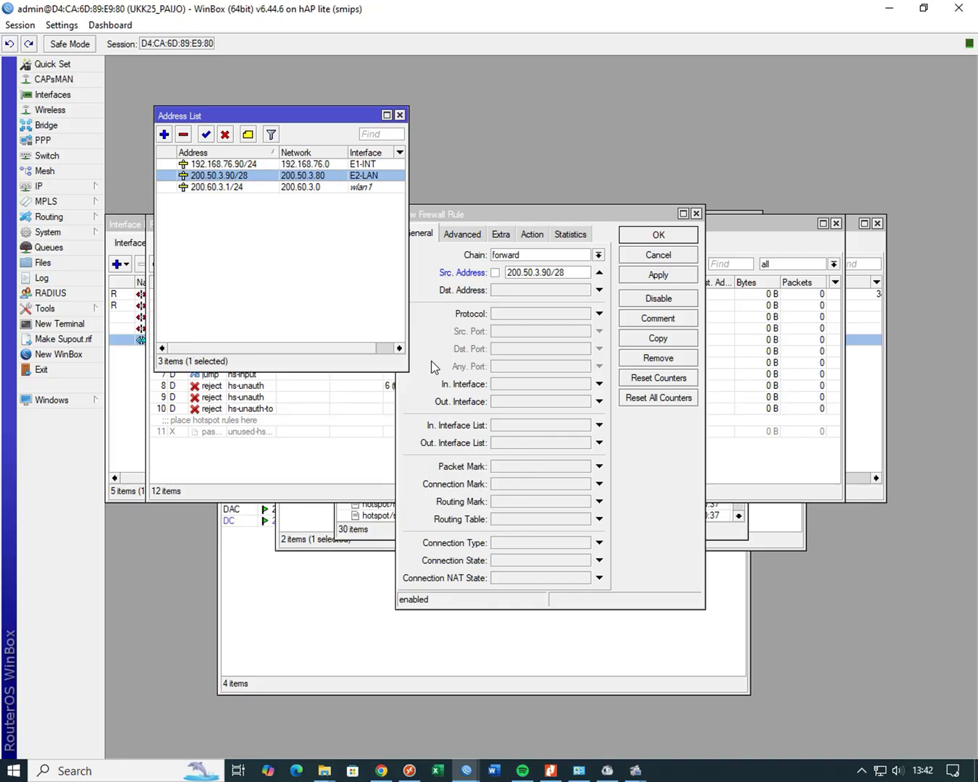
- Make the rule match the youtube Layer7 protocol with action drop, and save it
{"action": "left_click", "coordinate": [466, 238]}
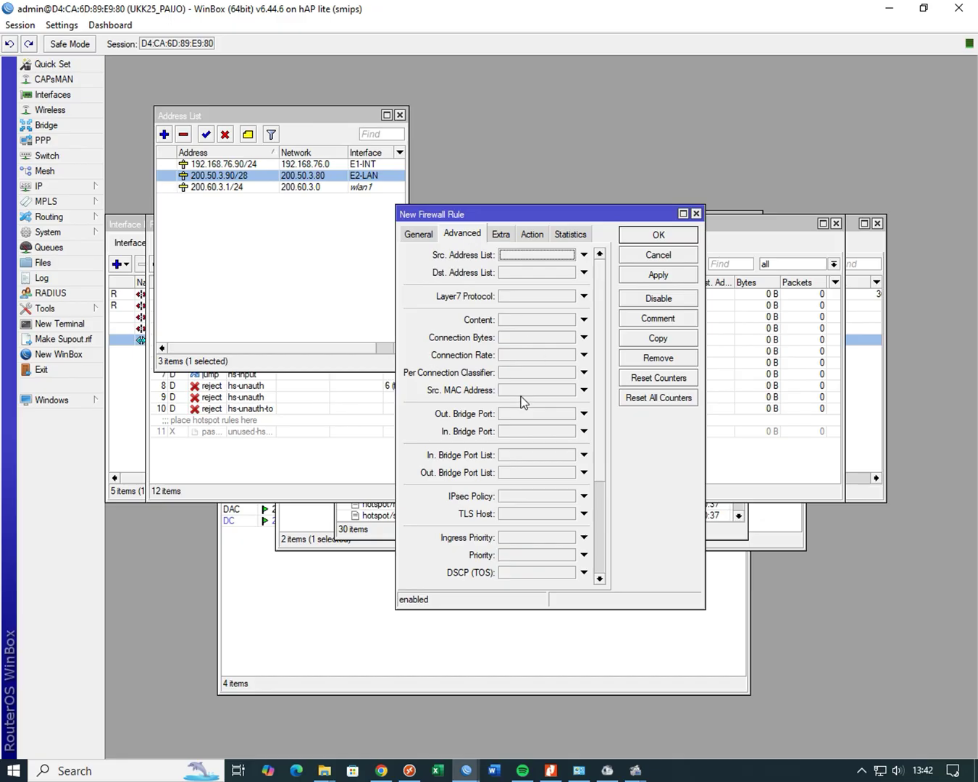
{"action": "left_click", "coordinate": [584, 296]}
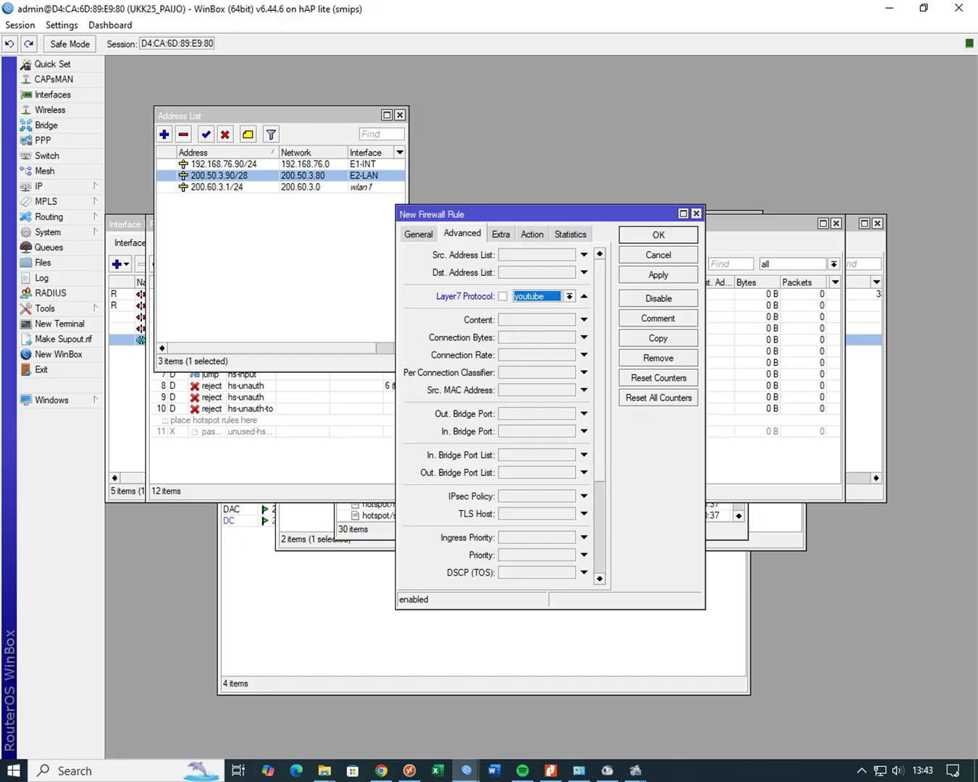
{"action": "left_click", "coordinate": [535, 233]}
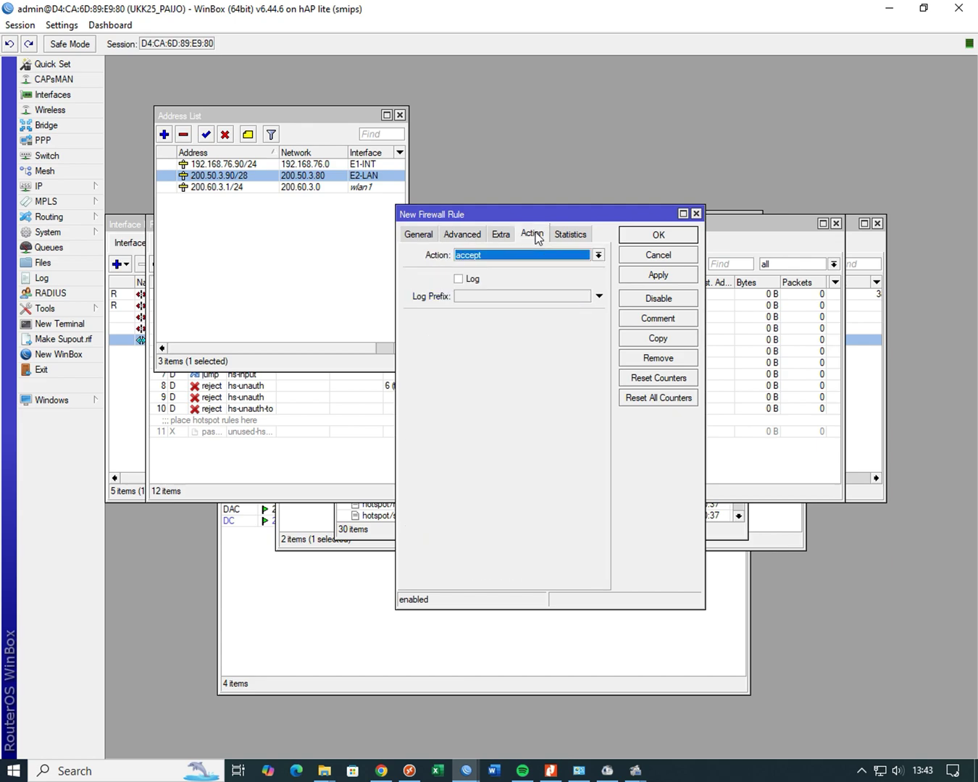
{"action": "left_click", "coordinate": [570, 257]}
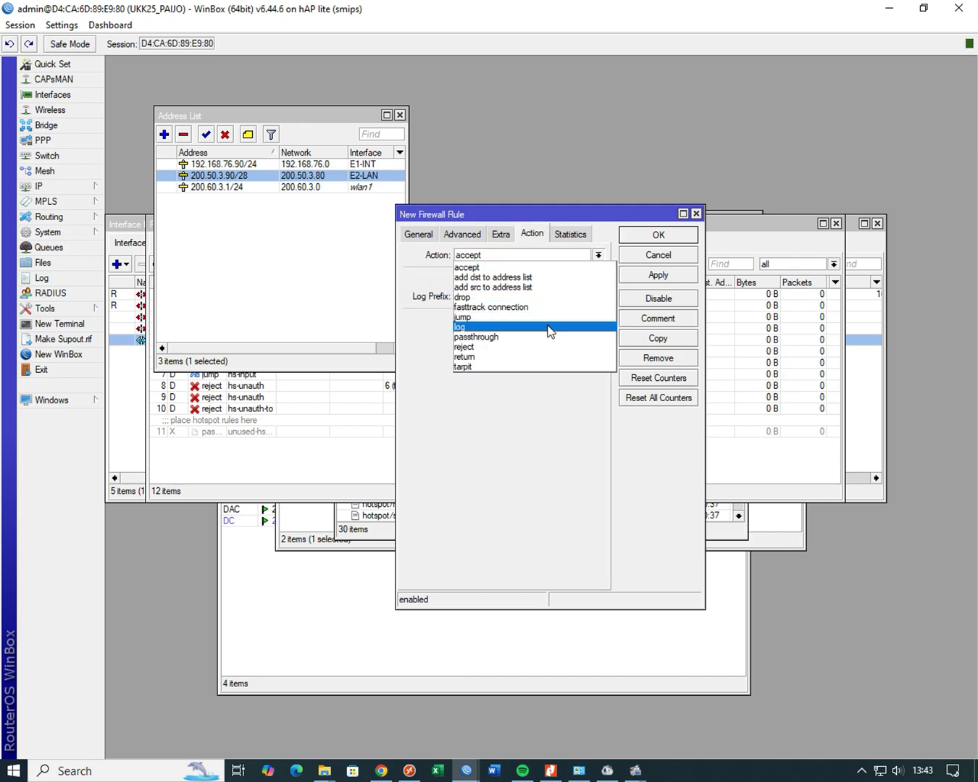
{"action": "left_click", "coordinate": [548, 299]}
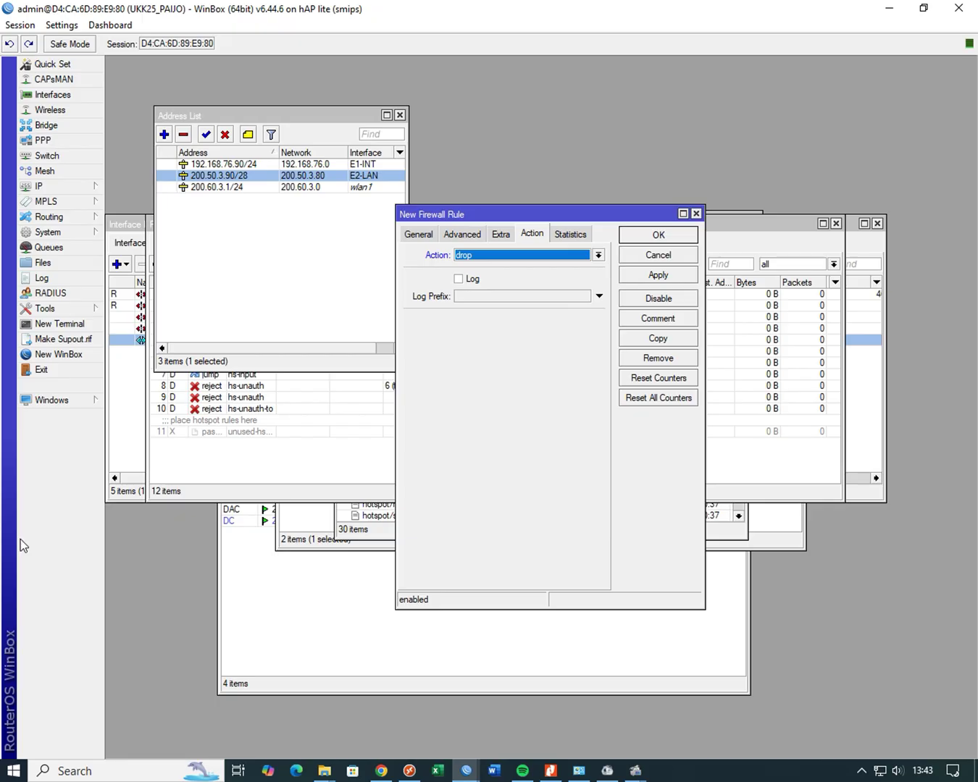
{"action": "left_click", "coordinate": [654, 276]}
{"action": "left_click", "coordinate": [654, 239]}
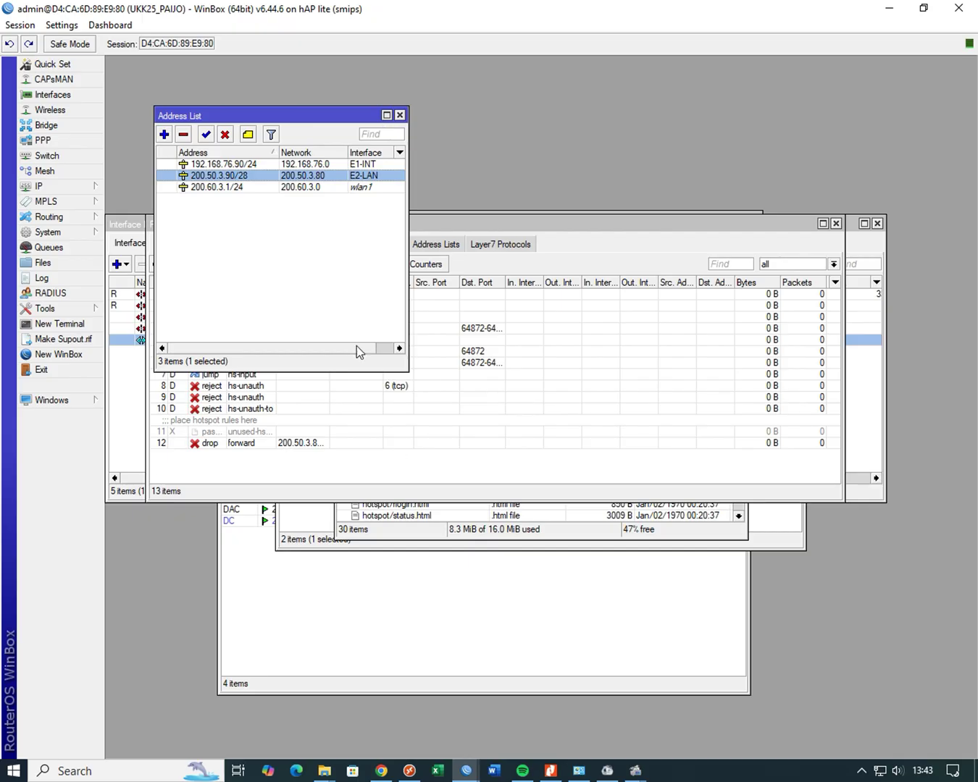
- Disable the Ethernet adapter in Windows Network Connections
{"action": "left_click_drag", "start_coordinate": [293, 116], "coordinate": [456, 122]}
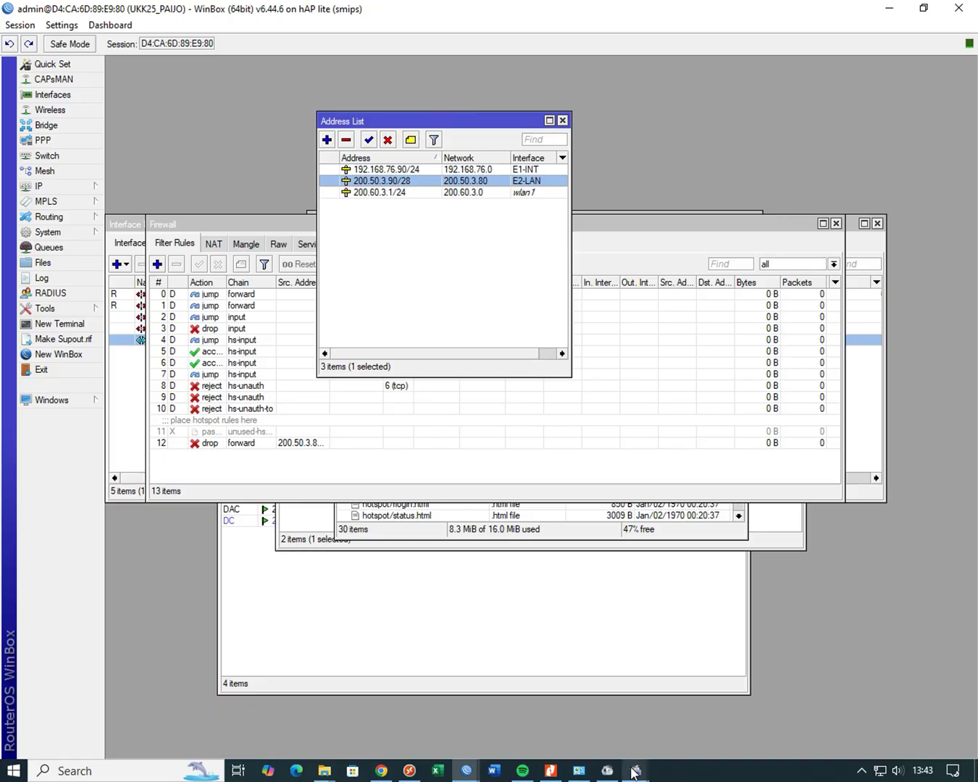
{"action": "left_click", "coordinate": [579, 770]}
{"action": "right_click", "coordinate": [295, 233]}
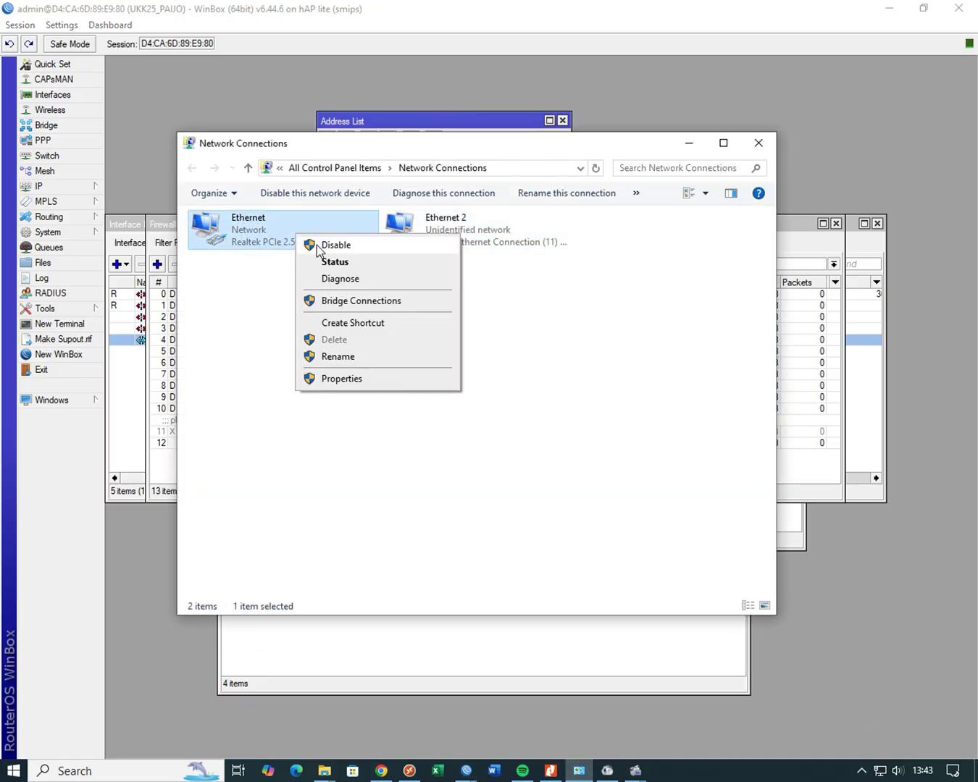
{"action": "left_click", "coordinate": [320, 246]}
- Reconnect WinBox to the router at 200.50.3.90 from the Neighbors list
{"action": "left_click", "coordinate": [85, 191]}
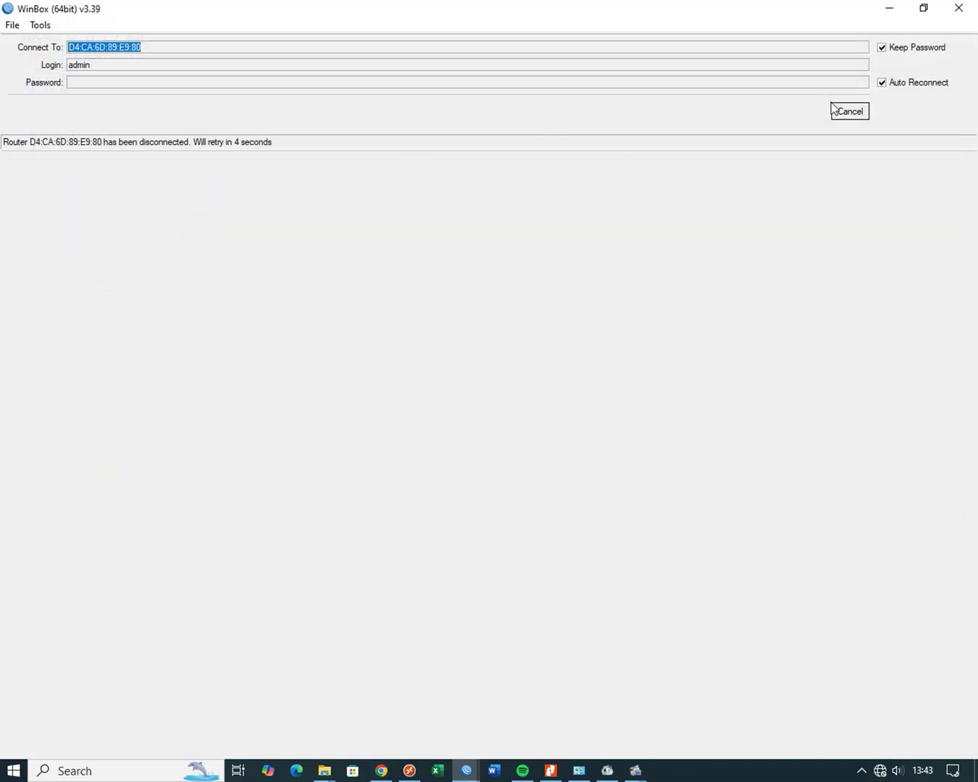
{"action": "left_click", "coordinate": [846, 114]}
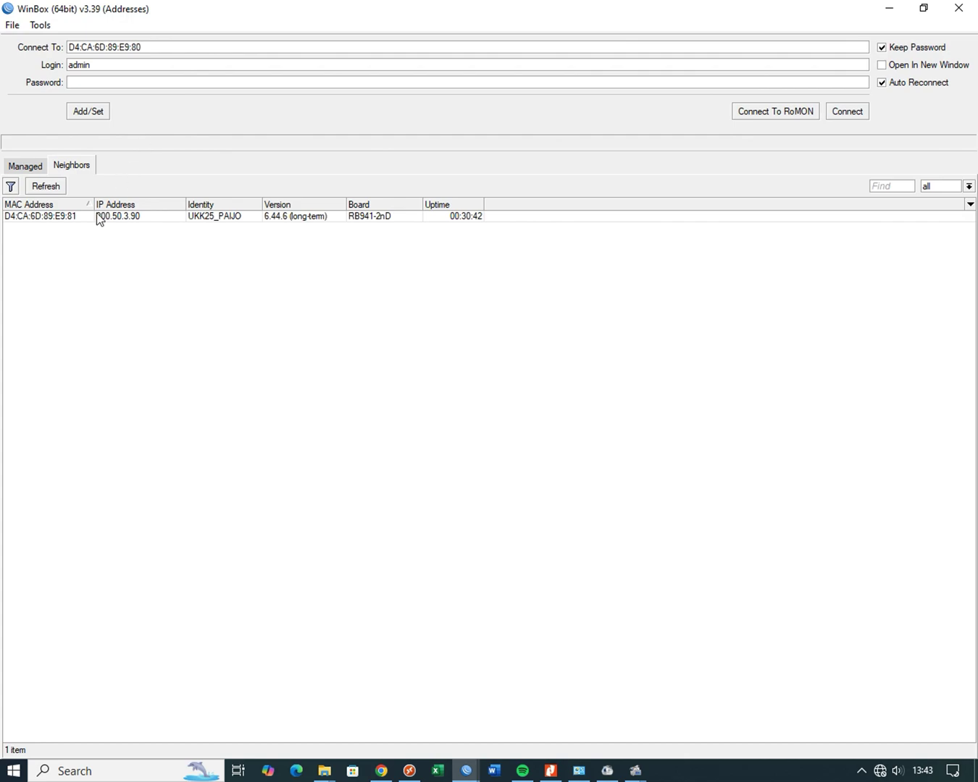
{"action": "left_click", "coordinate": [58, 216]}
{"action": "left_click", "coordinate": [847, 112]}
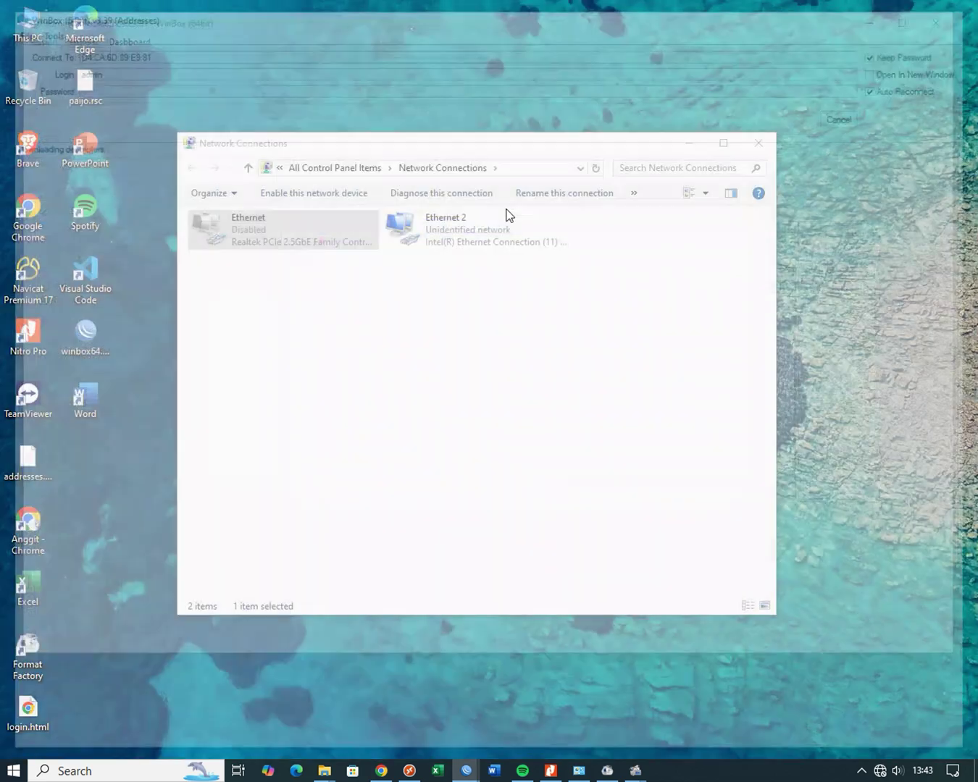
{"action": "left_click", "coordinate": [94, 192]}
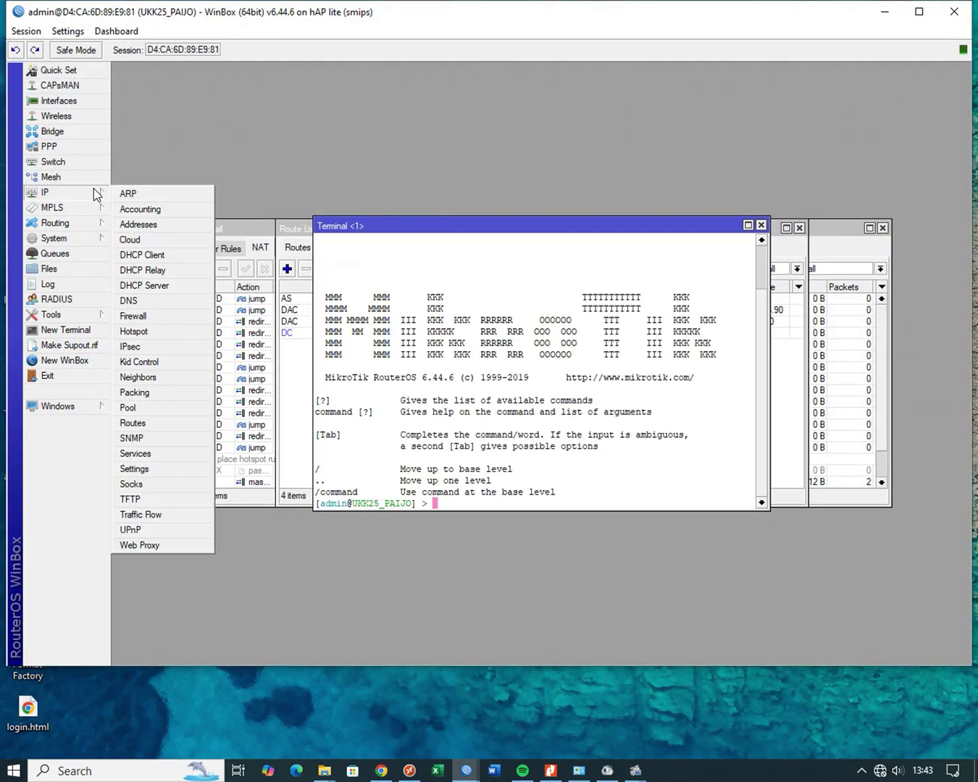
- Start DHCP Setup on the E2-LAN interface and accept the suggested address space
{"action": "left_click", "coordinate": [169, 285]}
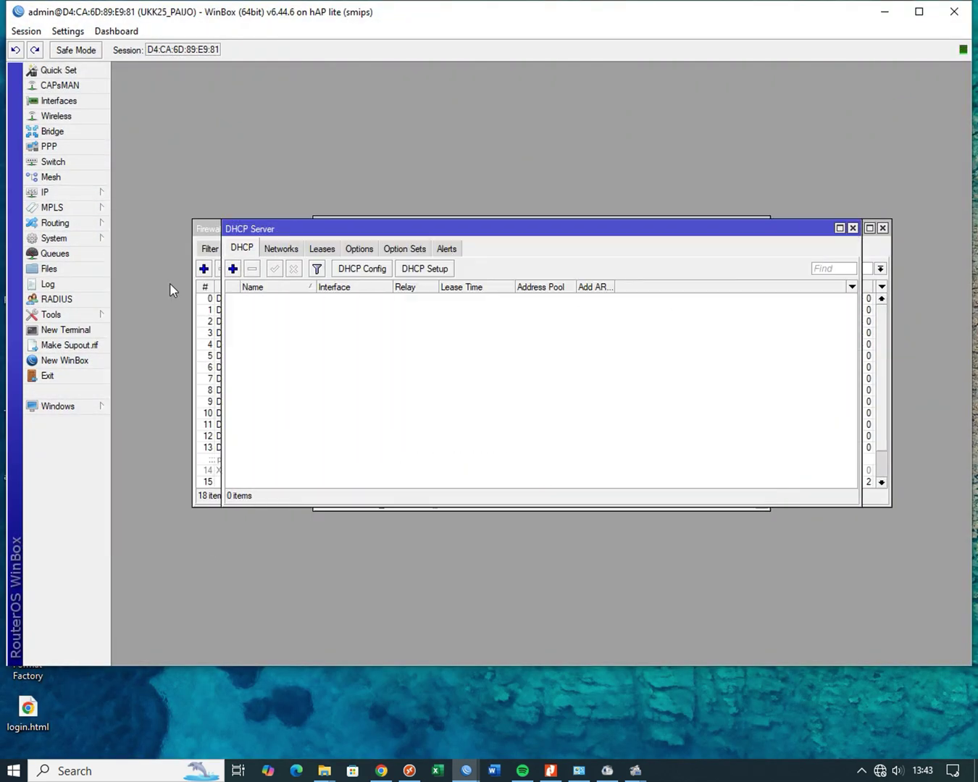
{"action": "left_click", "coordinate": [426, 268]}
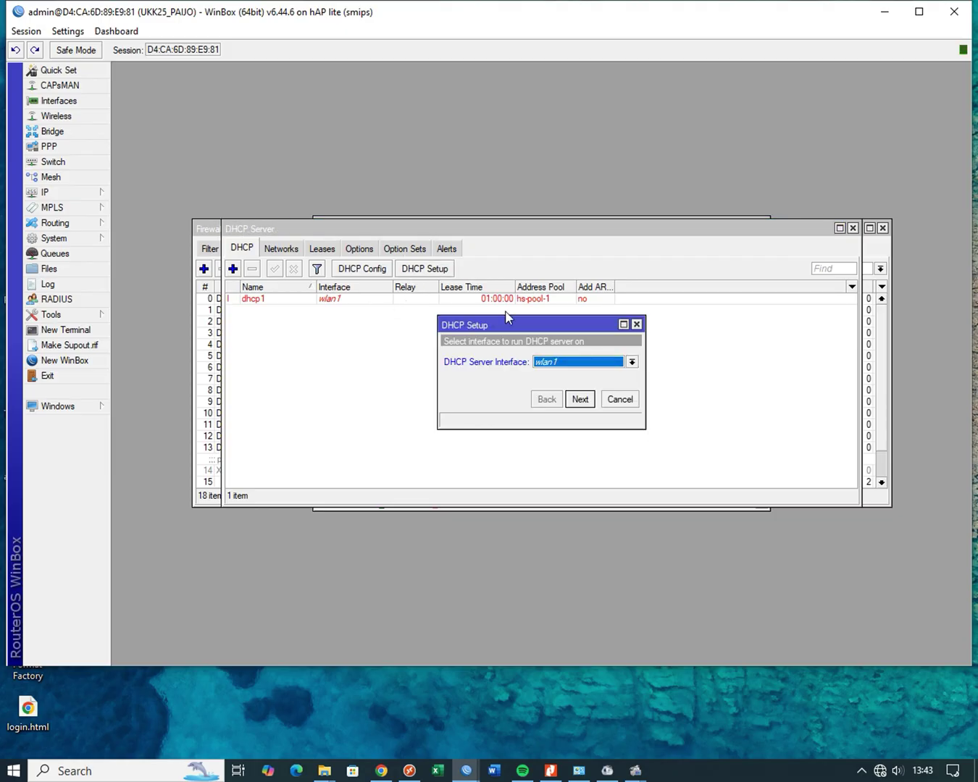
{"action": "left_click", "coordinate": [572, 361]}
{"action": "left_click", "coordinate": [577, 384]}
{"action": "left_click", "coordinate": [583, 398]}
{"action": "left_click", "coordinate": [582, 397]}
- Accept the suggested gateway, address range and 00:10:00 lease to complete dhcp2 with dhcp_pool1
{"action": "left_click", "coordinate": [582, 398]}
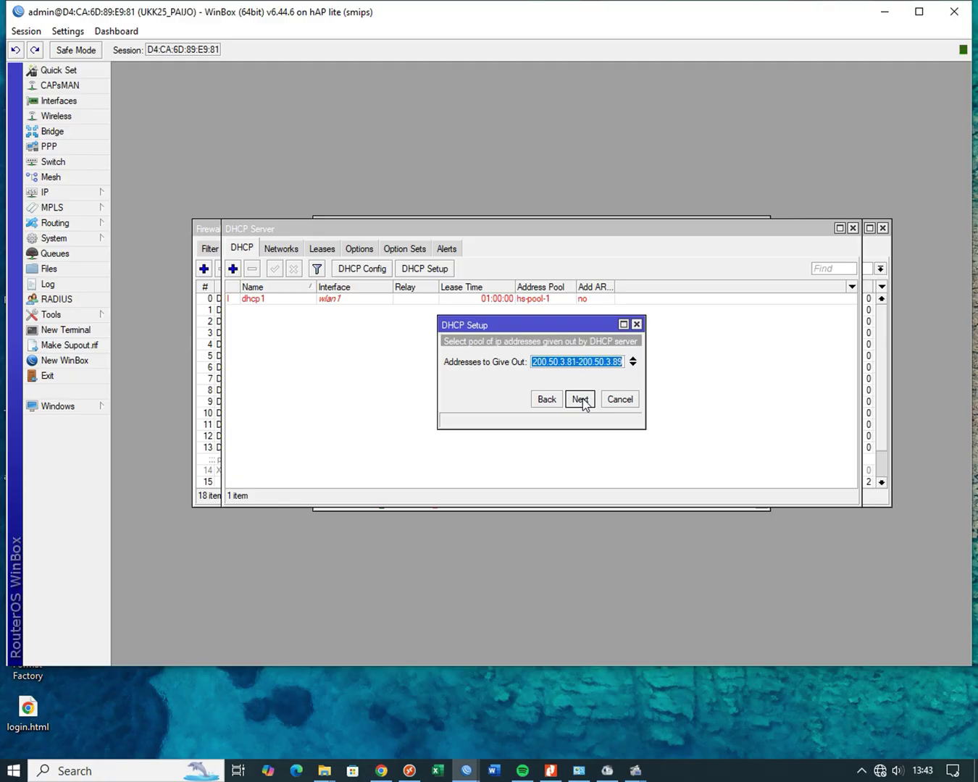
{"action": "left_click", "coordinate": [582, 398]}
{"action": "left_click", "coordinate": [582, 398]}
{"action": "left_click", "coordinate": [582, 398]}
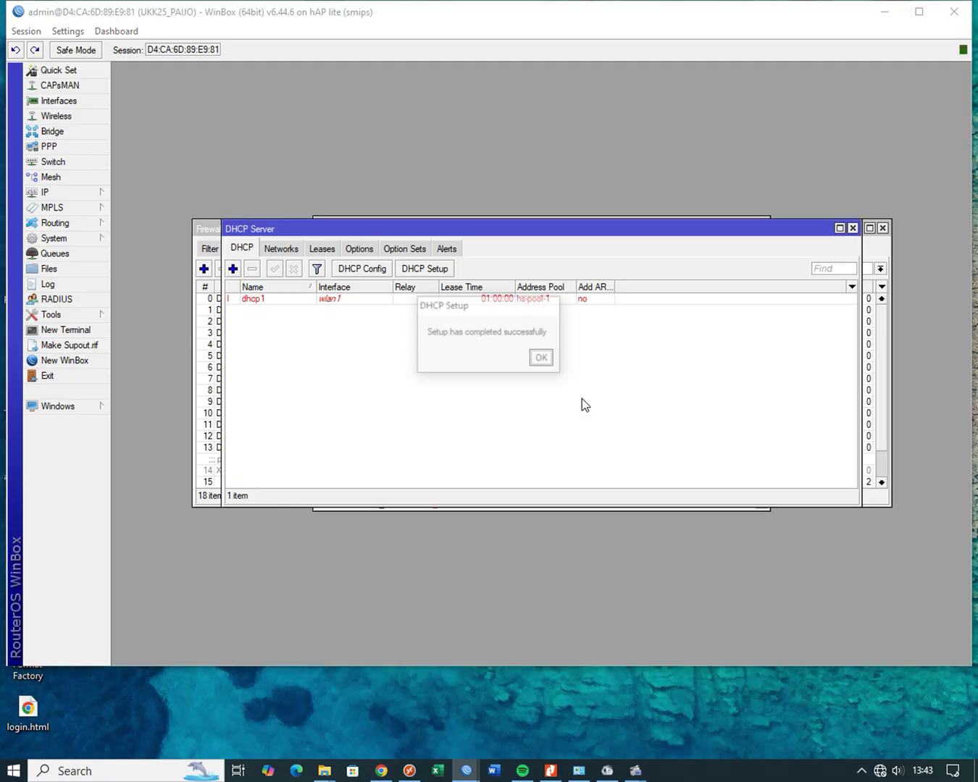
{"action": "left_click", "coordinate": [539, 366]}
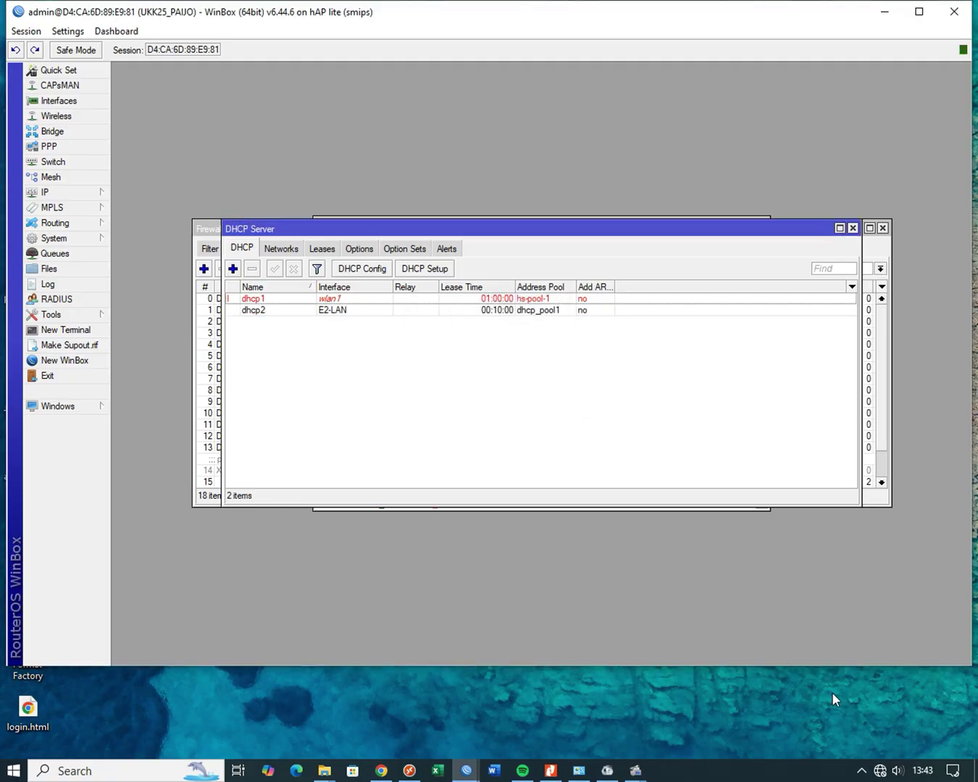
{"action": "left_click", "coordinate": [578, 770]}
- Check the current connection details of Ethernet 2
{"action": "right_click", "coordinate": [444, 234]}
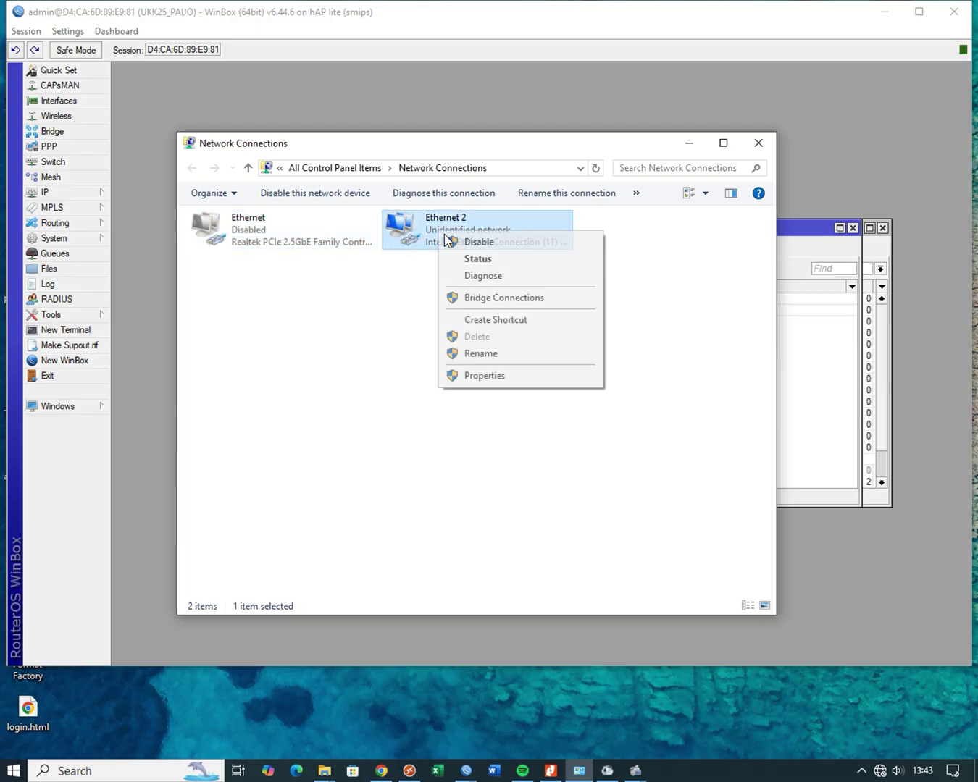
{"action": "left_click", "coordinate": [476, 258]}
{"action": "left_click", "coordinate": [412, 373]}
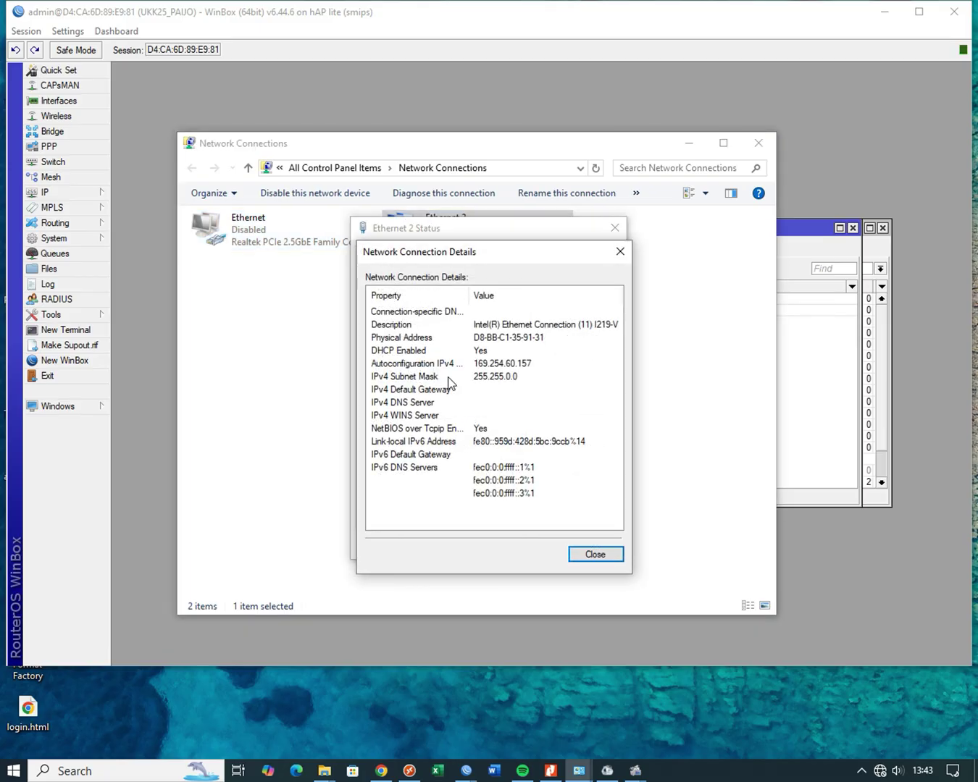
{"action": "left_click", "coordinate": [621, 252]}
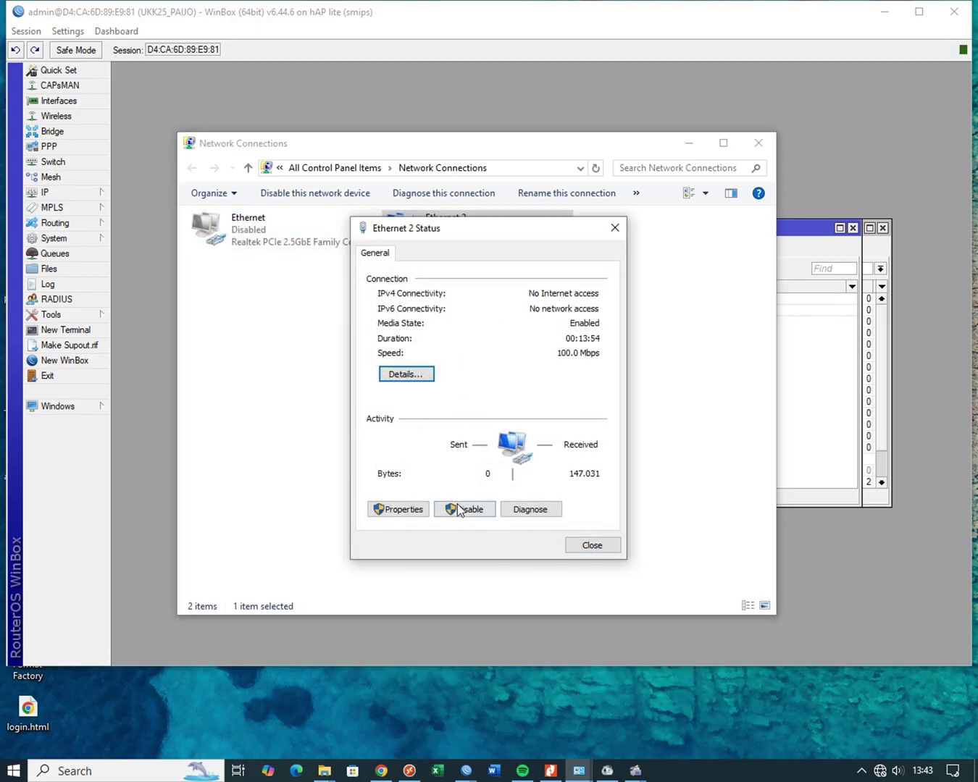
{"action": "left_click", "coordinate": [615, 228]}
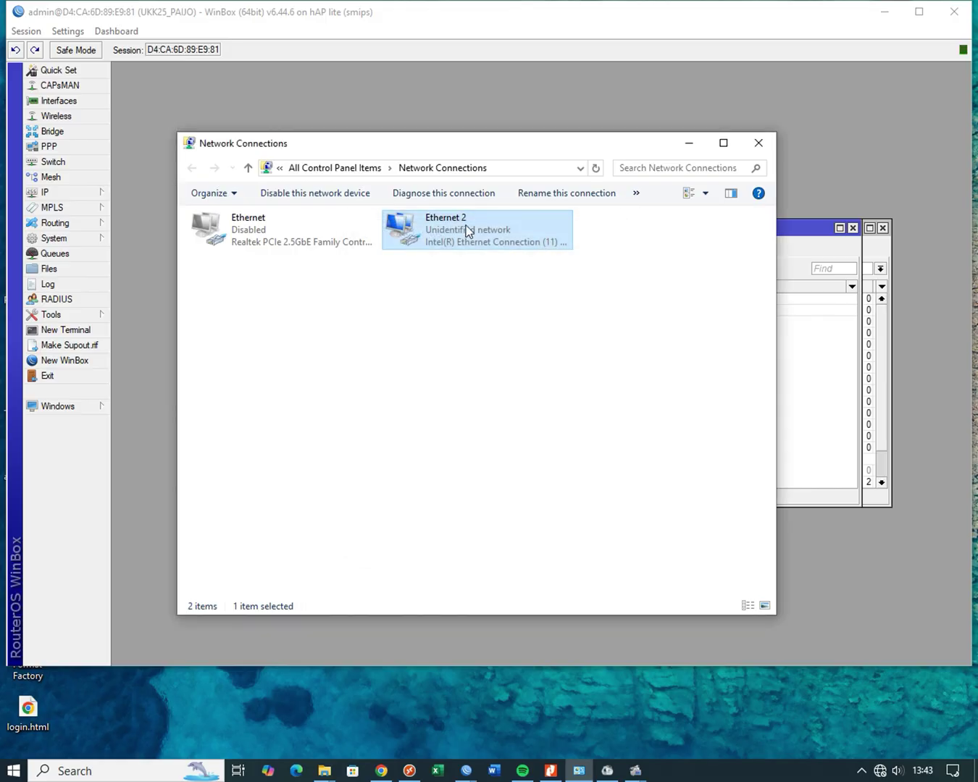
- Disable and re-enable Ethernet 2 so it obtains a fresh DHCP address
{"action": "right_click", "coordinate": [466, 230]}
{"action": "left_click", "coordinate": [476, 234]}
{"action": "right_click", "coordinate": [447, 232]}
{"action": "left_click", "coordinate": [468, 242]}
- Confirm Ethernet 2 details: address 200.50.3.89, gateway and DHCP server 200.50.3.90
{"action": "right_click", "coordinate": [426, 242]}
{"action": "left_click", "coordinate": [458, 268]}
{"action": "left_click", "coordinate": [420, 373]}
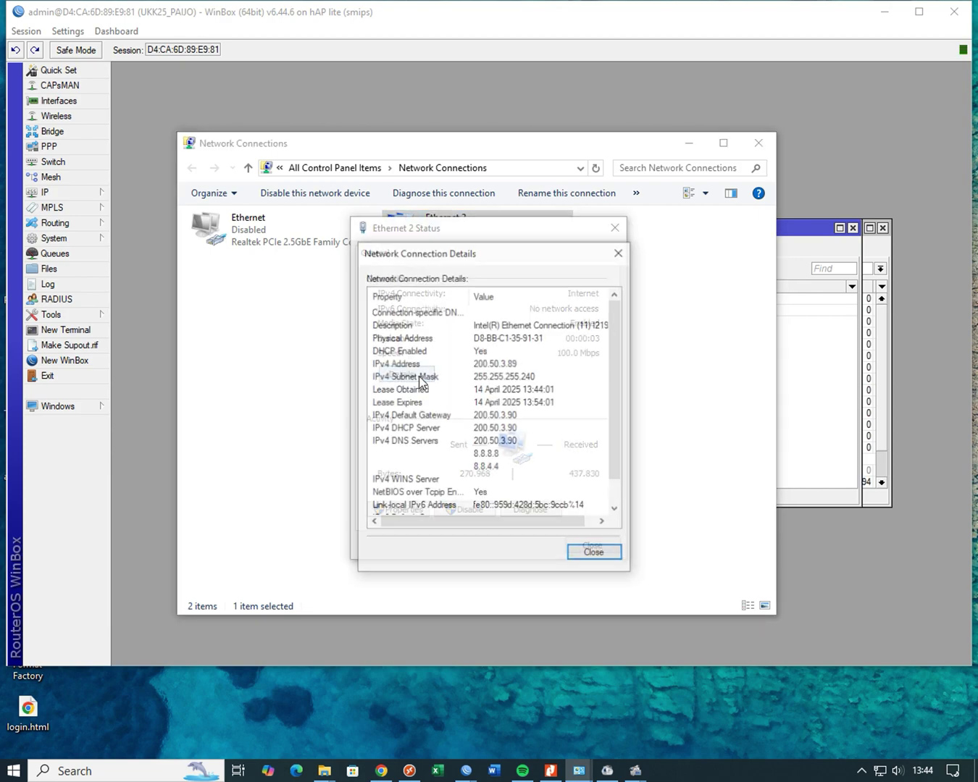
{"action": "left_click", "coordinate": [510, 416]}
{"action": "left_click", "coordinate": [511, 430]}
{"action": "left_click", "coordinate": [509, 363]}
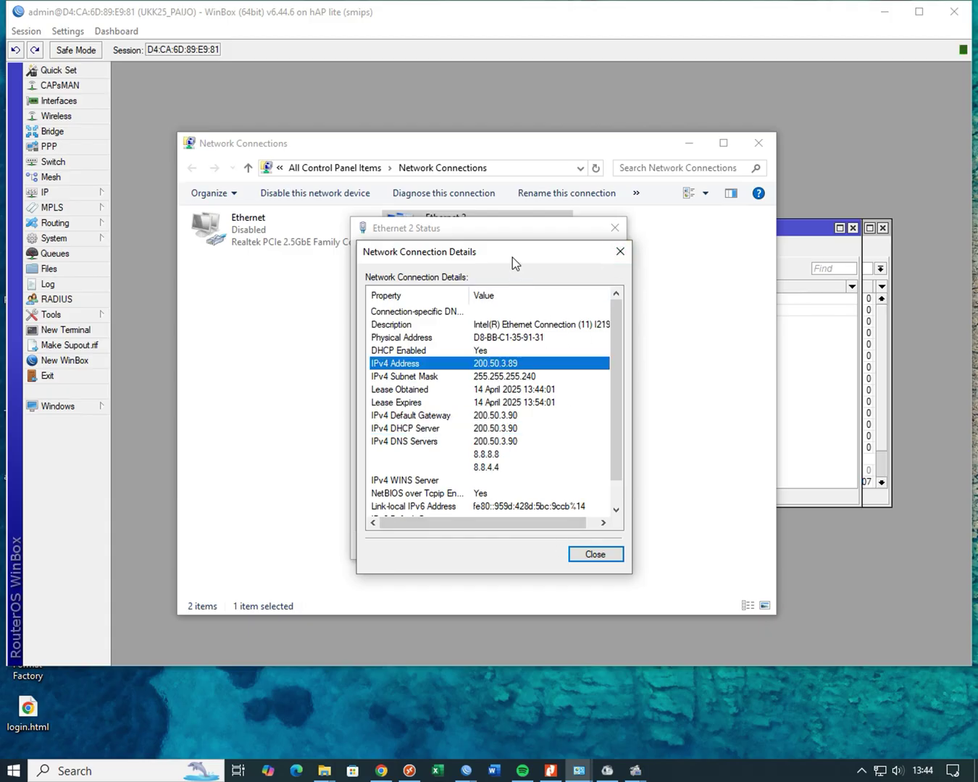
{"action": "key", "text": "super+r"}
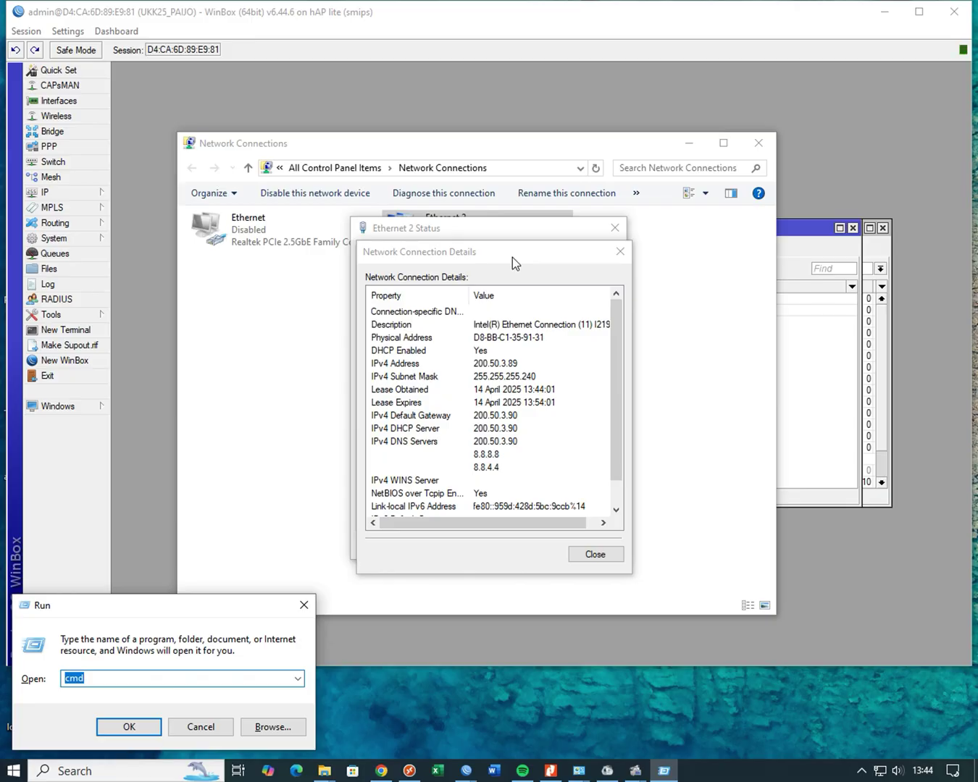
- Ping google.com from cmd (4/4 replies, 0% loss), then open a Chrome Incognito window
{"action": "key", "text": "Return"}
{"action": "type", "text": "pin"}
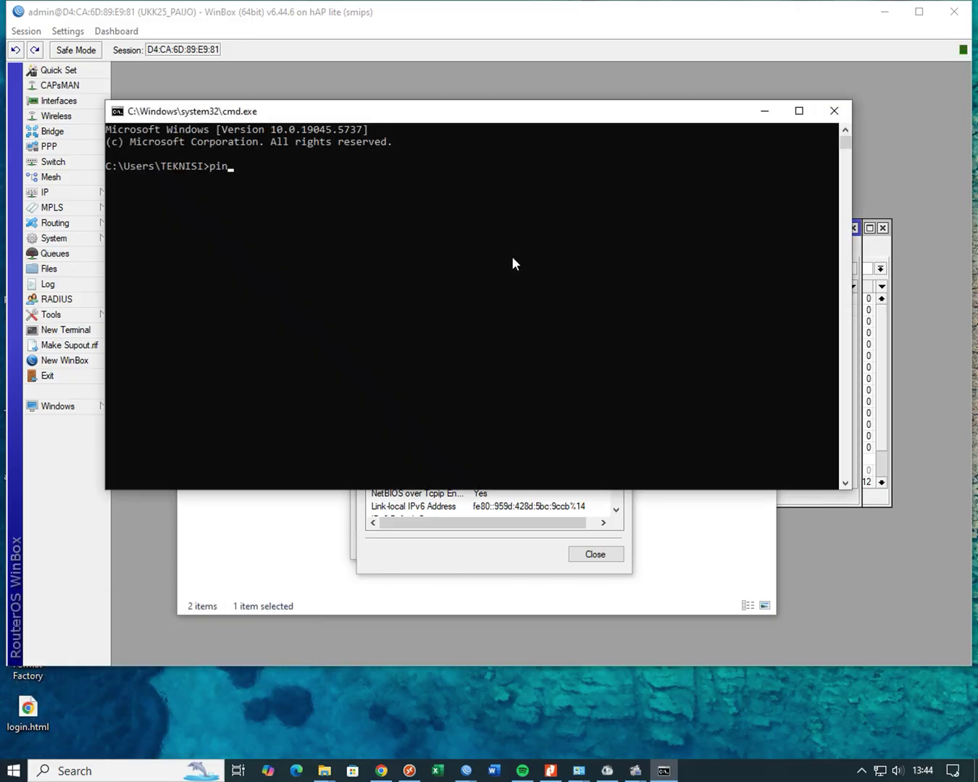
{"action": "type", "text": "g google.com"}
{"action": "key", "text": "Return"}
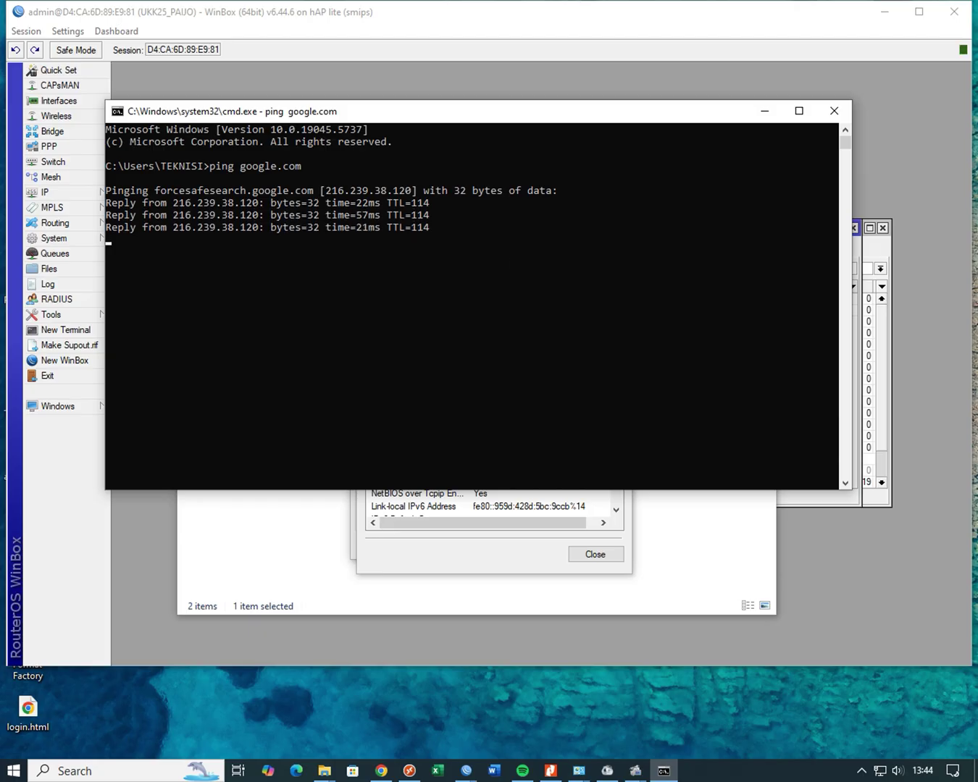
{"action": "key", "text": "alt+Tab"}
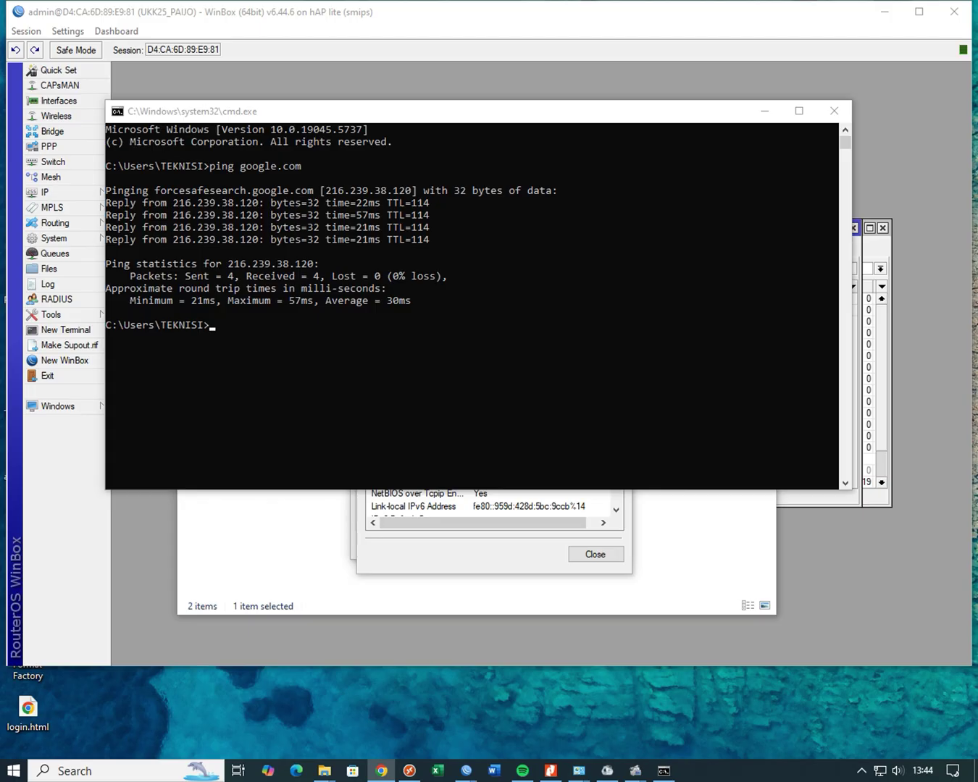
{"action": "key", "text": "ctrl+shift+n"}
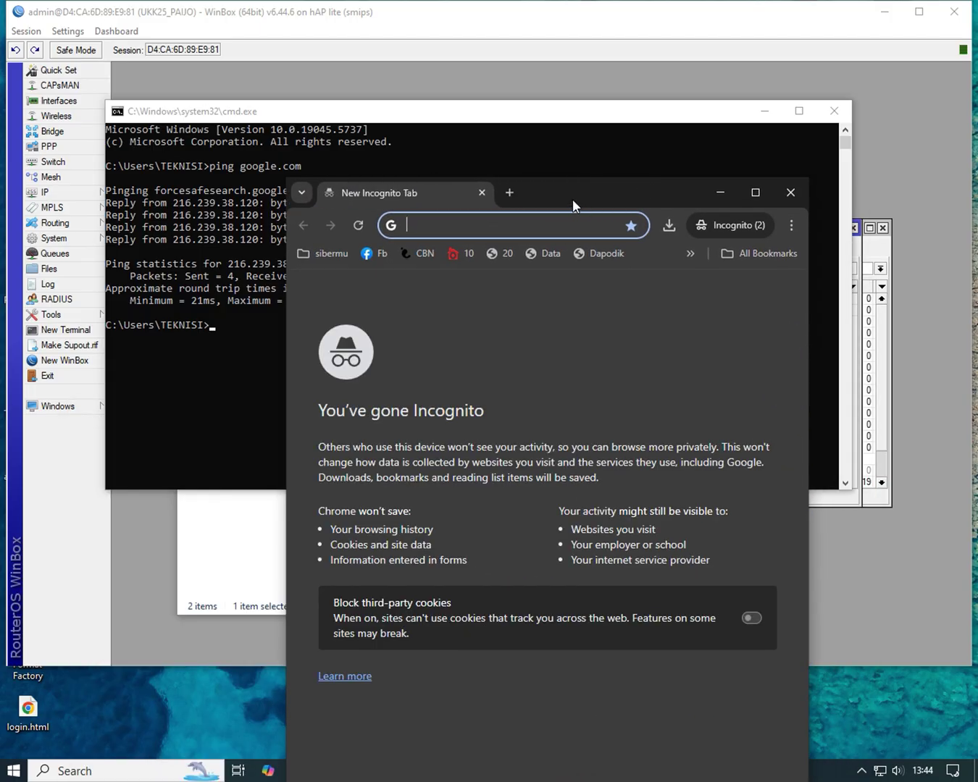
- Maximize the Incognito window and load youtube.com twice, getting ERR_CONNECTION_CLOSED each time
{"action": "double_click", "coordinate": [572, 199]}
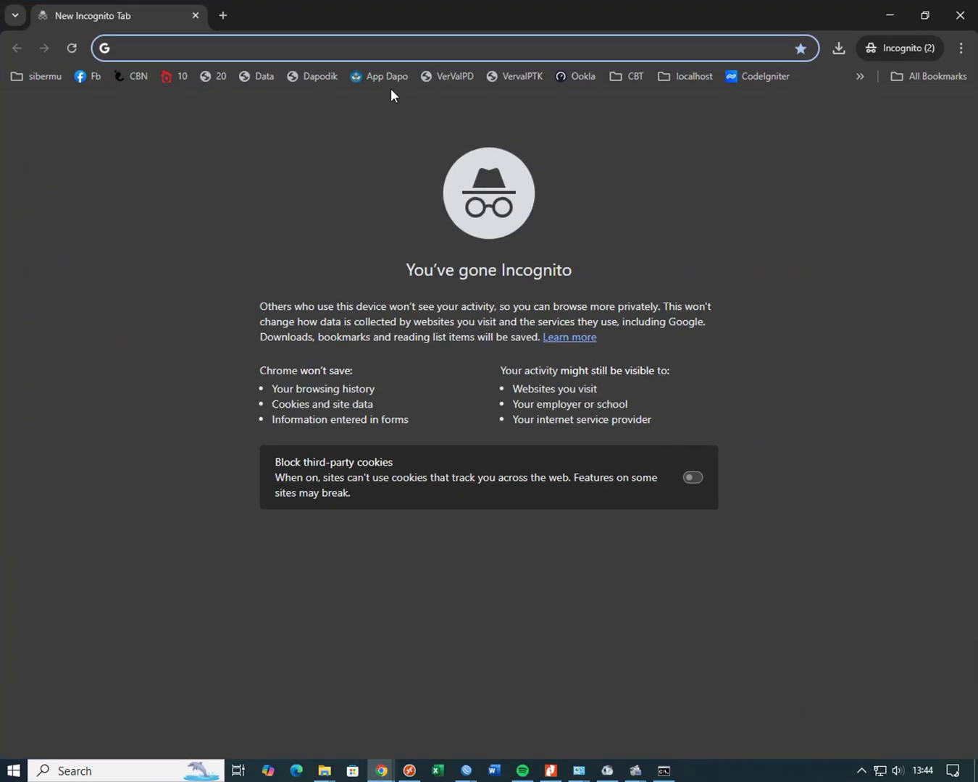
{"action": "type", "text": "youtub"}
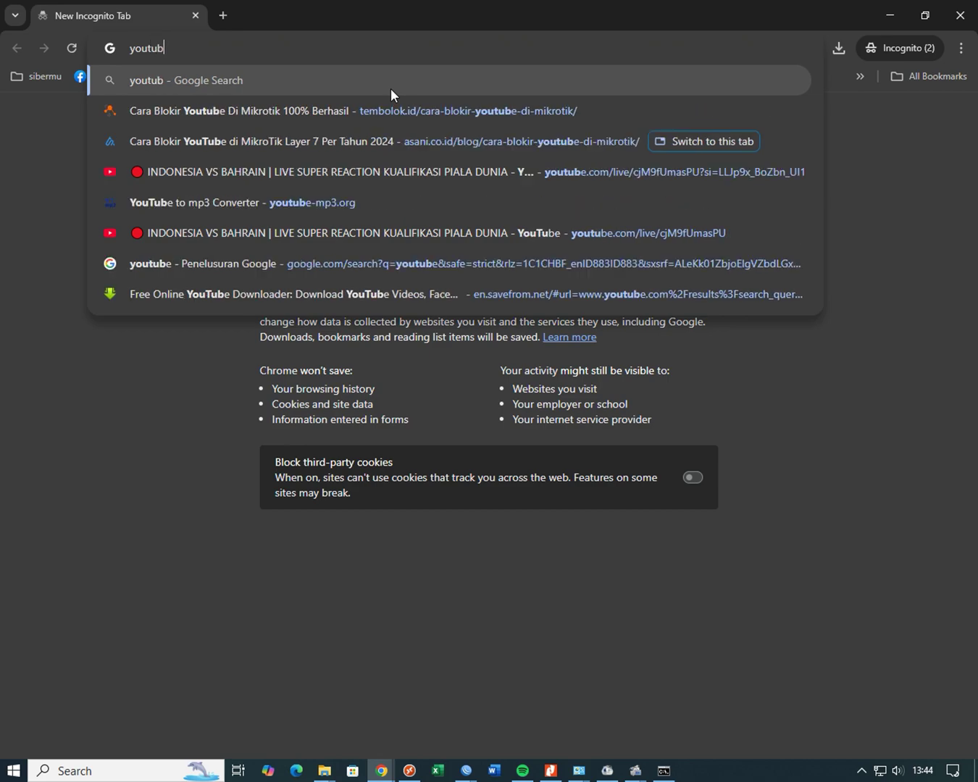
{"action": "type", "text": "e.com"}
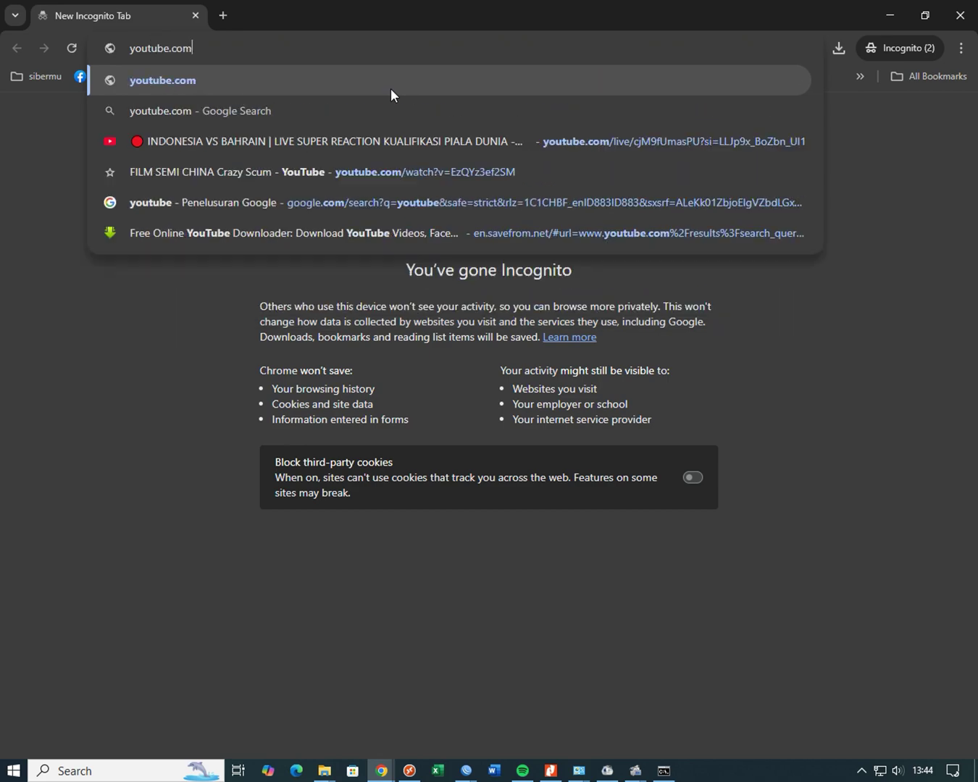
{"action": "key", "text": "Return"}
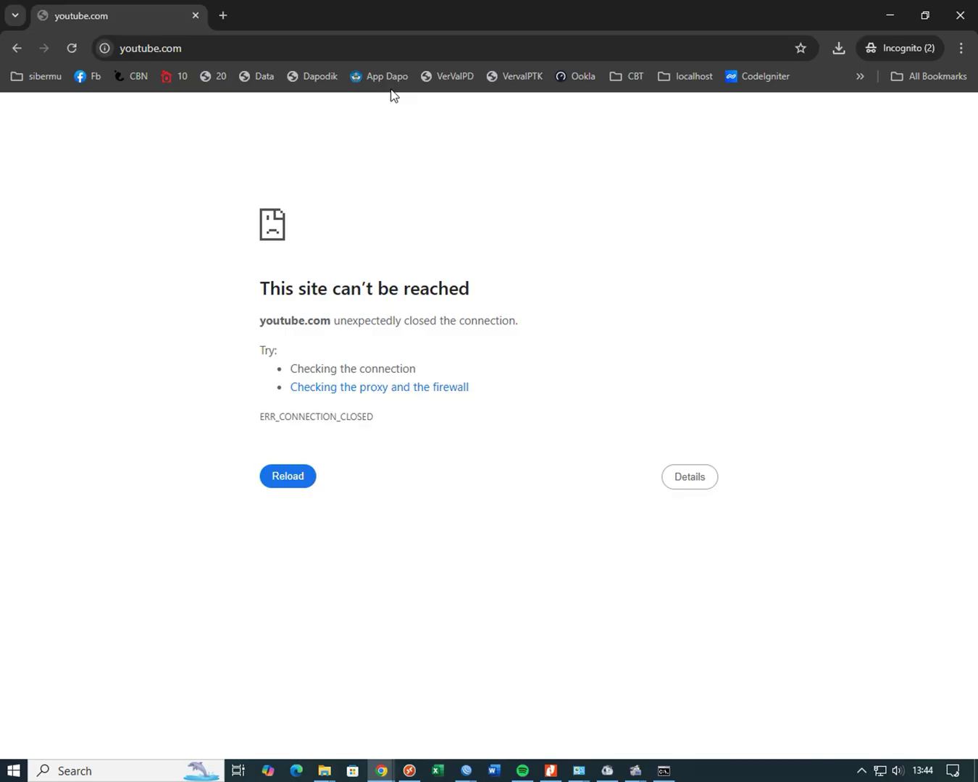
{"action": "key", "text": "F5"}
{"action": "left_click", "coordinate": [221, 15]}
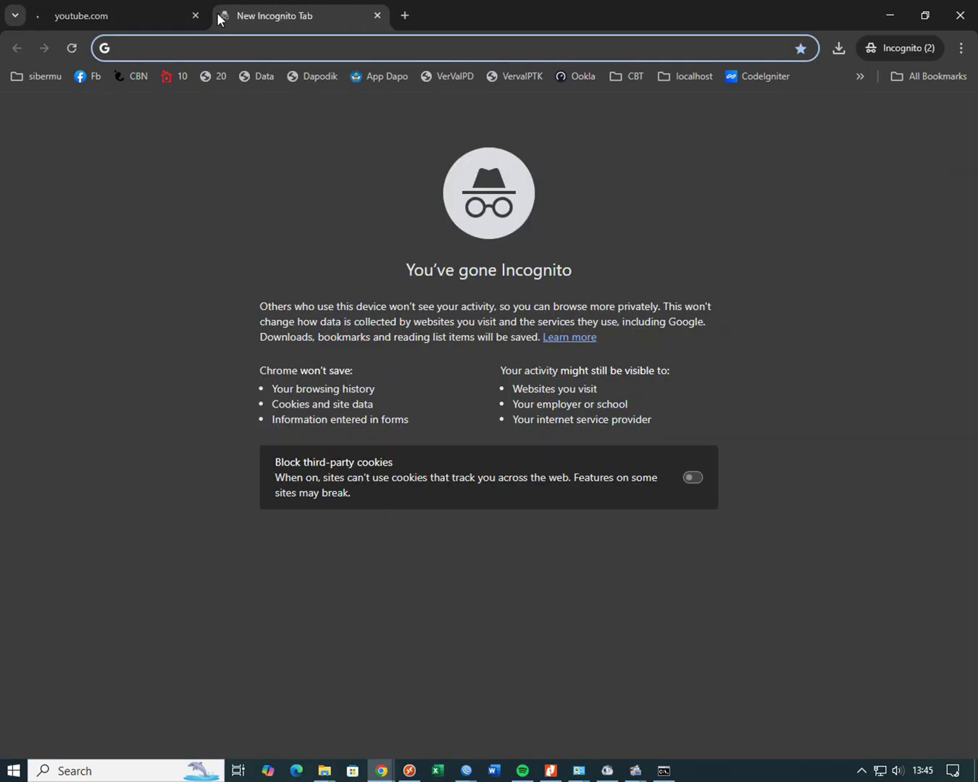
- Load google.com, then facebook.com in the new Incognito tab; both open normally
{"action": "type", "text": "google"}
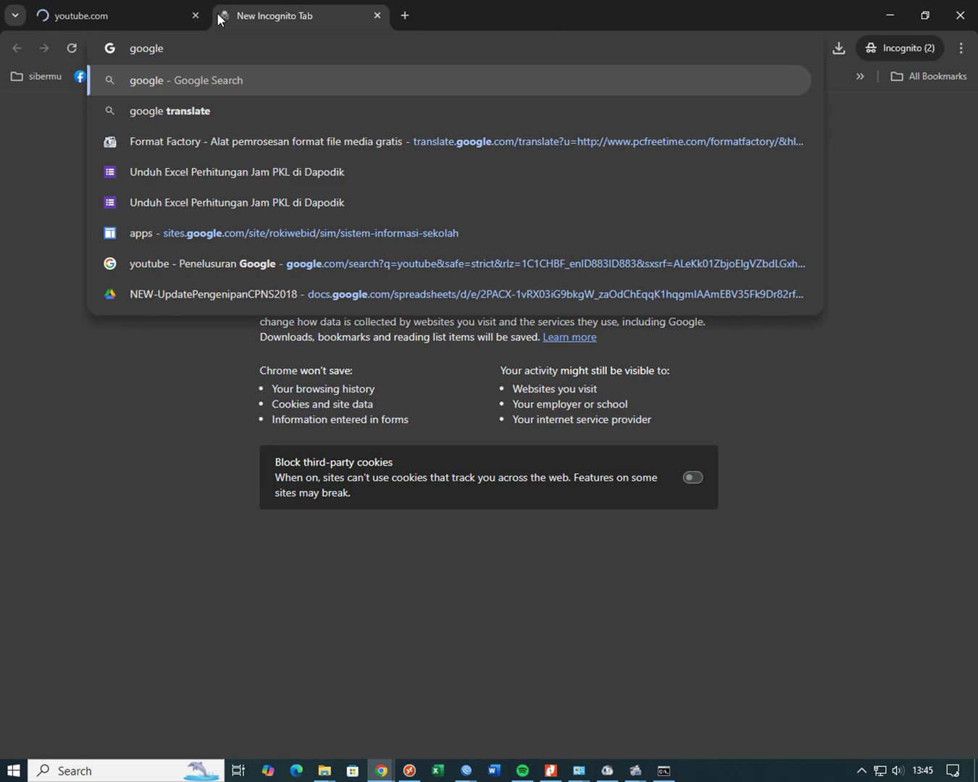
{"action": "key", "text": "Return"}
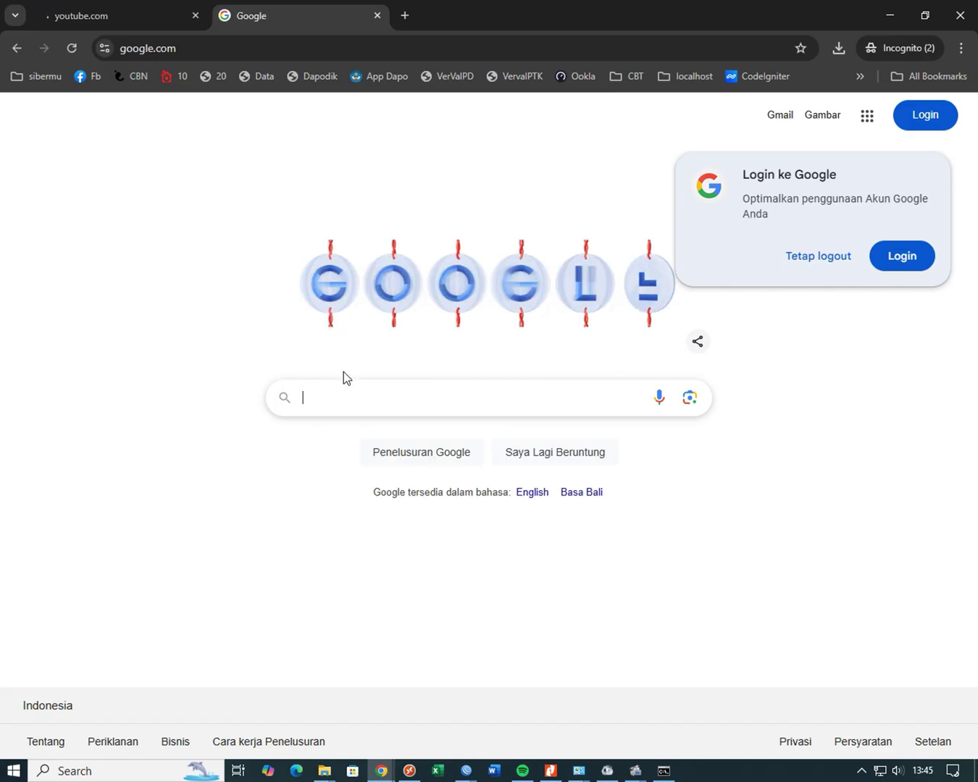
{"action": "left_click", "coordinate": [269, 46]}
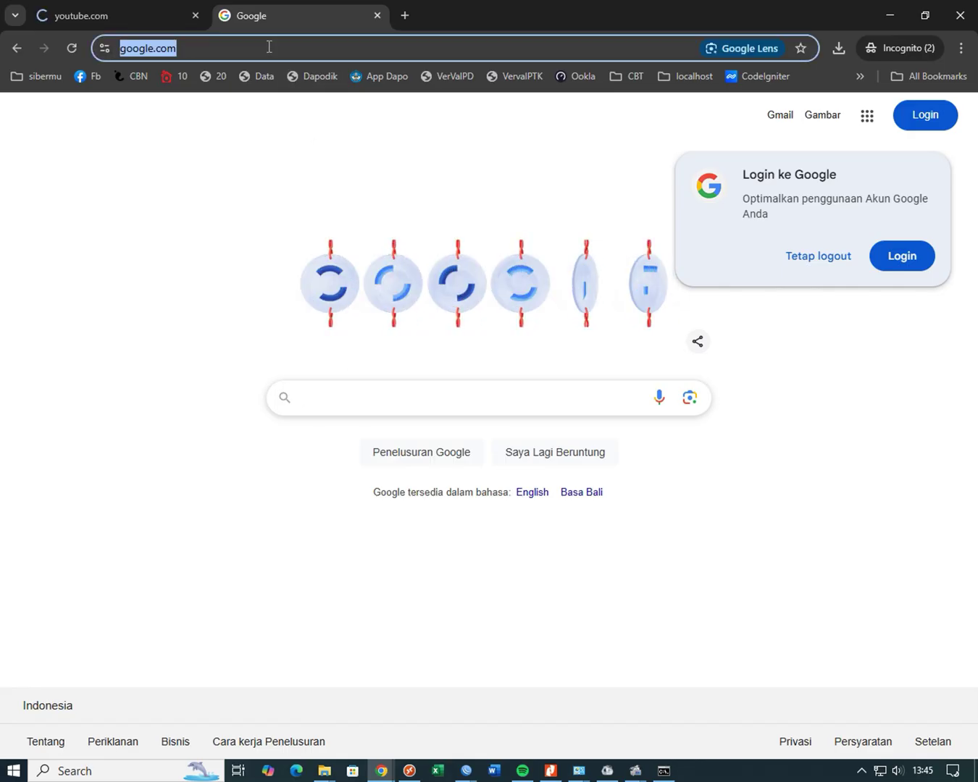
{"action": "type", "text": "fa"}
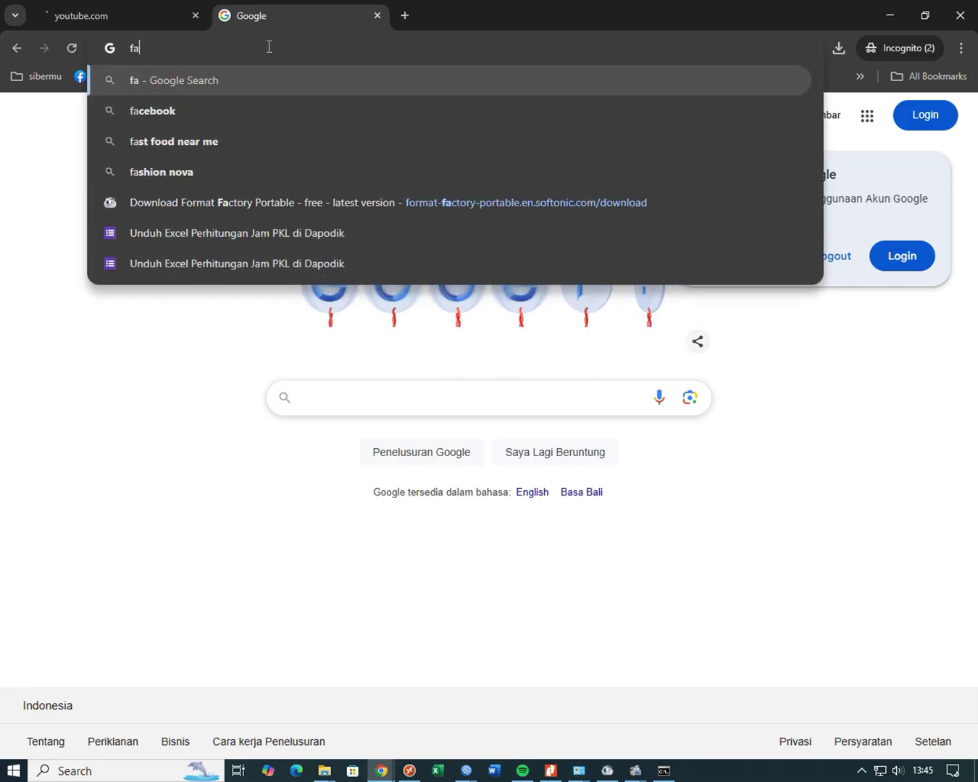
{"action": "key", "text": "Down"}
{"action": "key", "text": "Return"}
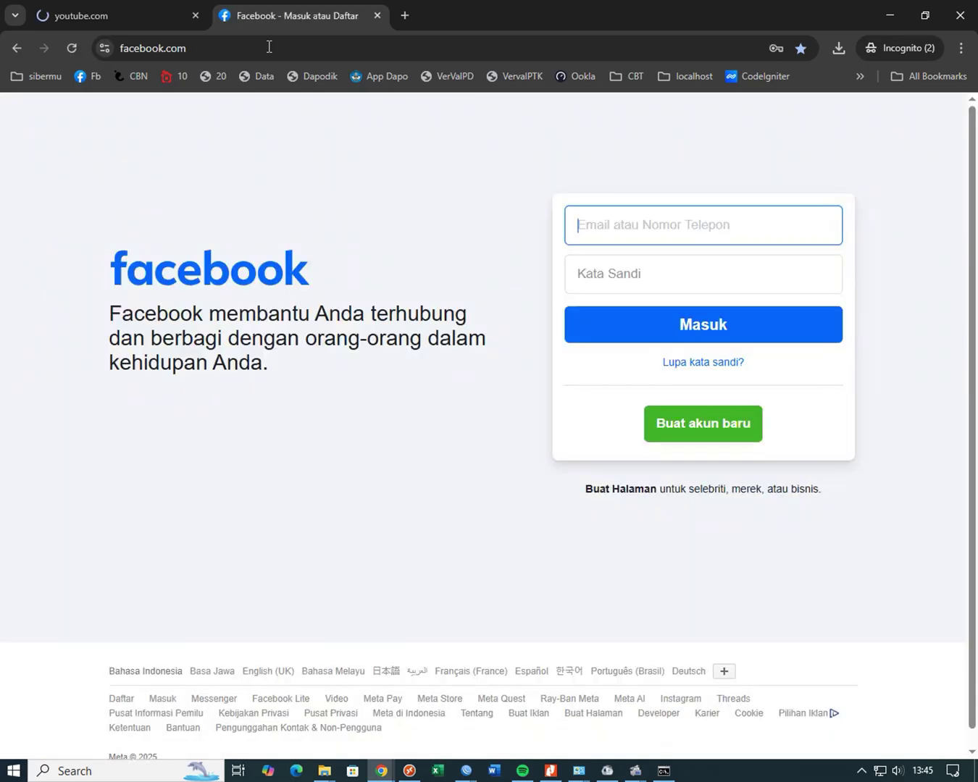
- Compare the still-blocked youtube.com tab with the working Facebook tab
{"action": "left_click", "coordinate": [142, 19]}
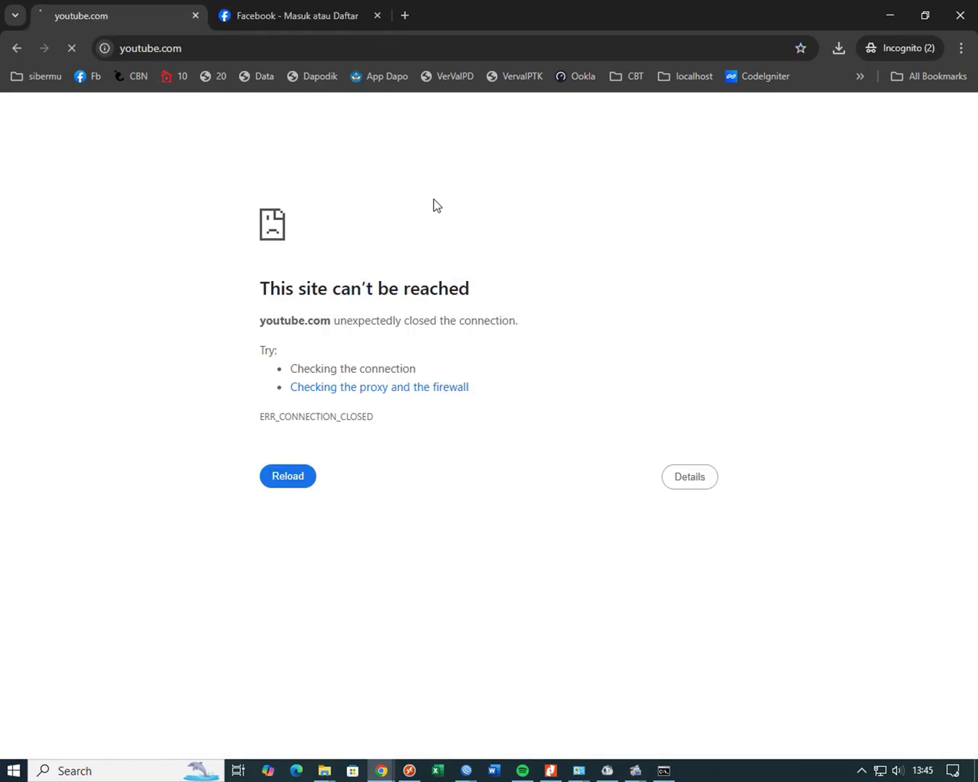
{"action": "left_click", "coordinate": [271, 16]}
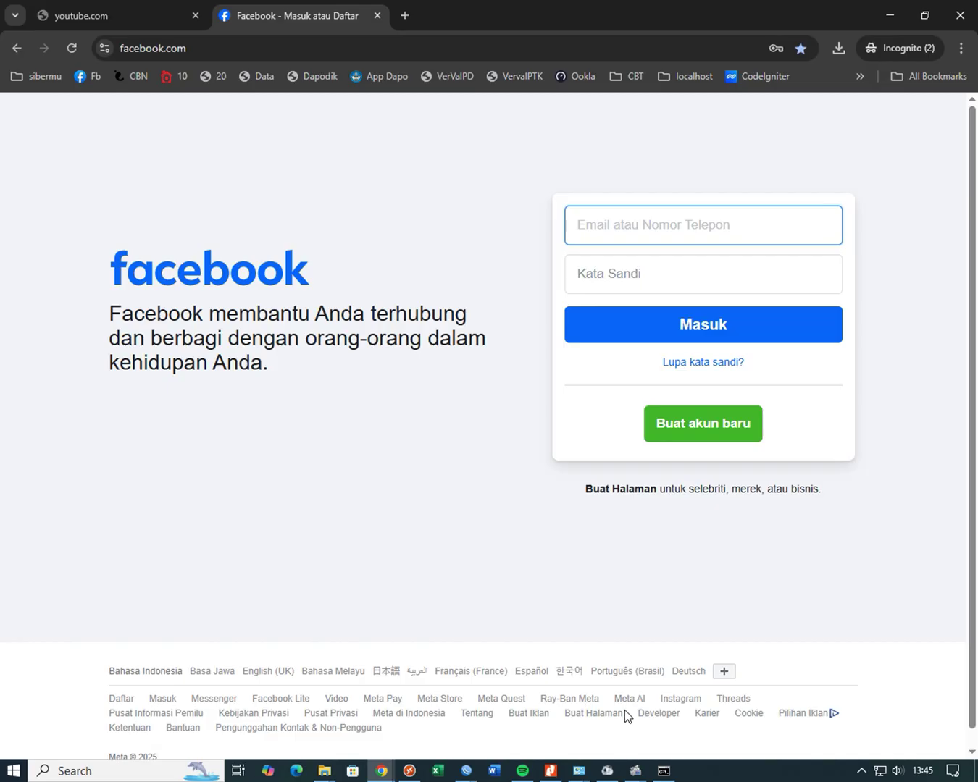
{"action": "mouse_move", "coordinate": [632, 774]}
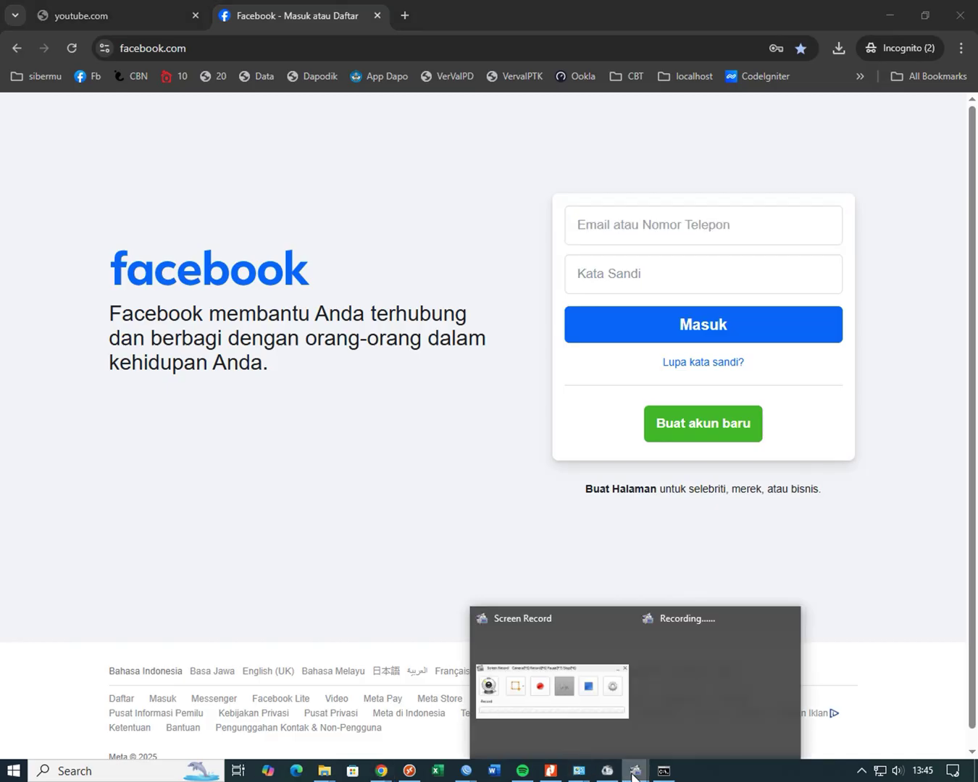
{"action": "left_click", "coordinate": [589, 722]}
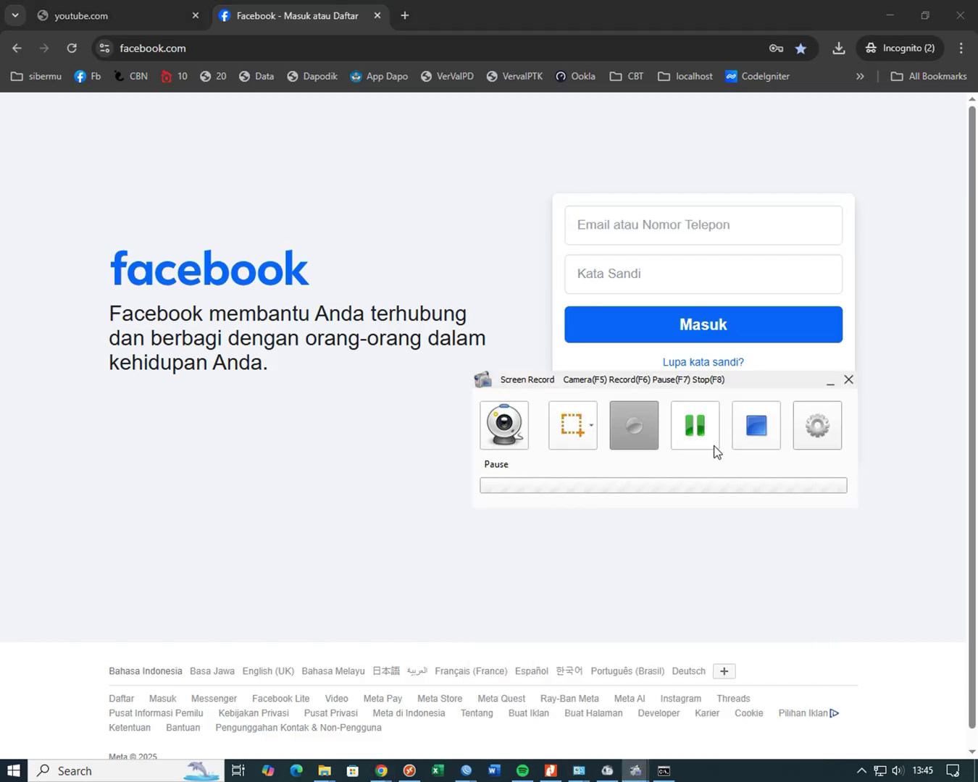